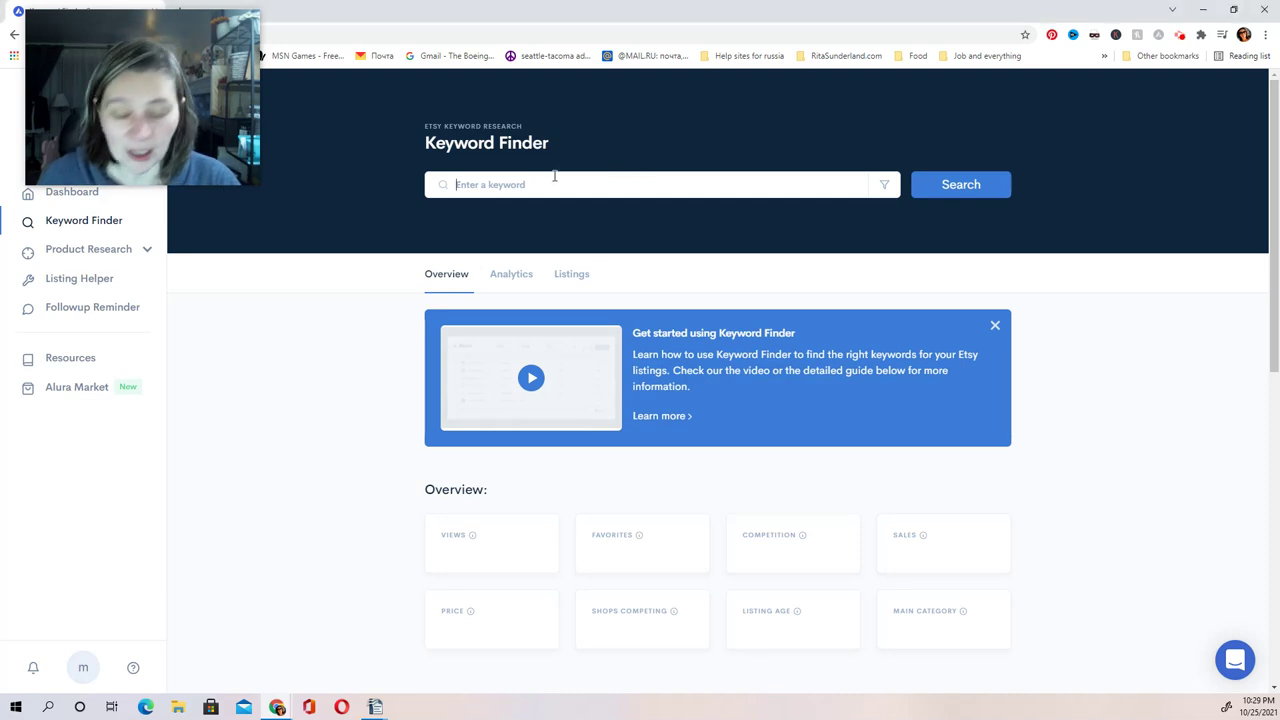
Search the keyword "mens bracelet" and review its overview figures and similar keywords.
type("mens bracelet")
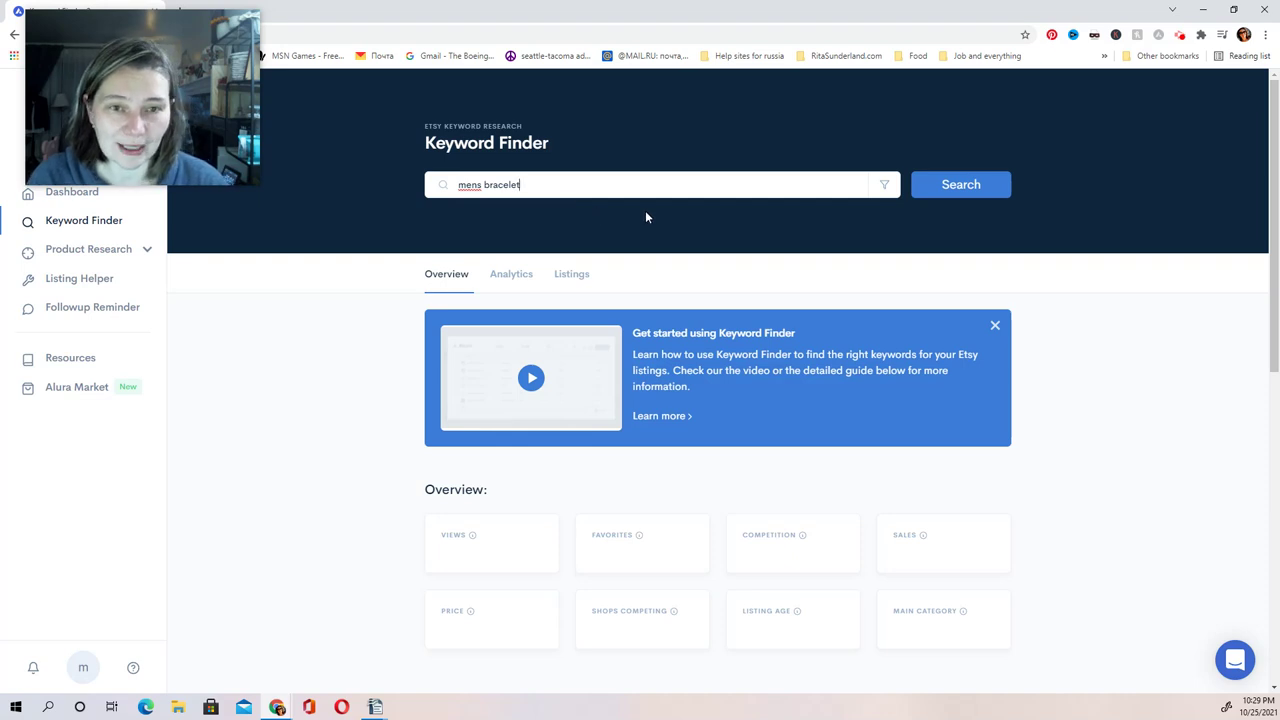
left_click(985, 187)
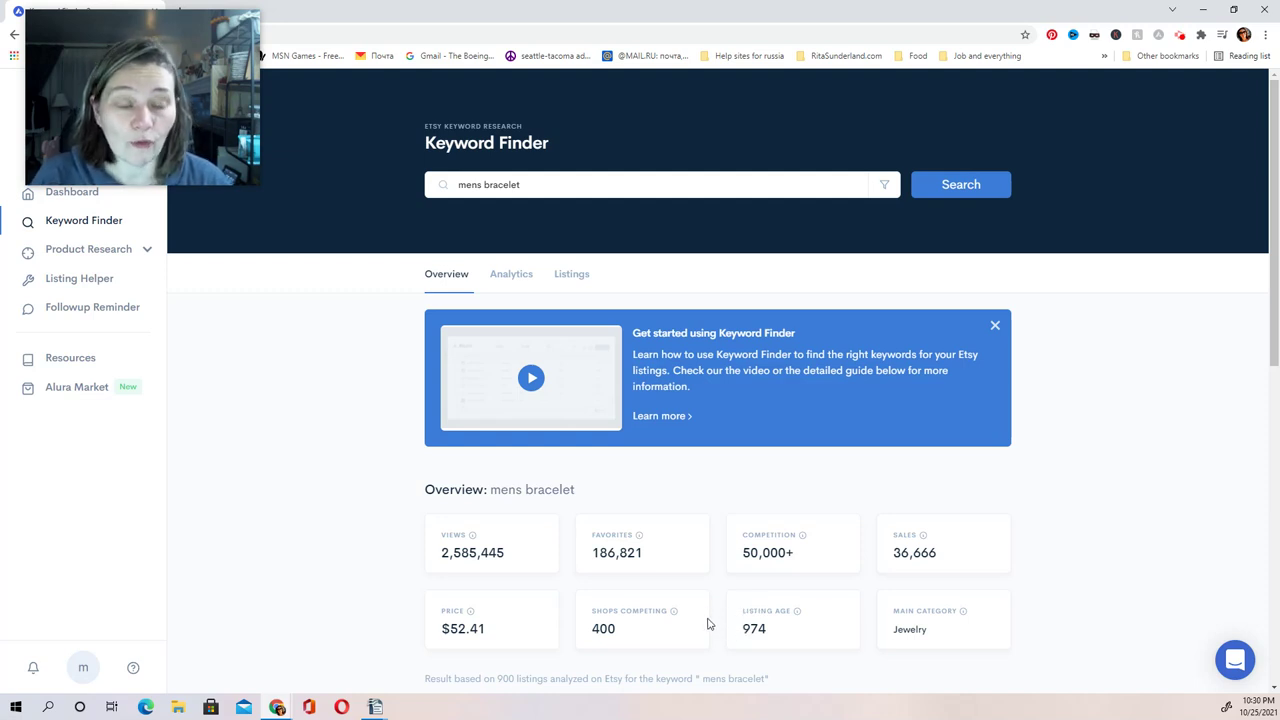
mouse_move(781, 548)
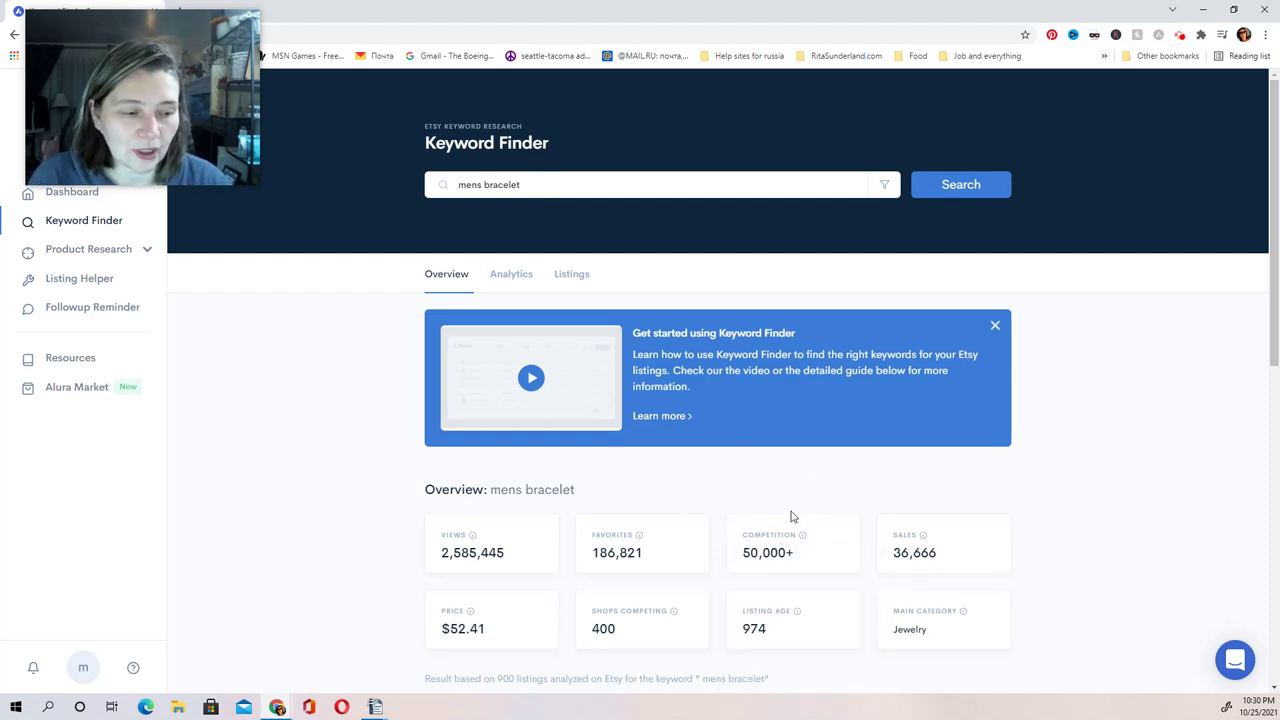
scroll(792, 513, "down", 3)
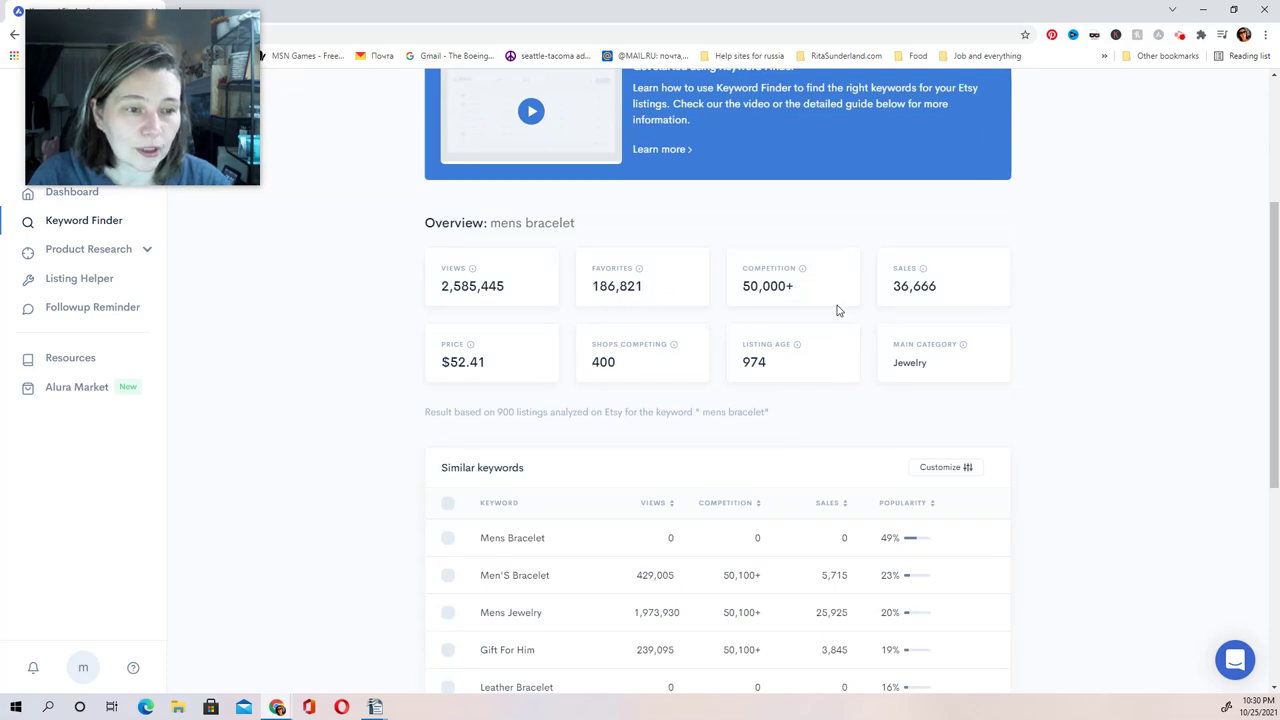
scroll(826, 306, "down", 2)
scroll(678, 305, "up", 5)
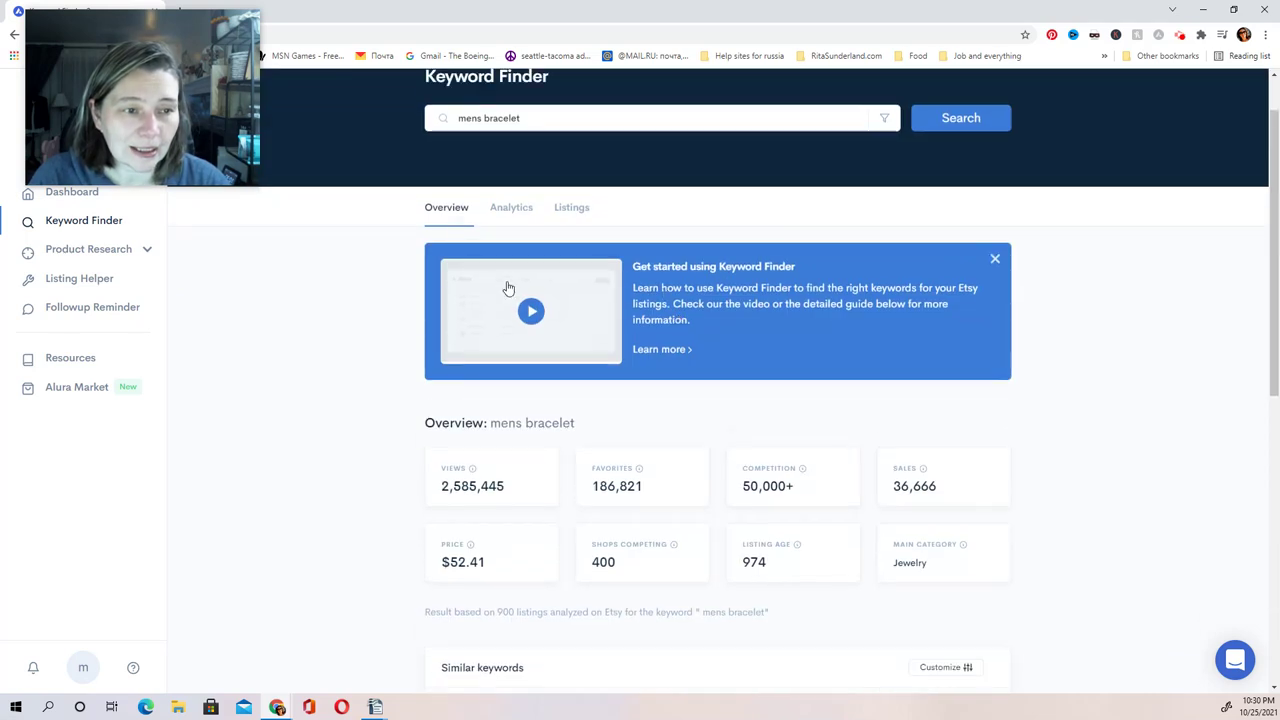
Open the analytics for the keyword and examine how listings are distributed across the price ranges.
left_click(503, 210)
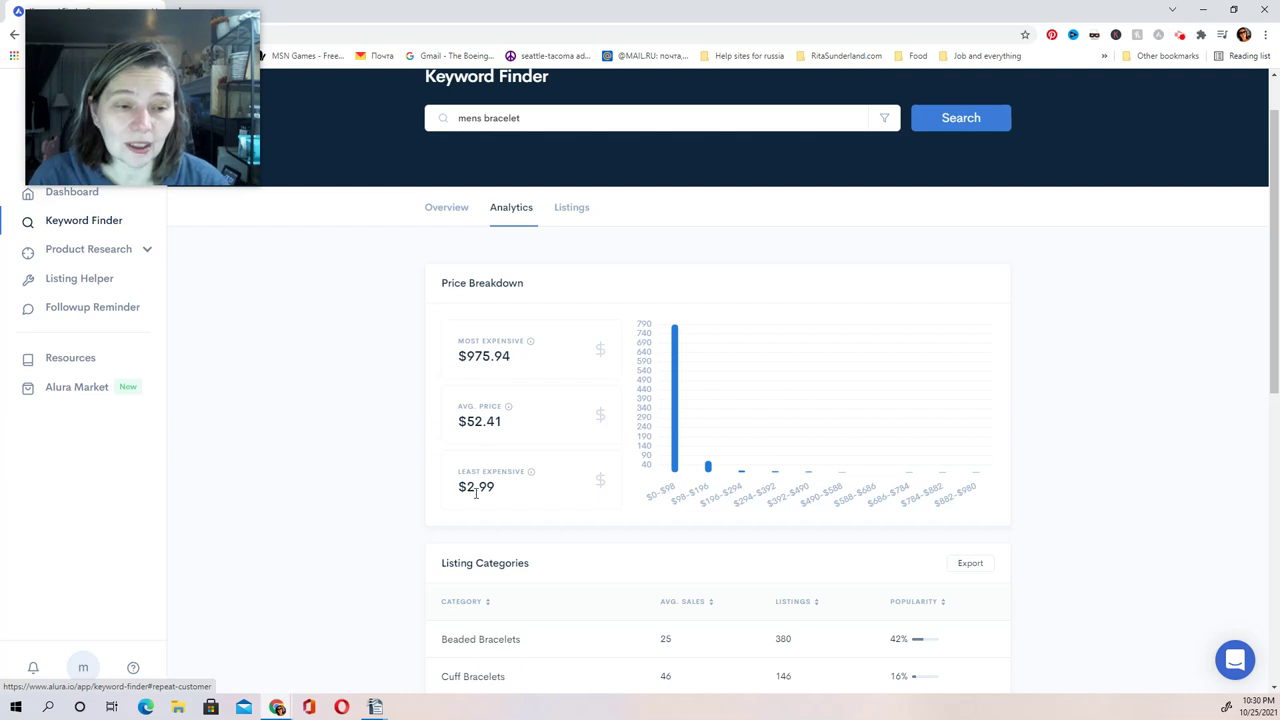
mouse_move(674, 462)
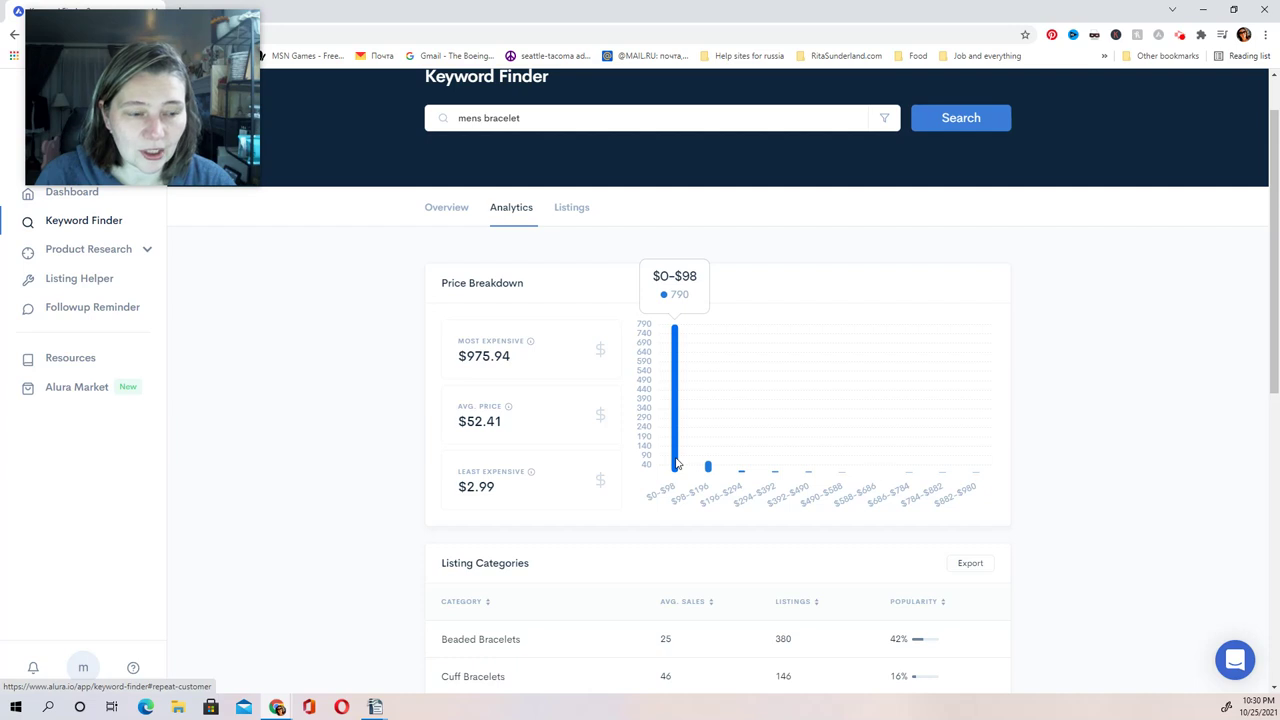
mouse_move(696, 344)
mouse_move(666, 427)
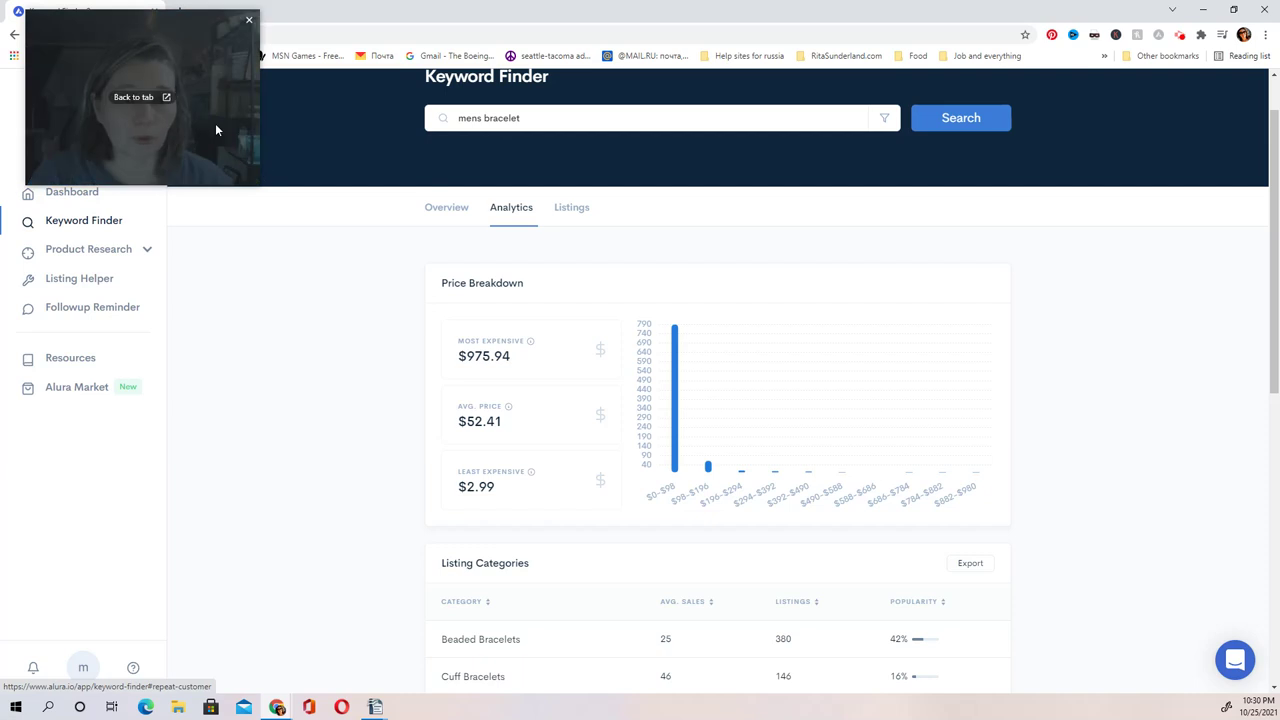
Open Etsy in the second browser tab and search for "mens bracelet".
left_click_drag(190, 13, 177, 52)
left_click(180, 11)
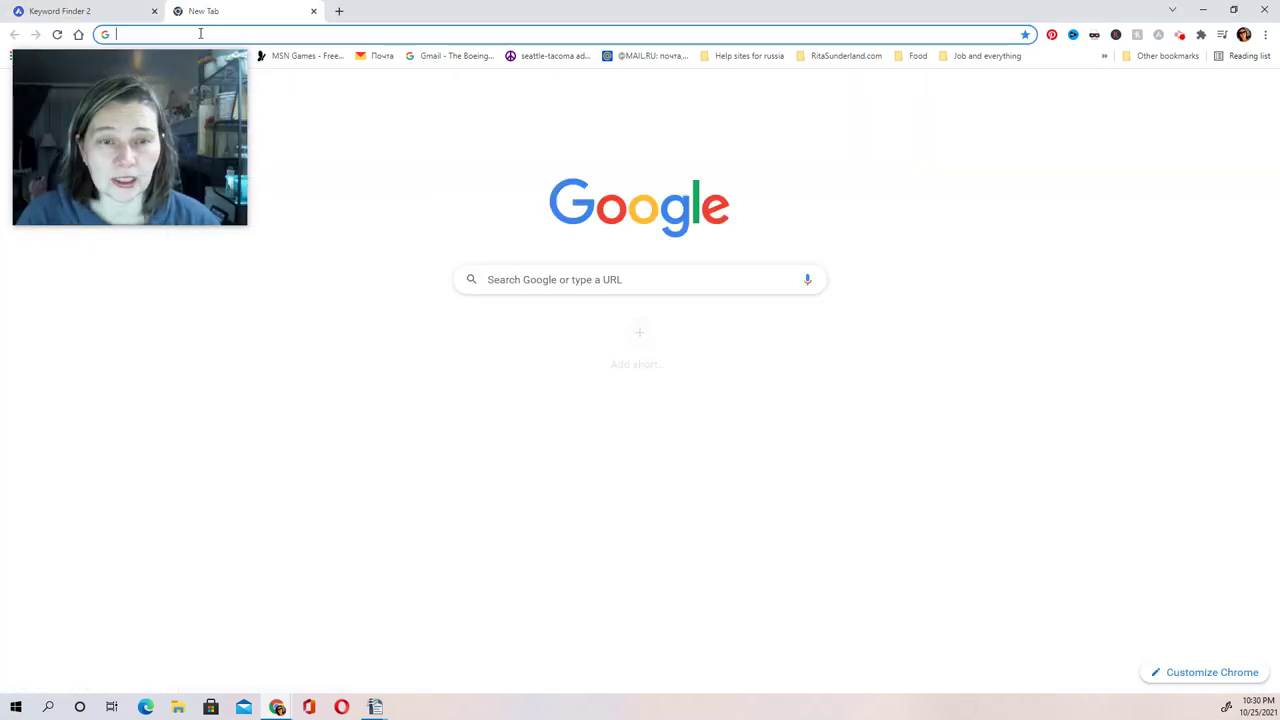
type("et")
key("Return")
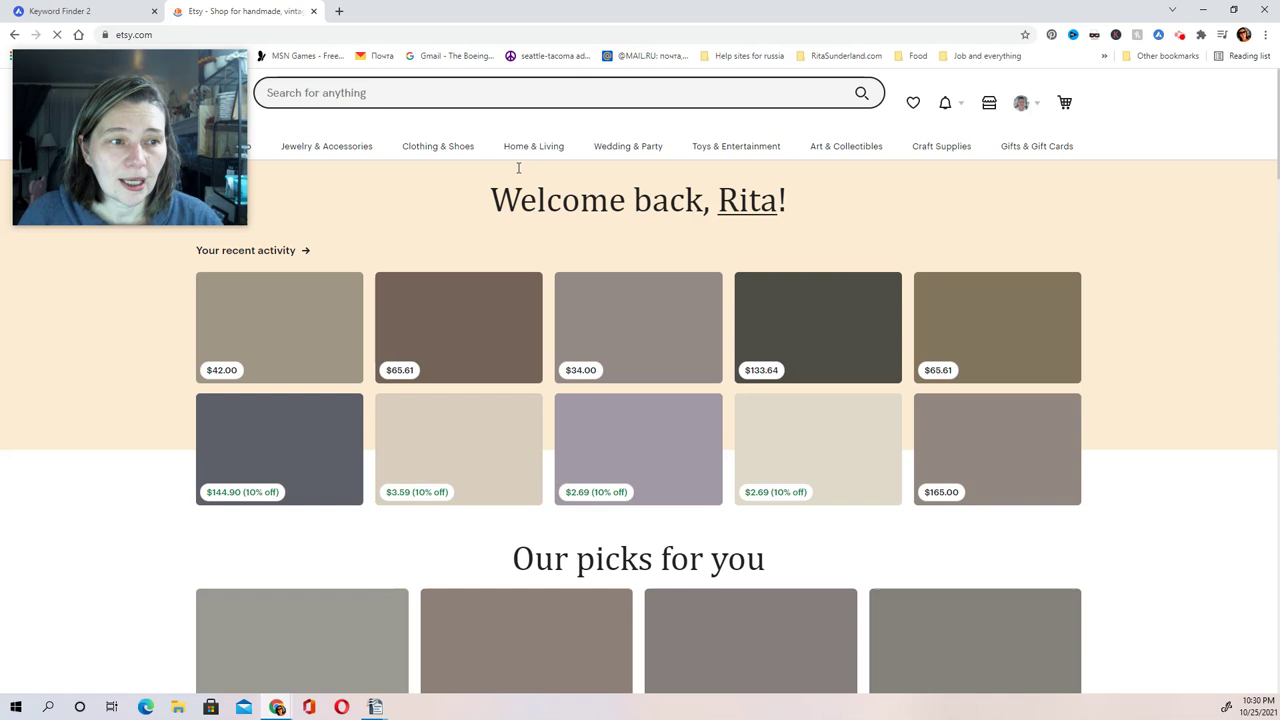
left_click(481, 92)
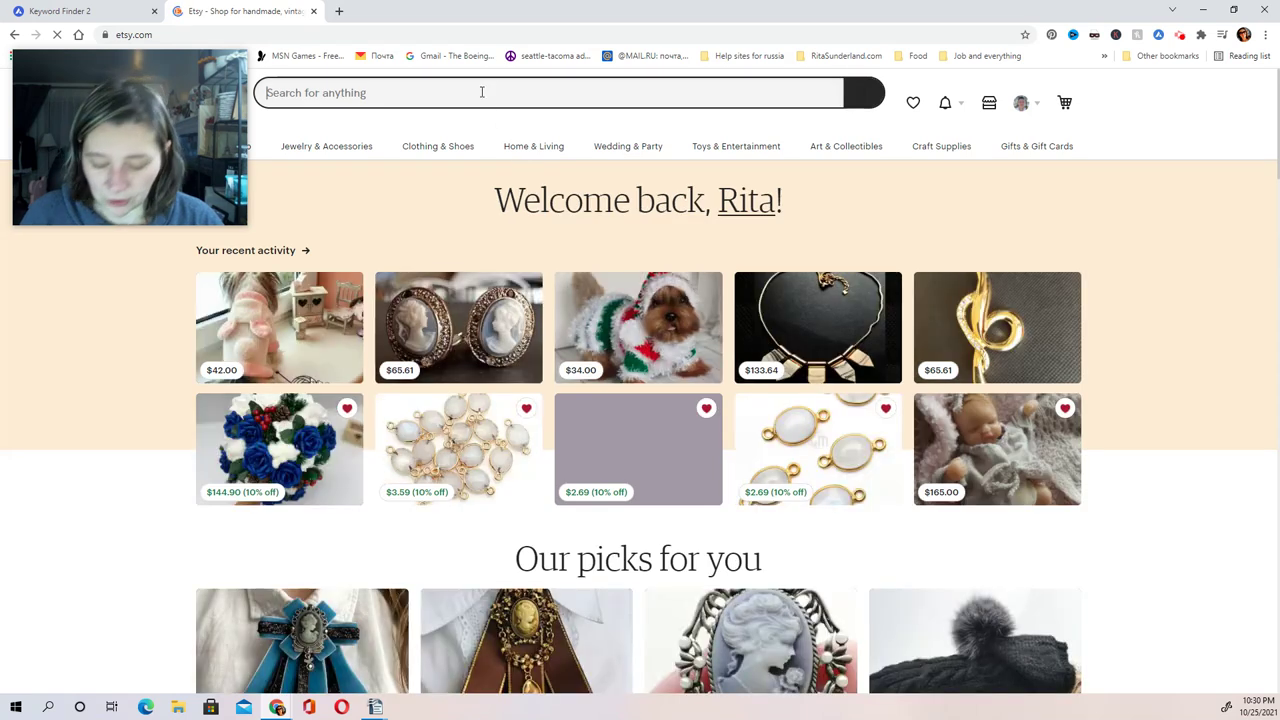
type("mens ")
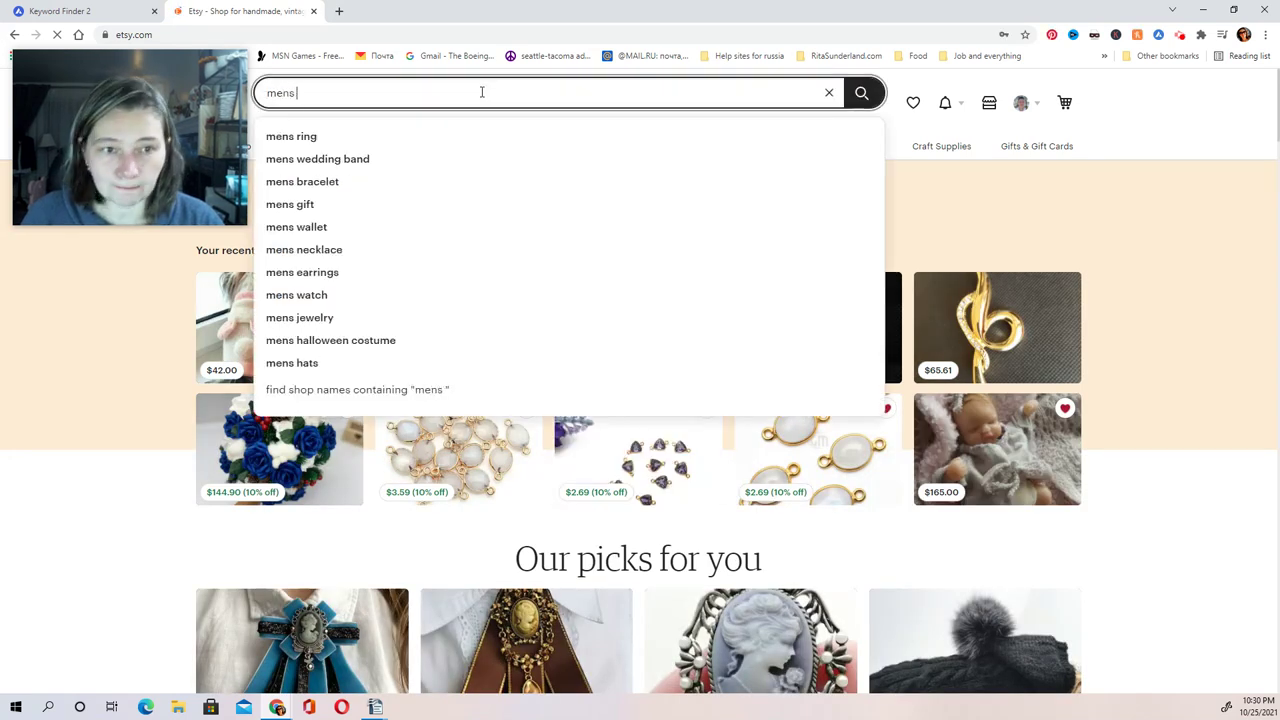
type("br")
left_click(629, 132)
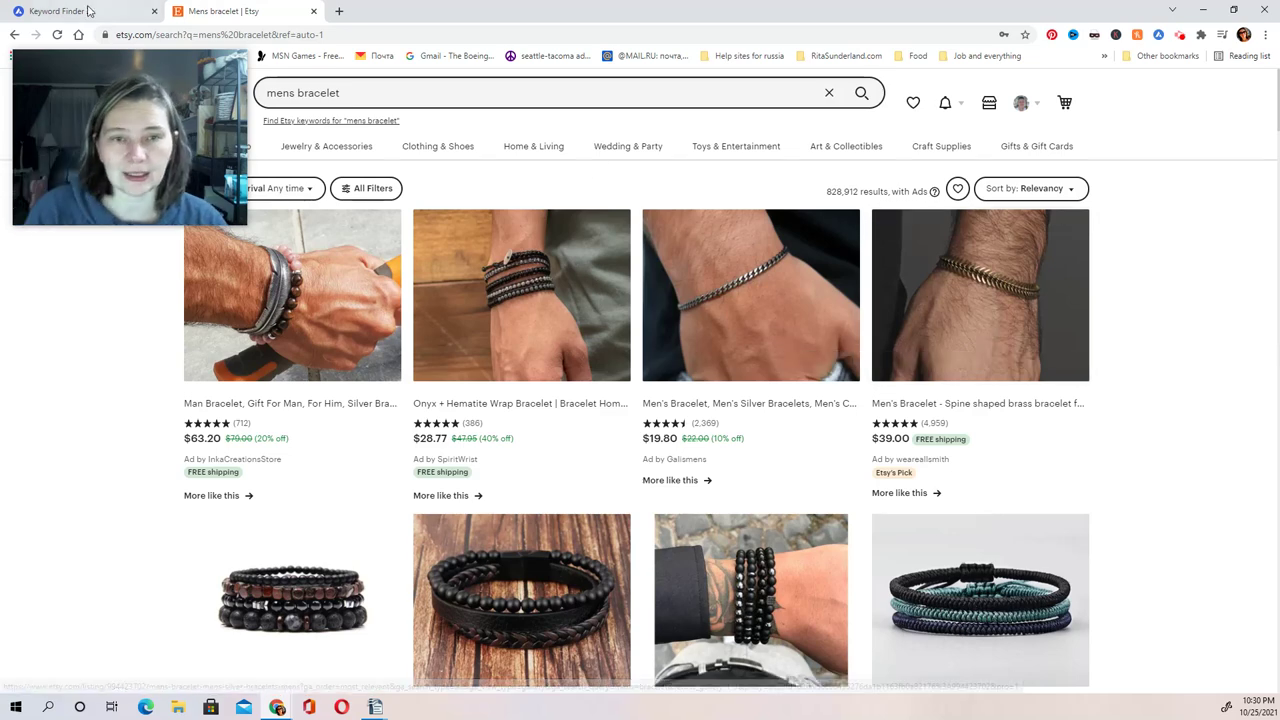
Switch back to Keyword Finder and sort the Listing Categories table by popularity, lowest first.
key("ctrl+shift+Tab")
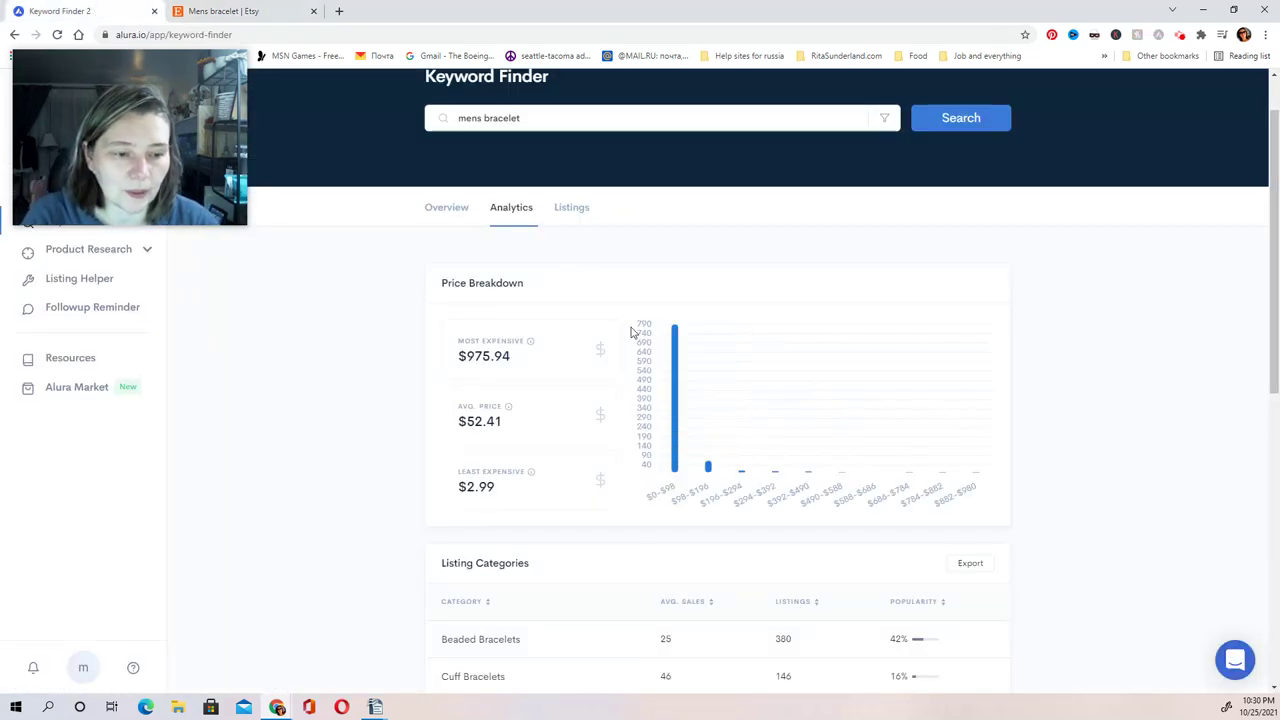
scroll(600, 306, "down", 3)
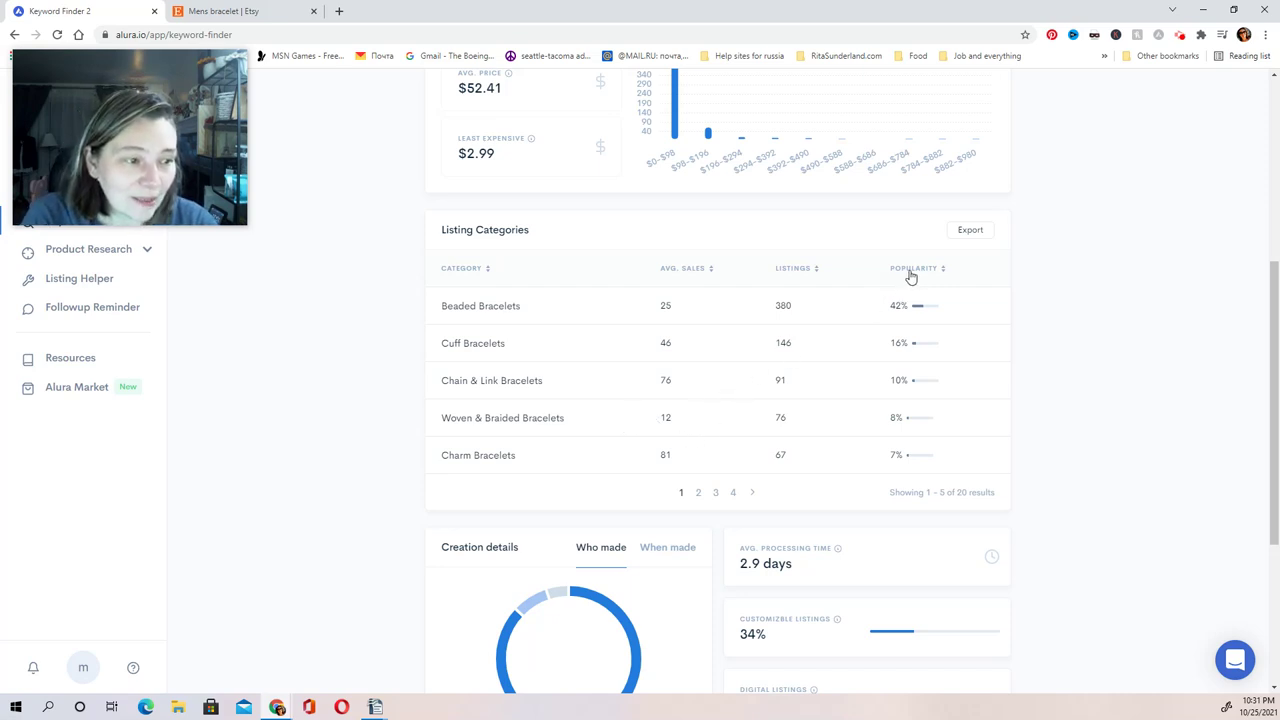
double_click(910, 270)
left_click(910, 271)
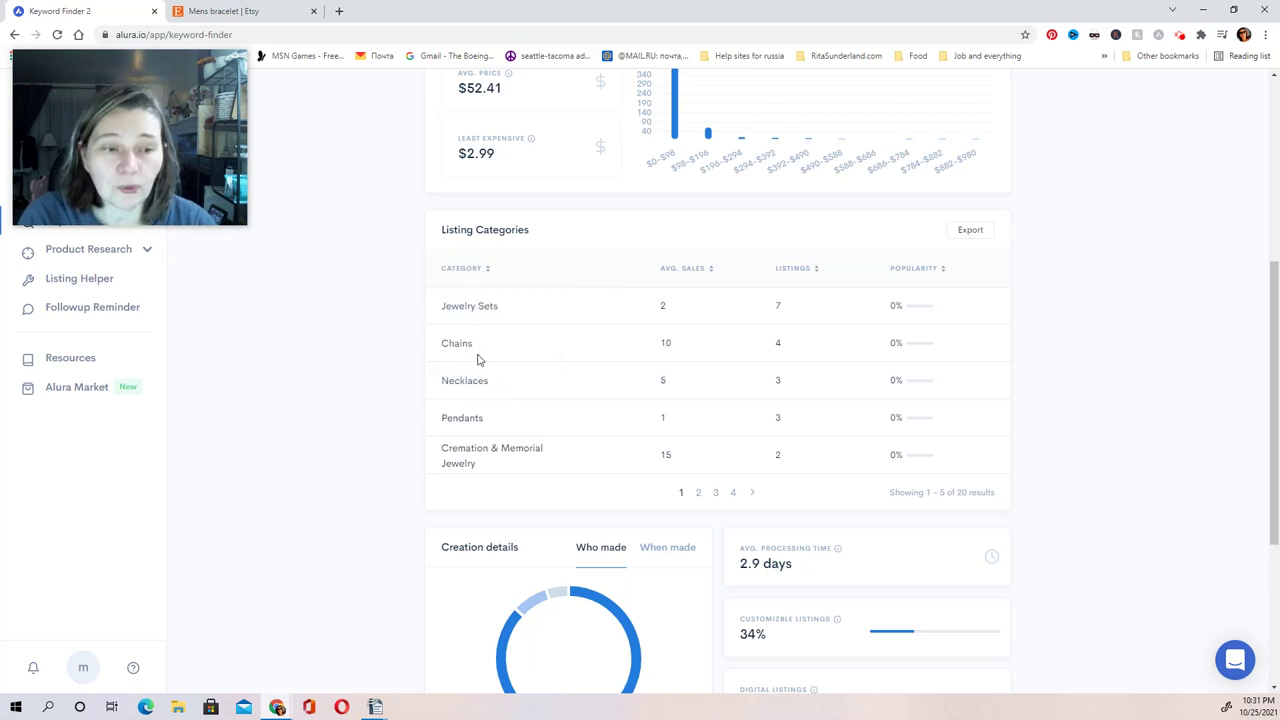
mouse_move(464, 354)
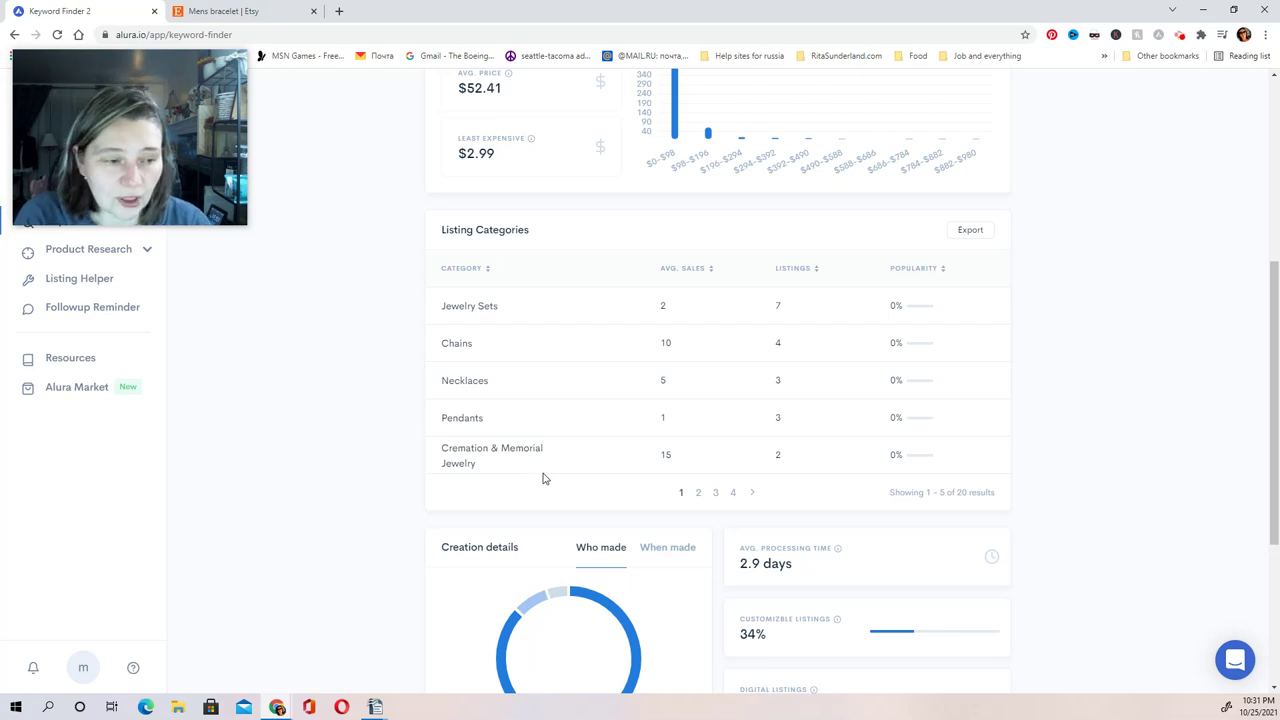
Show page 2 of the Listing Categories and sort the table by average sales, highest first.
left_click(700, 498)
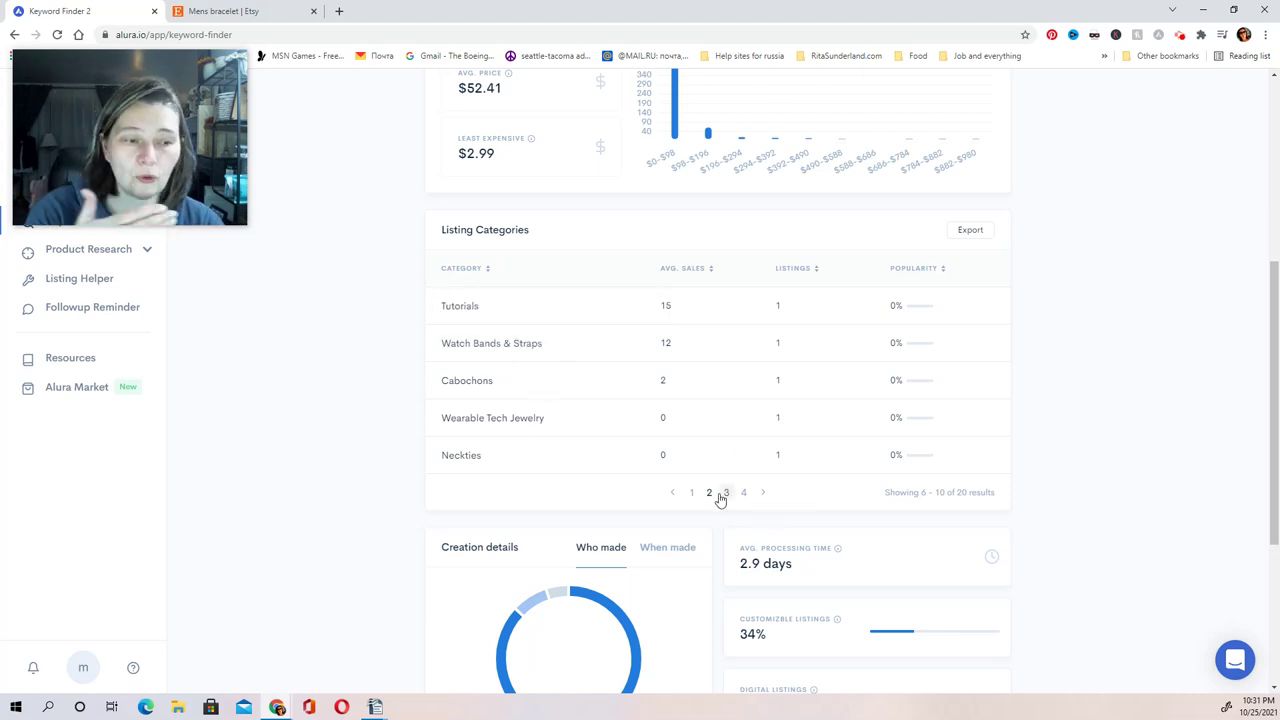
left_click(913, 272)
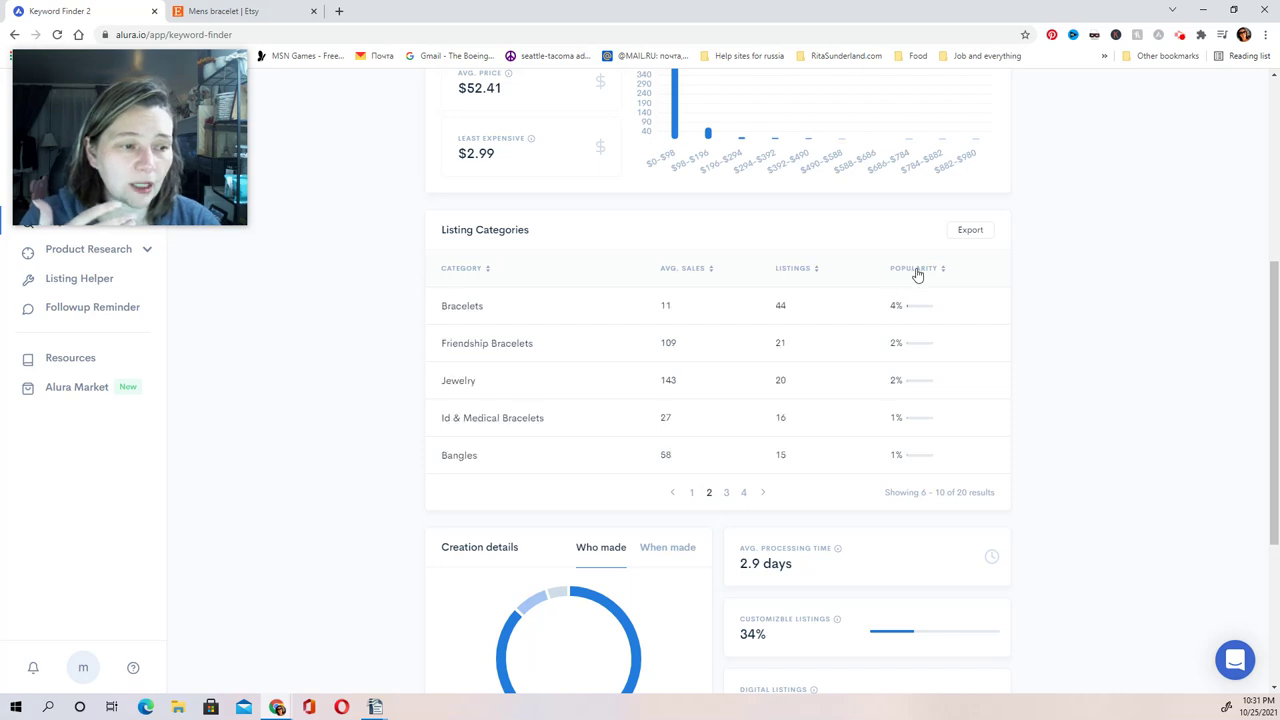
left_click(688, 274)
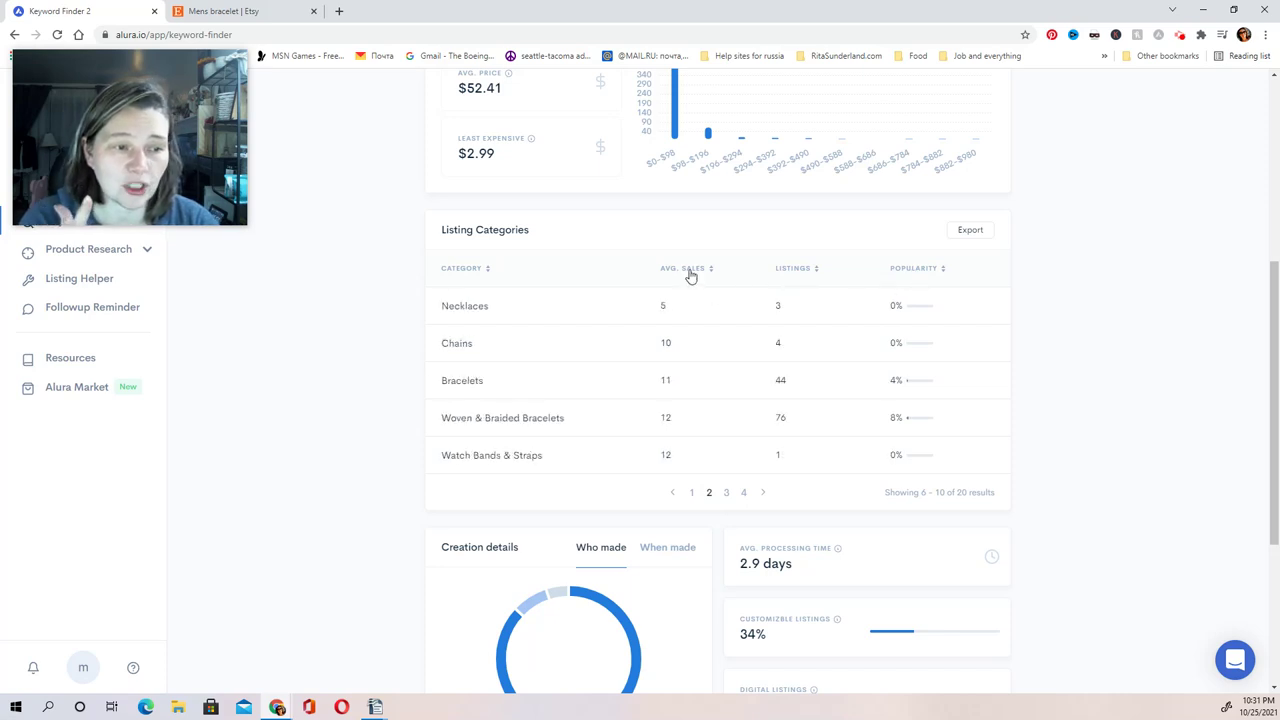
left_click(689, 275)
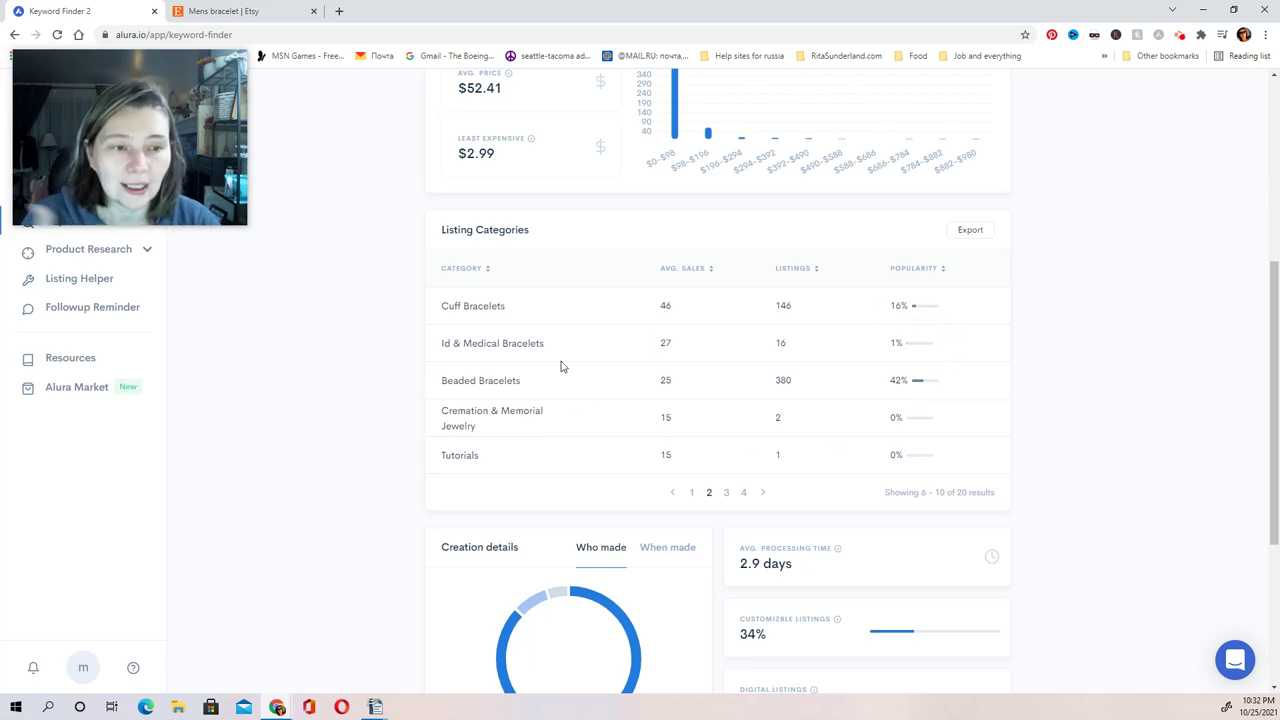
Switch to Etsy and search for "cuff bracelet".
left_click(242, 12)
left_click(346, 95)
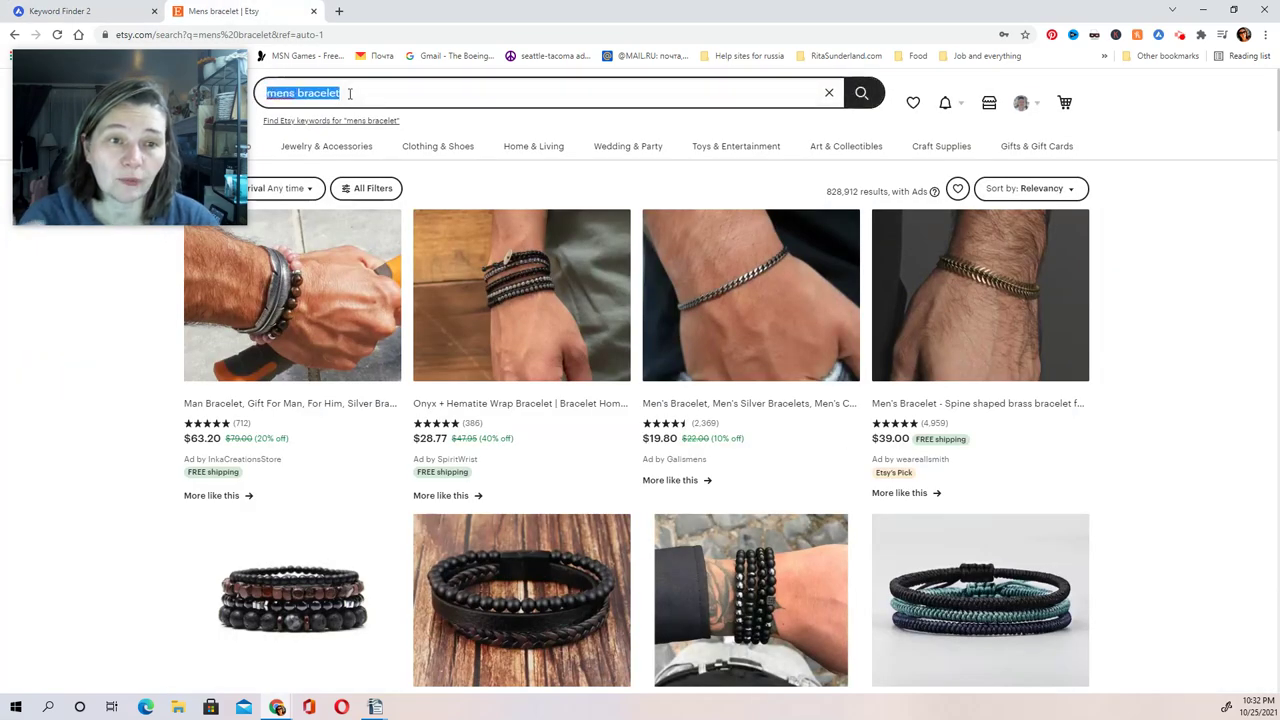
type("cuff")
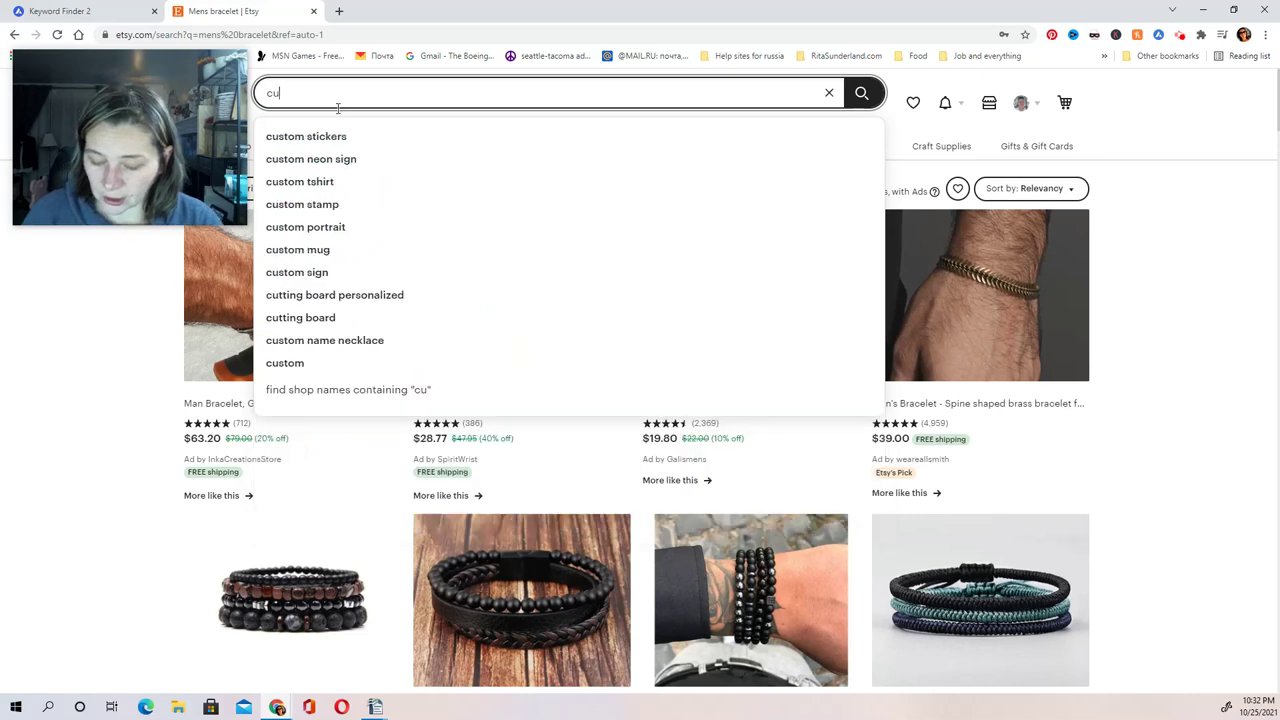
left_click(326, 158)
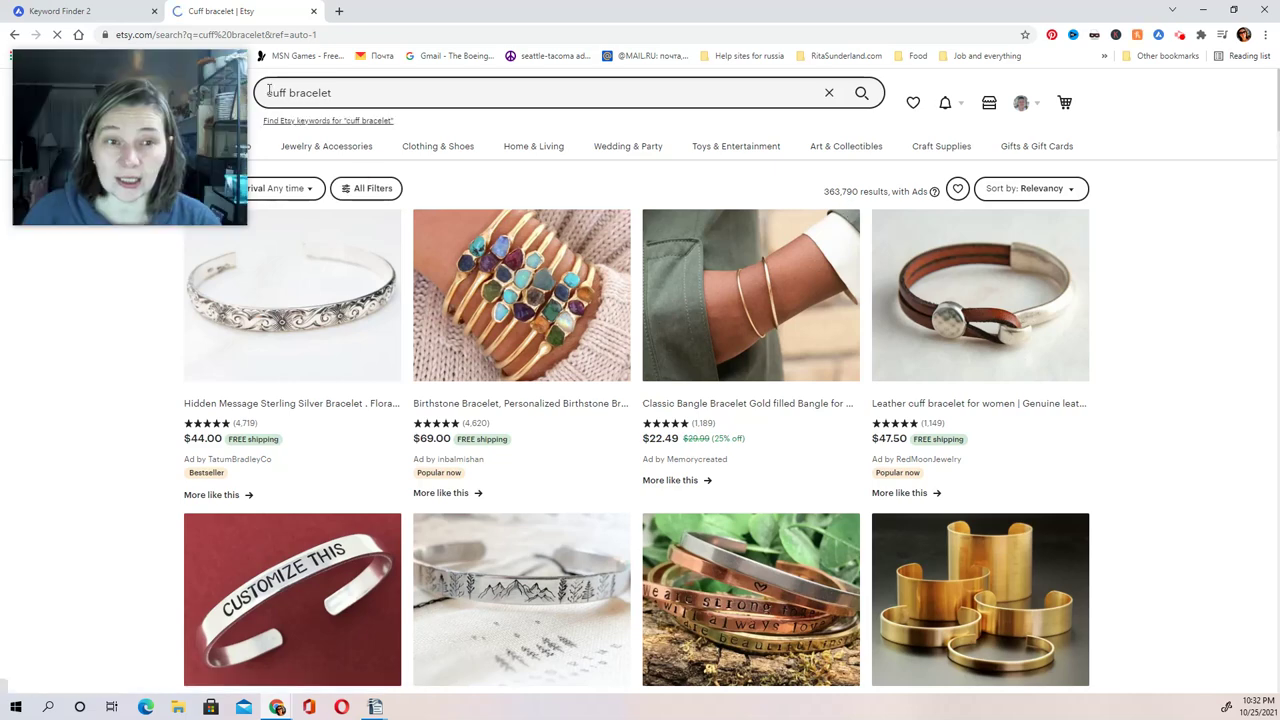
Narrow the Etsy search to "mens cuff bracelet".
left_click(268, 92)
type("mens")
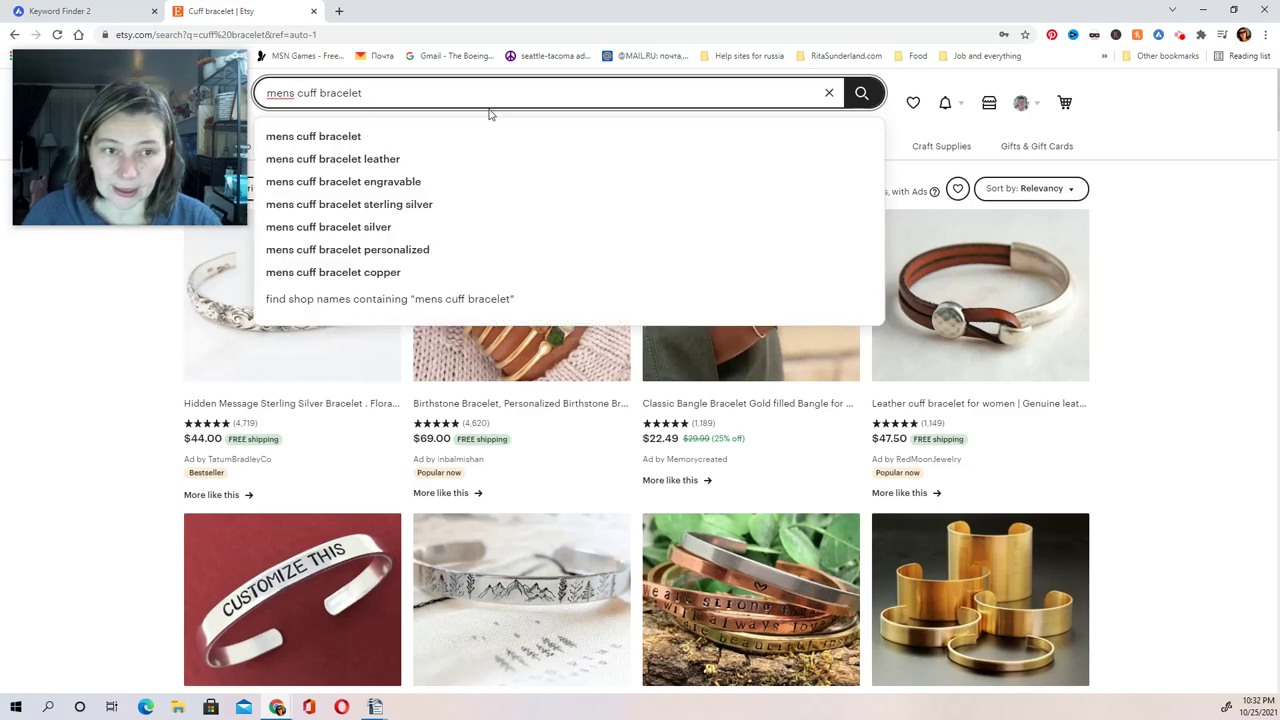
left_click(357, 138)
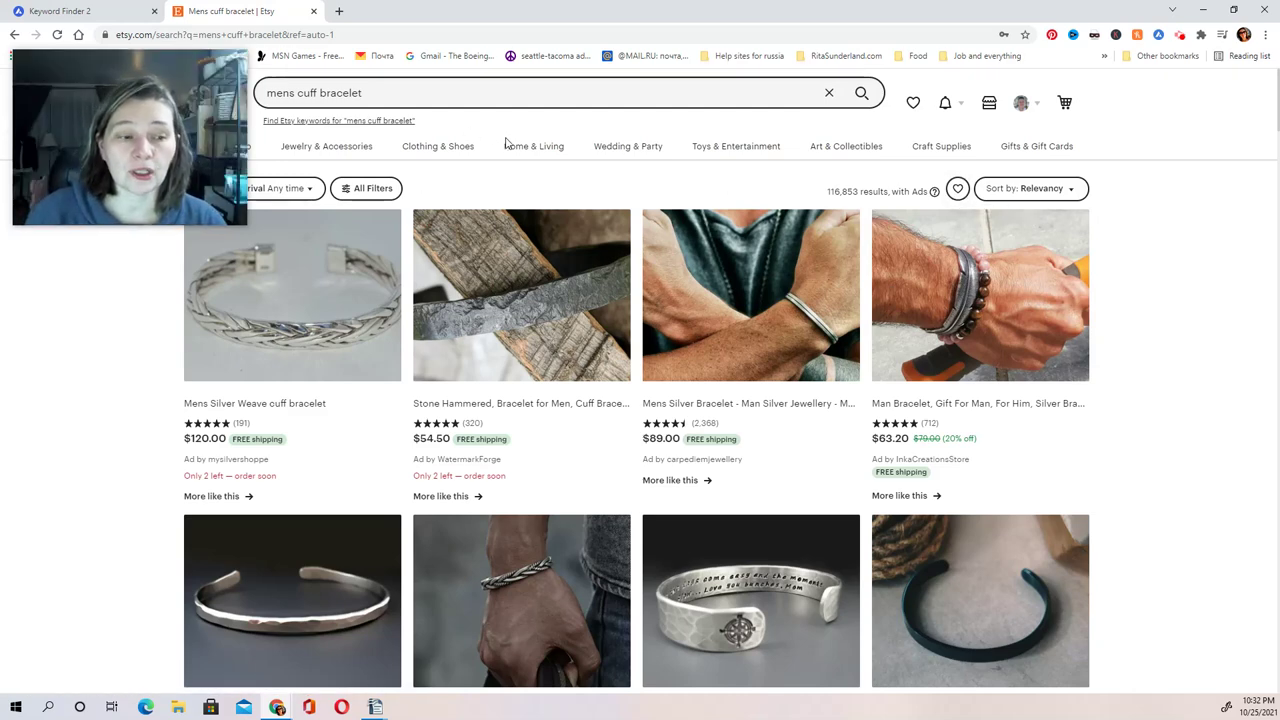
mouse_move(512, 150)
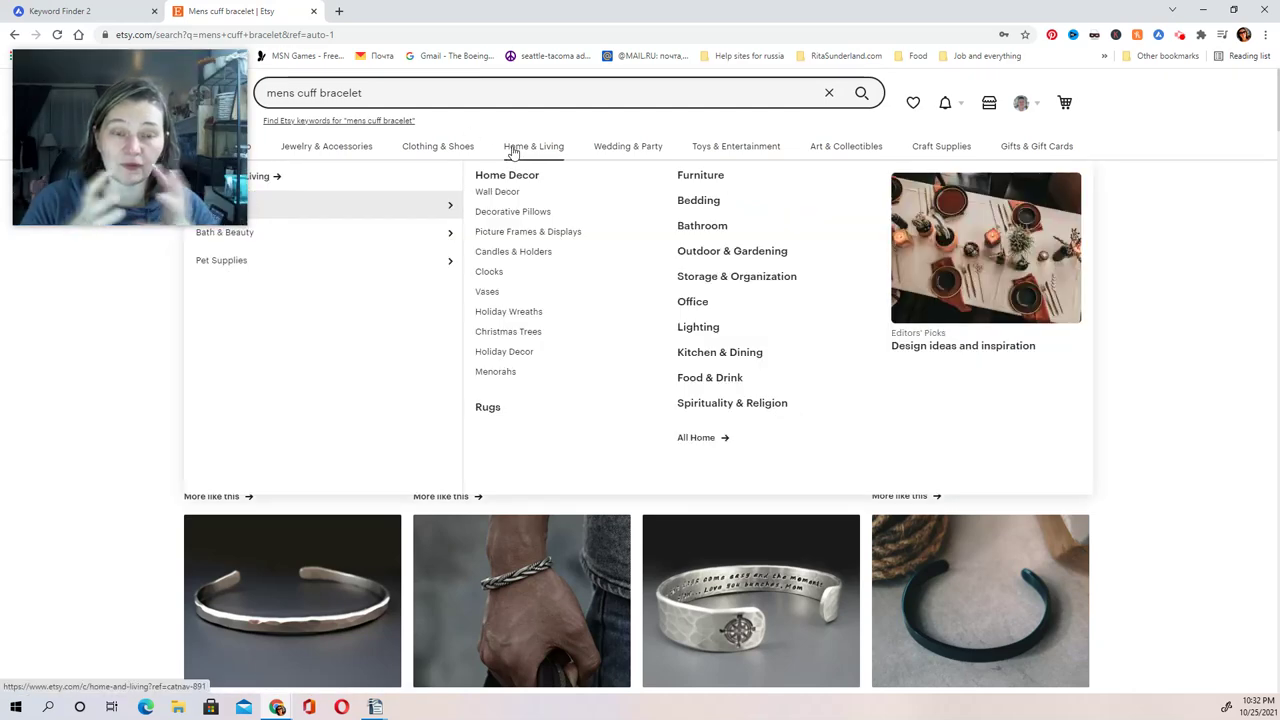
Check the remaining listing categories in Keyword Finder and search Etsy for "id medical bracelet".
left_click(87, 12)
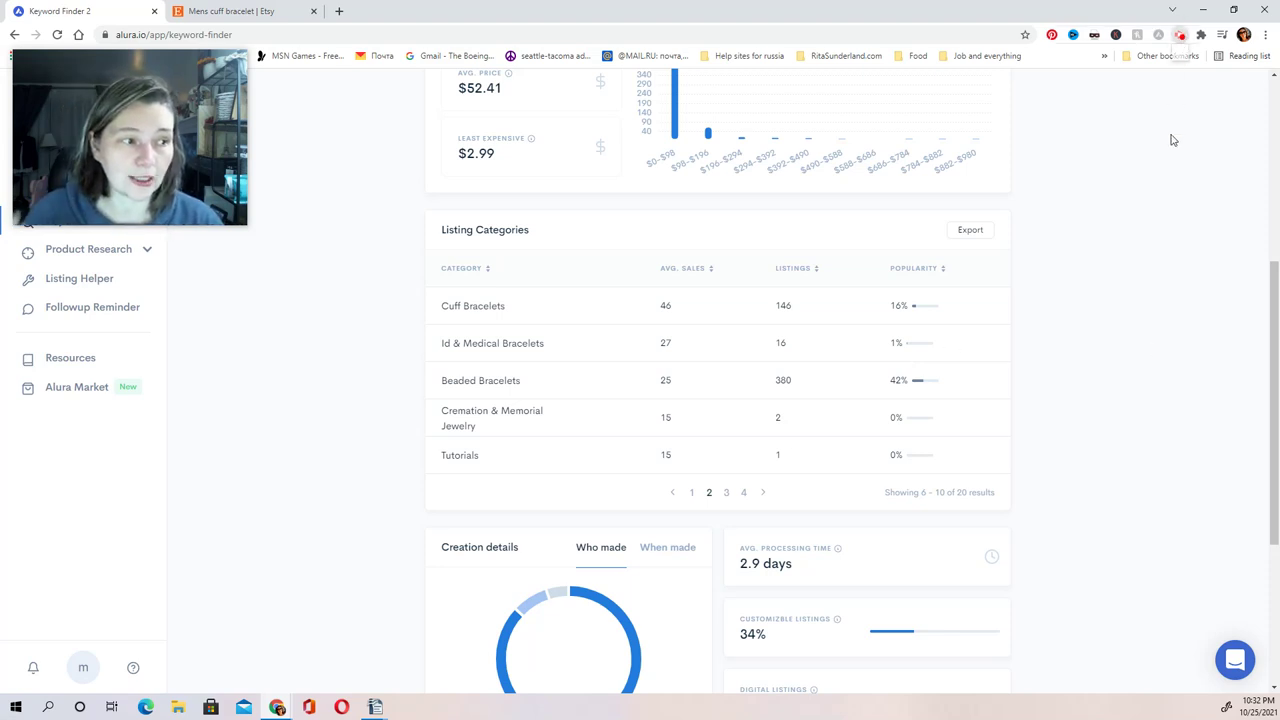
left_click(1101, 198)
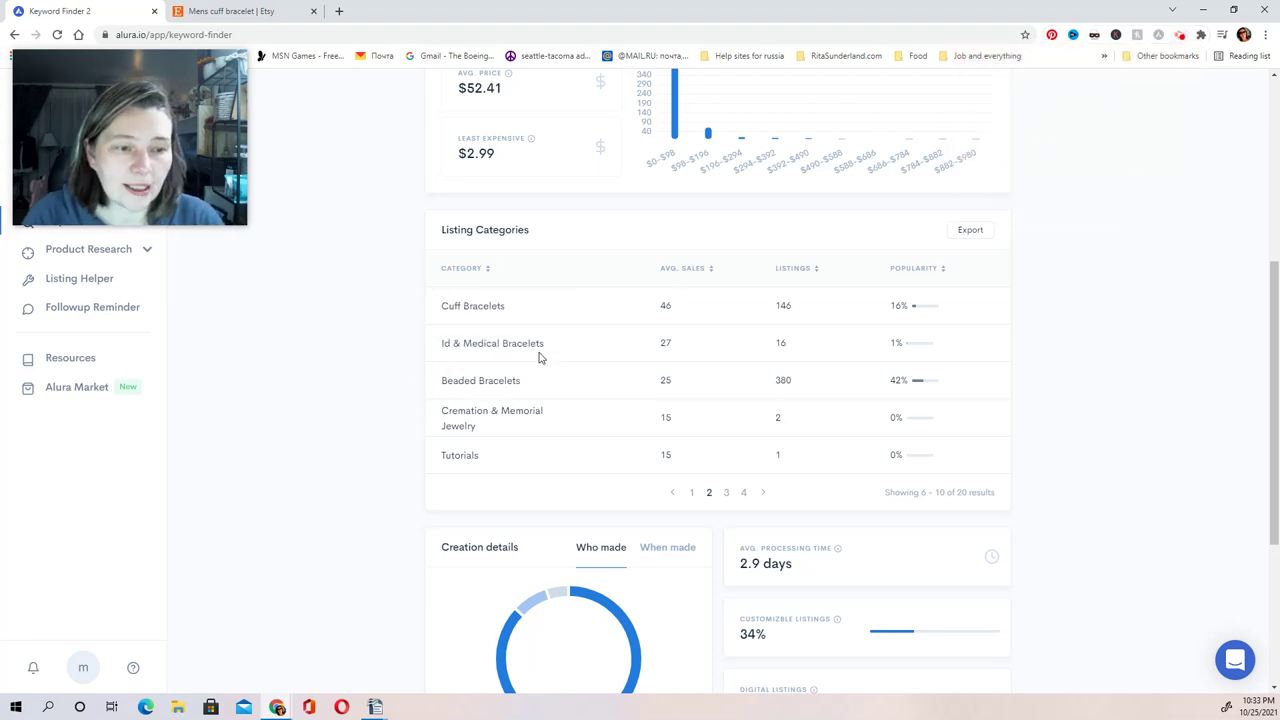
left_click(228, 11)
left_click(390, 93)
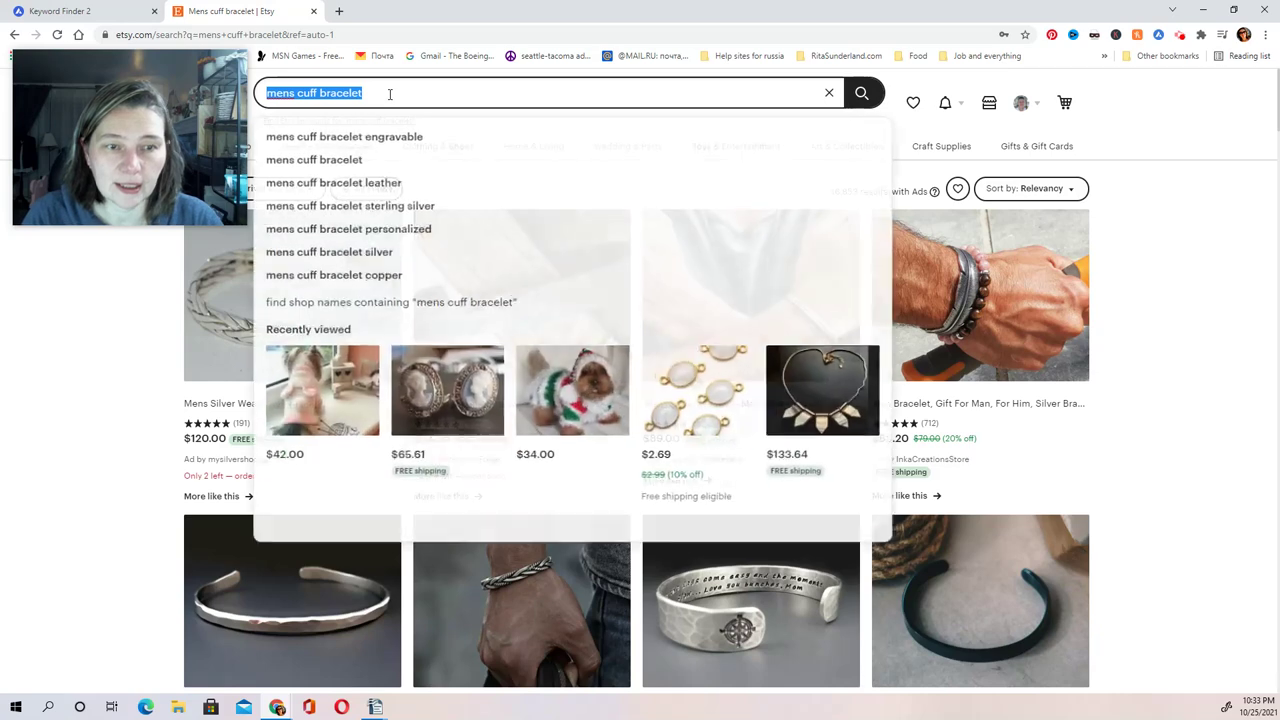
type("id med")
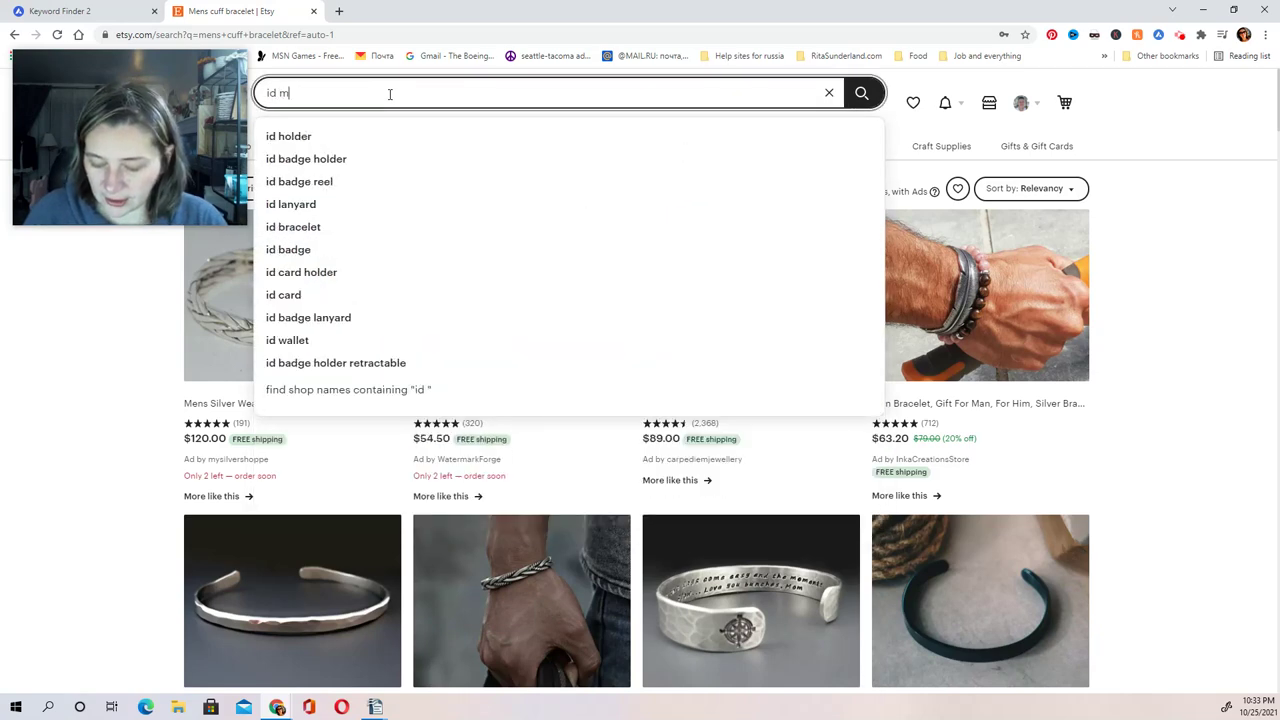
left_click(363, 138)
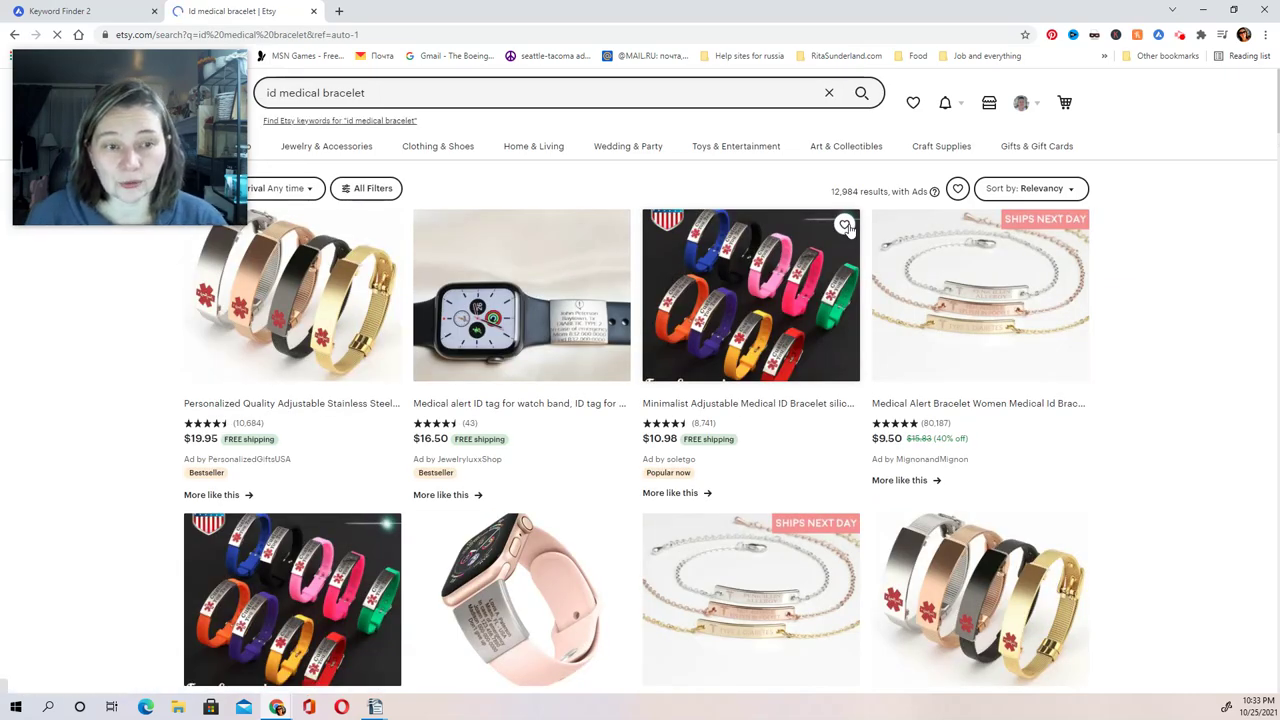
Browse the "id medical bracelet" listings and compare them with the Keyword Finder categories.
scroll(830, 425, "down", 5)
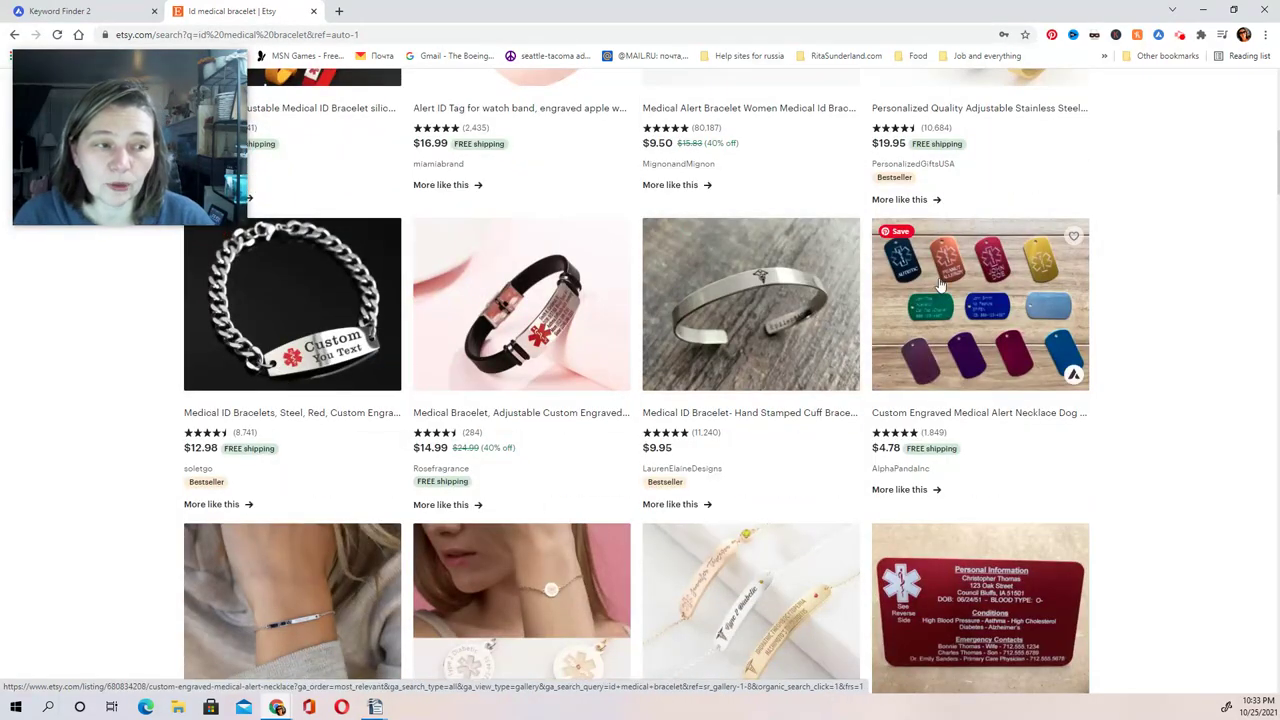
scroll(872, 478, "down", 3)
scroll(872, 478, "down", 3)
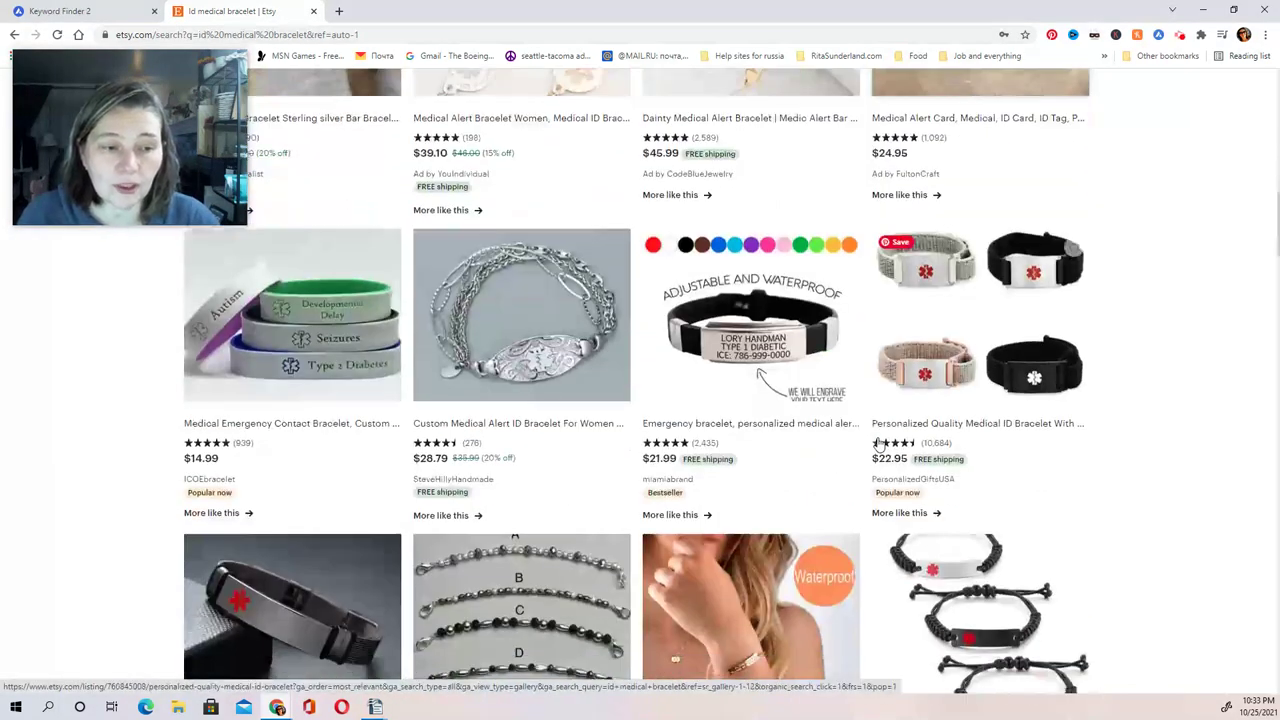
left_click(57, 10)
left_click(230, 11)
scroll(856, 190, "up", 5)
scroll(856, 190, "up", 10)
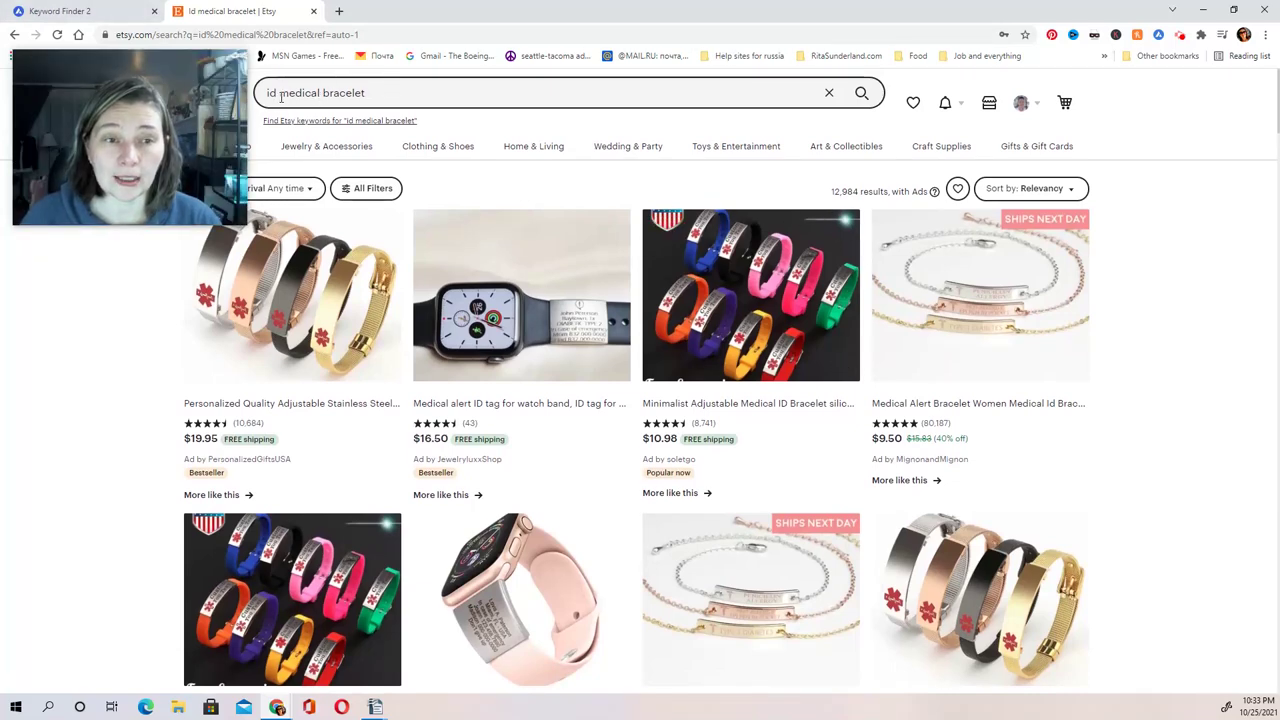
Narrow the Etsy search to "id medical bracelet mens".
left_click(383, 93)
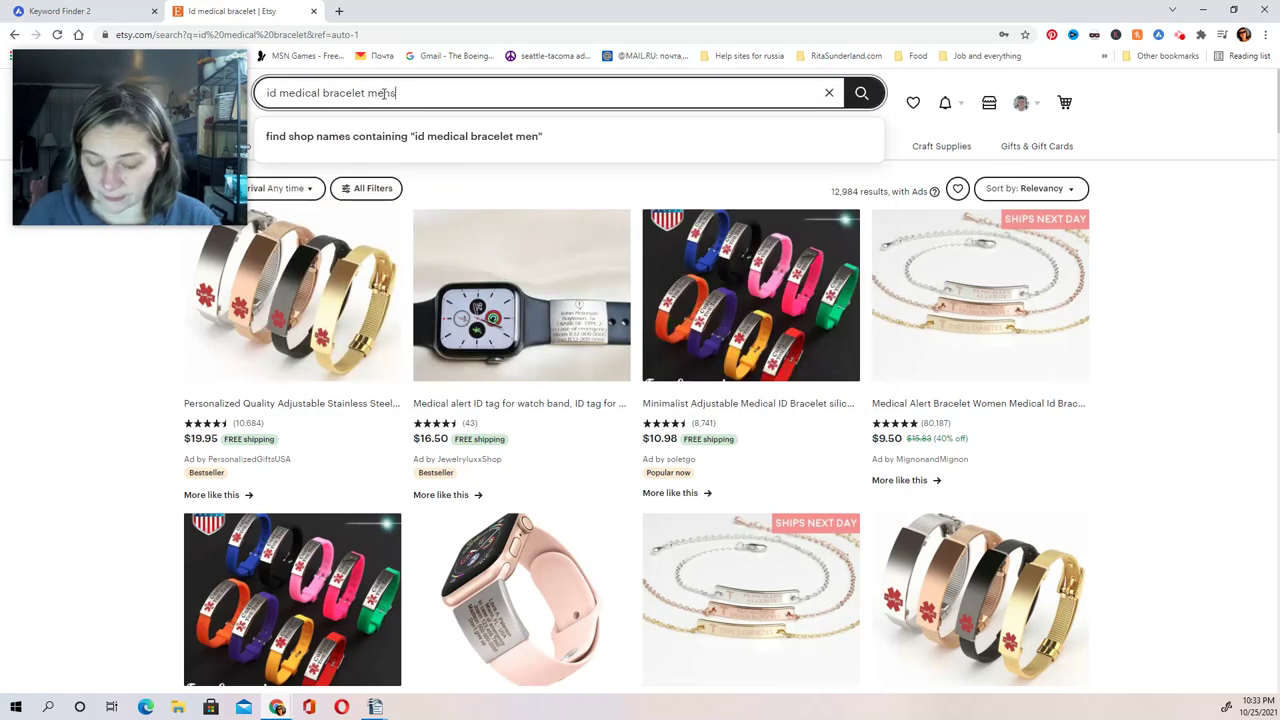
key("Return")
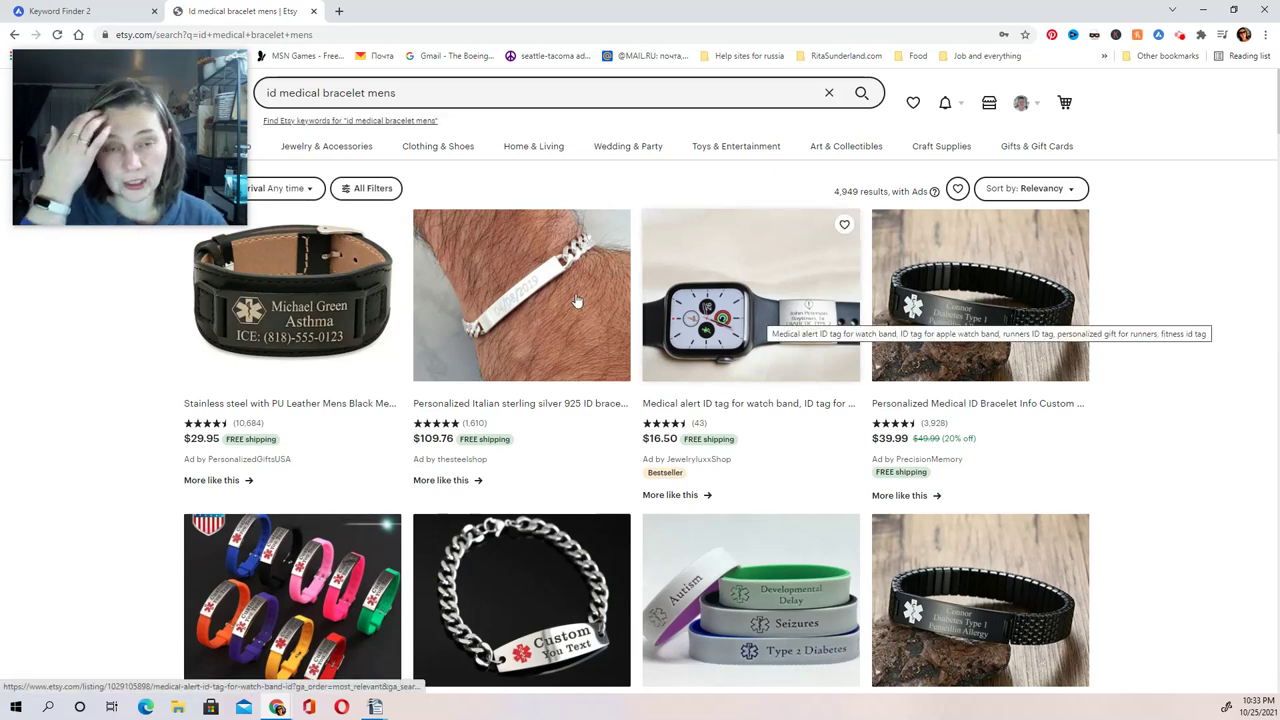
Check the listing categories in Keyword Finder and search Etsy for "cremation jewelry for men".
left_click(60, 10)
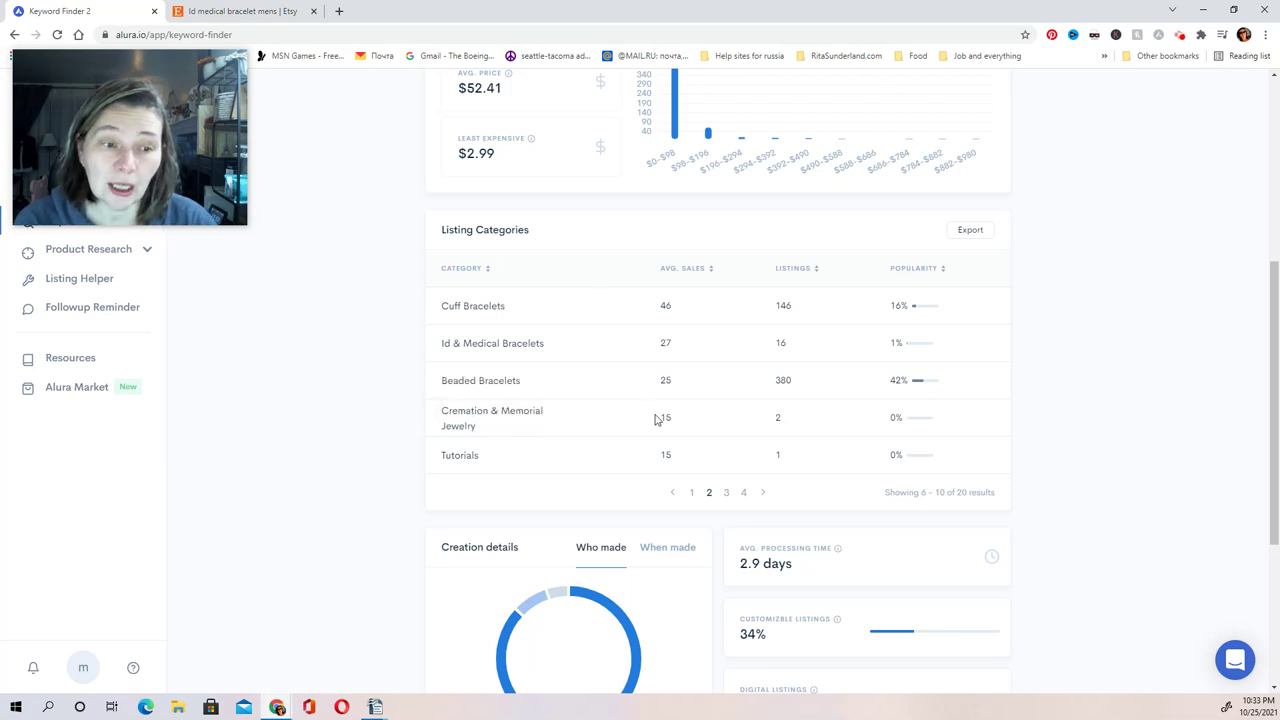
left_click(290, 11)
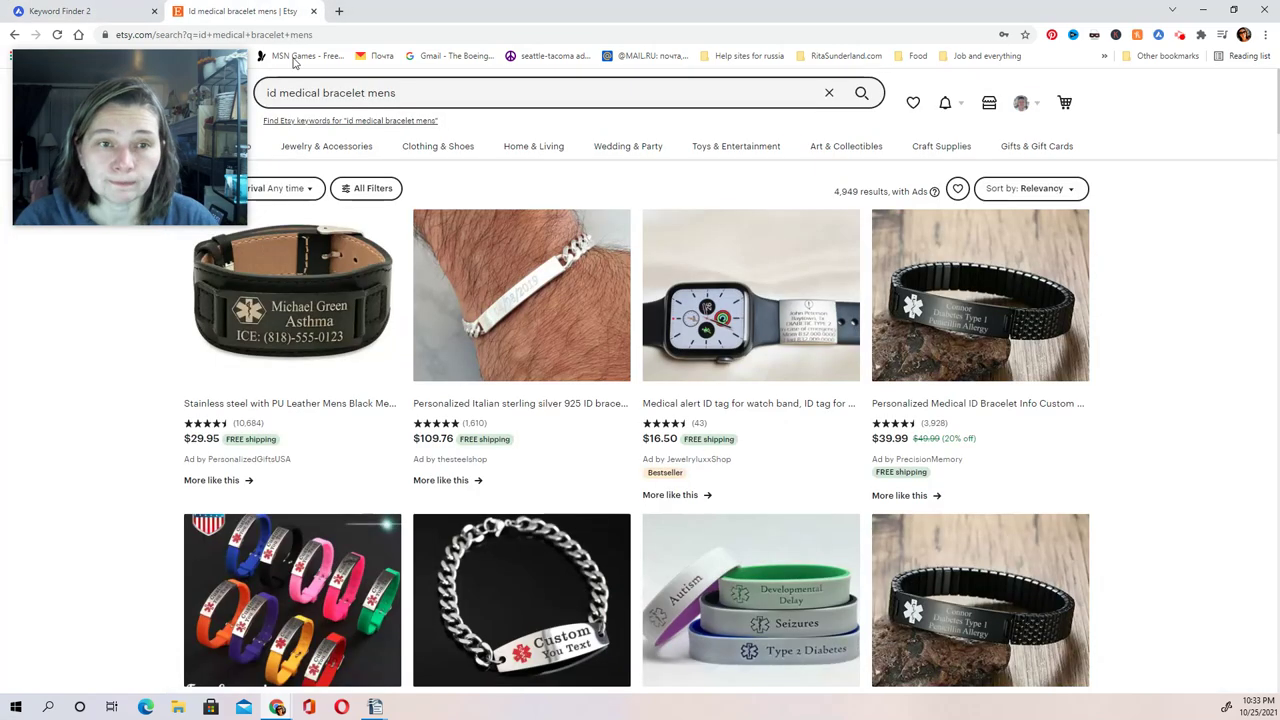
left_click(440, 98)
triple_click(437, 99)
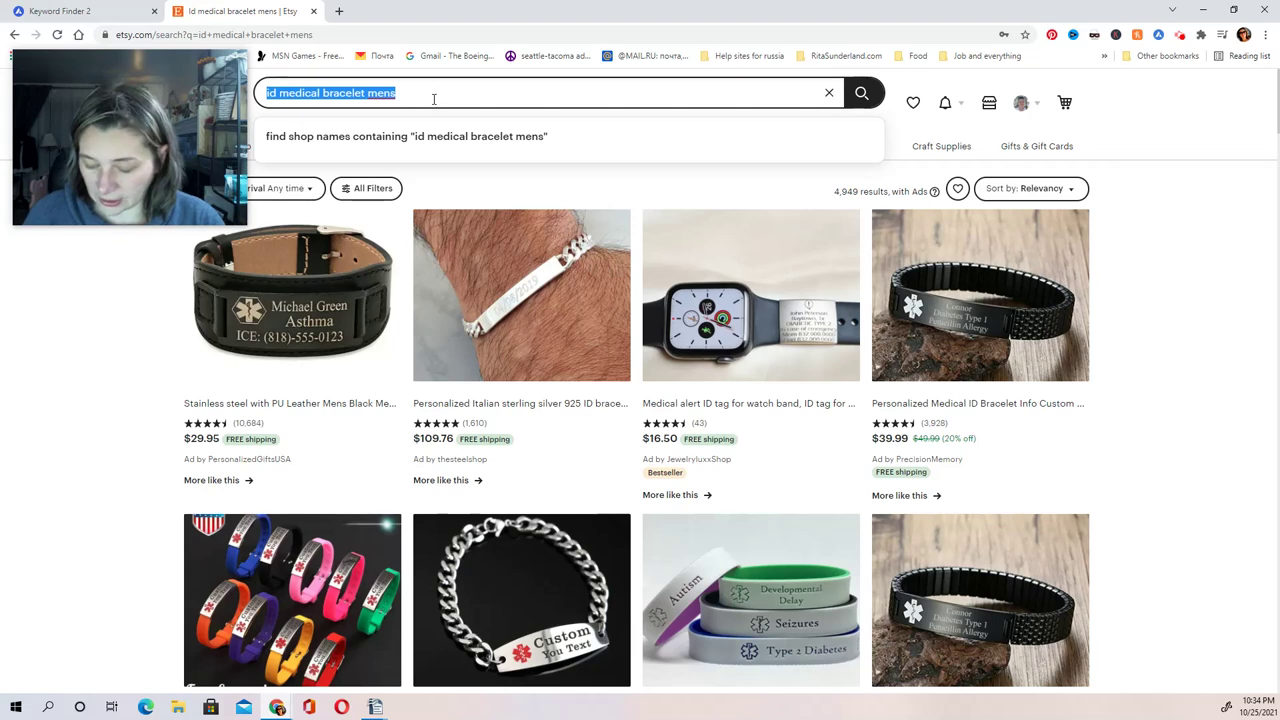
type("crem")
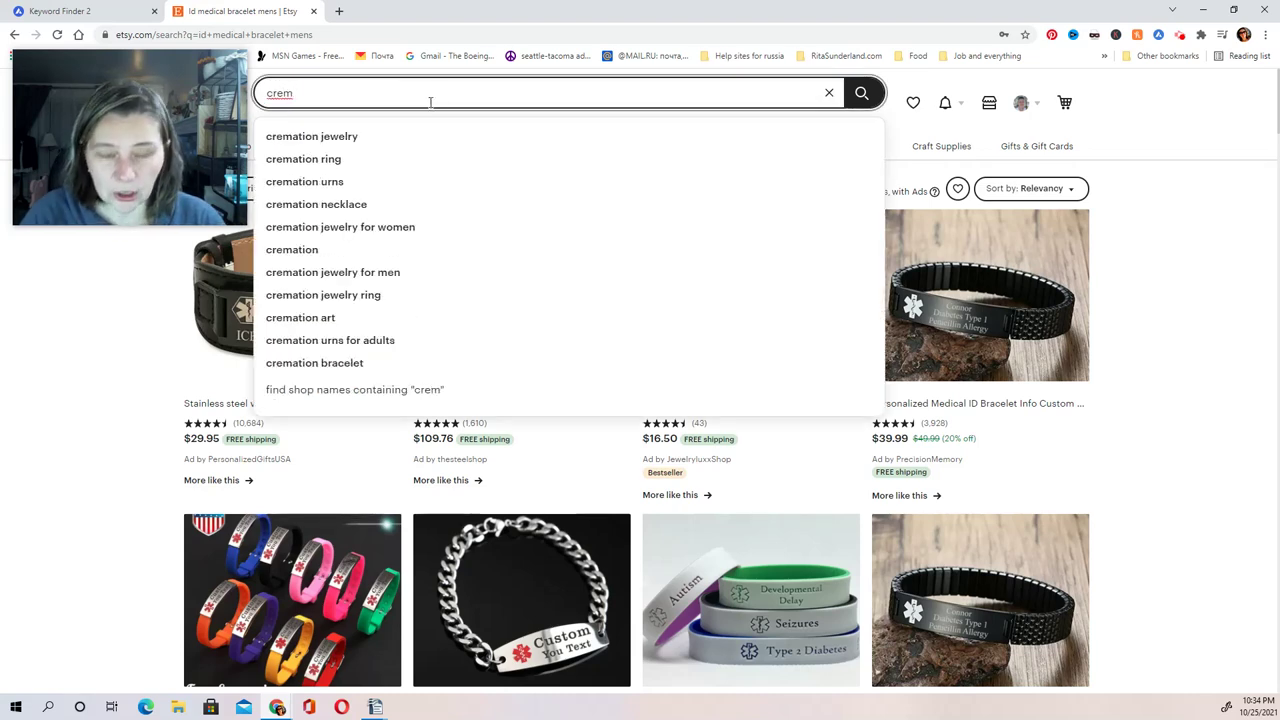
key("Down")
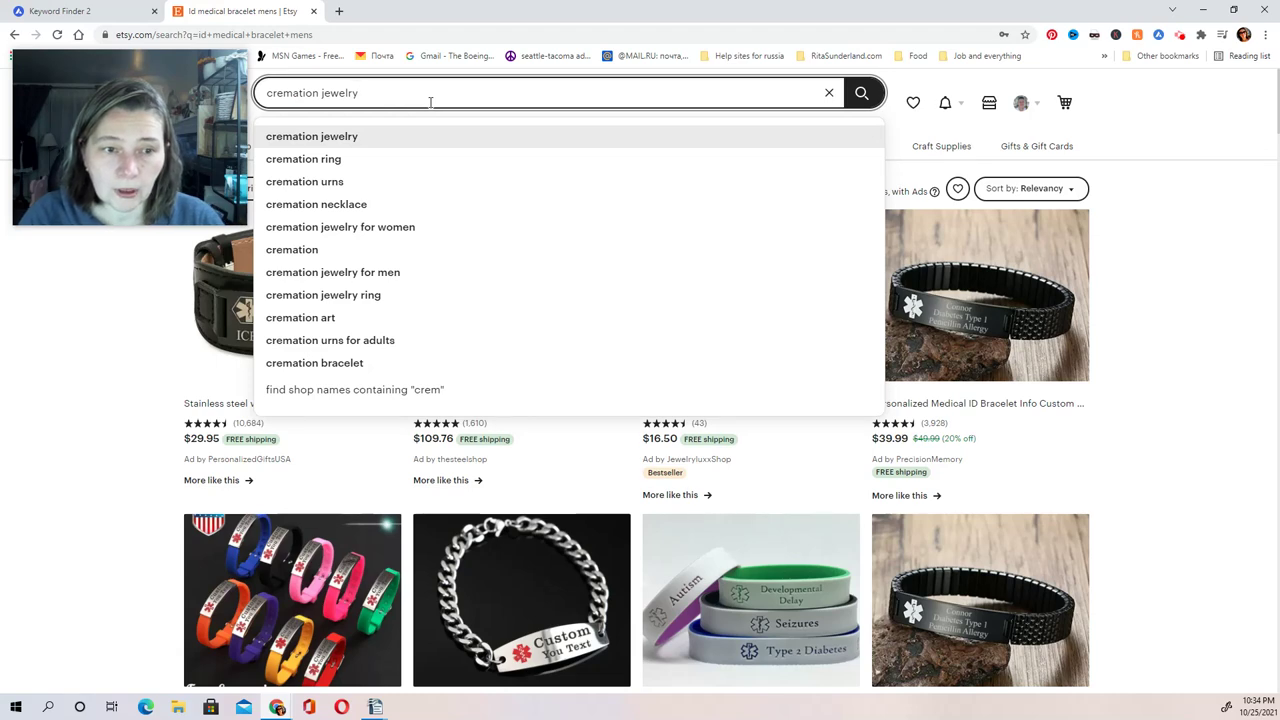
left_click(357, 272)
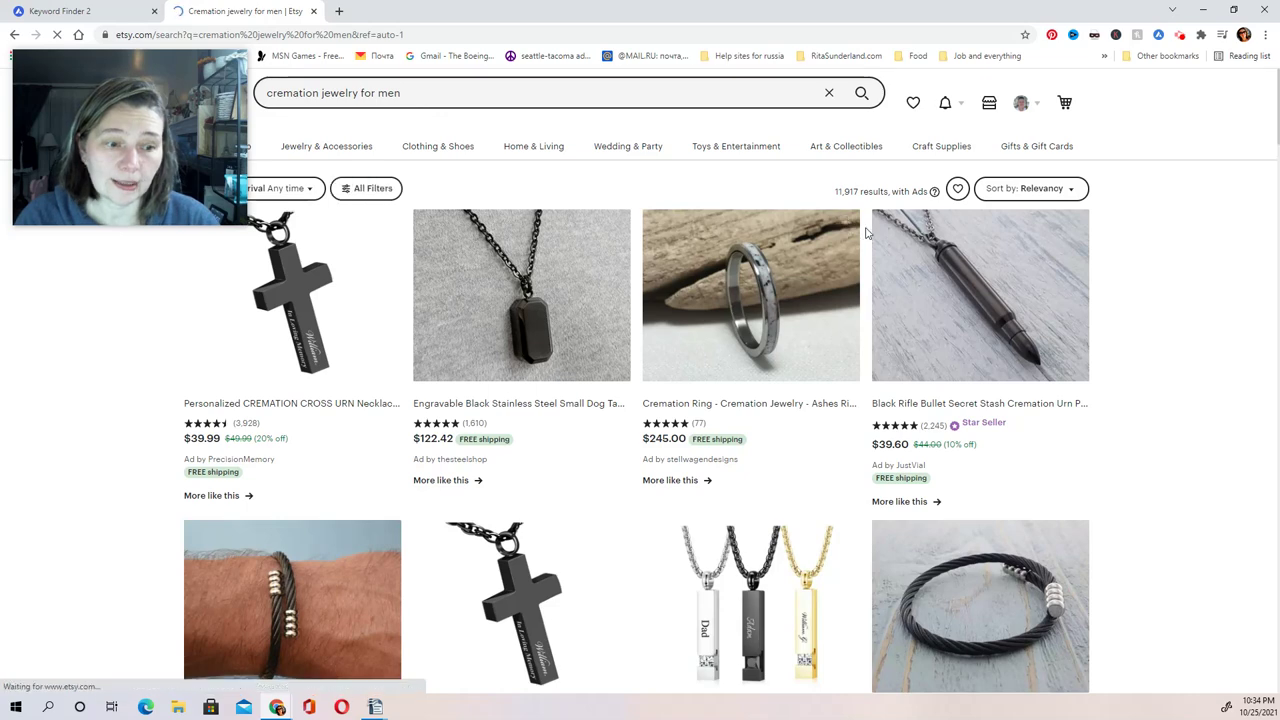
Change the Etsy search to "cremation bracelet for men".
left_click(323, 97)
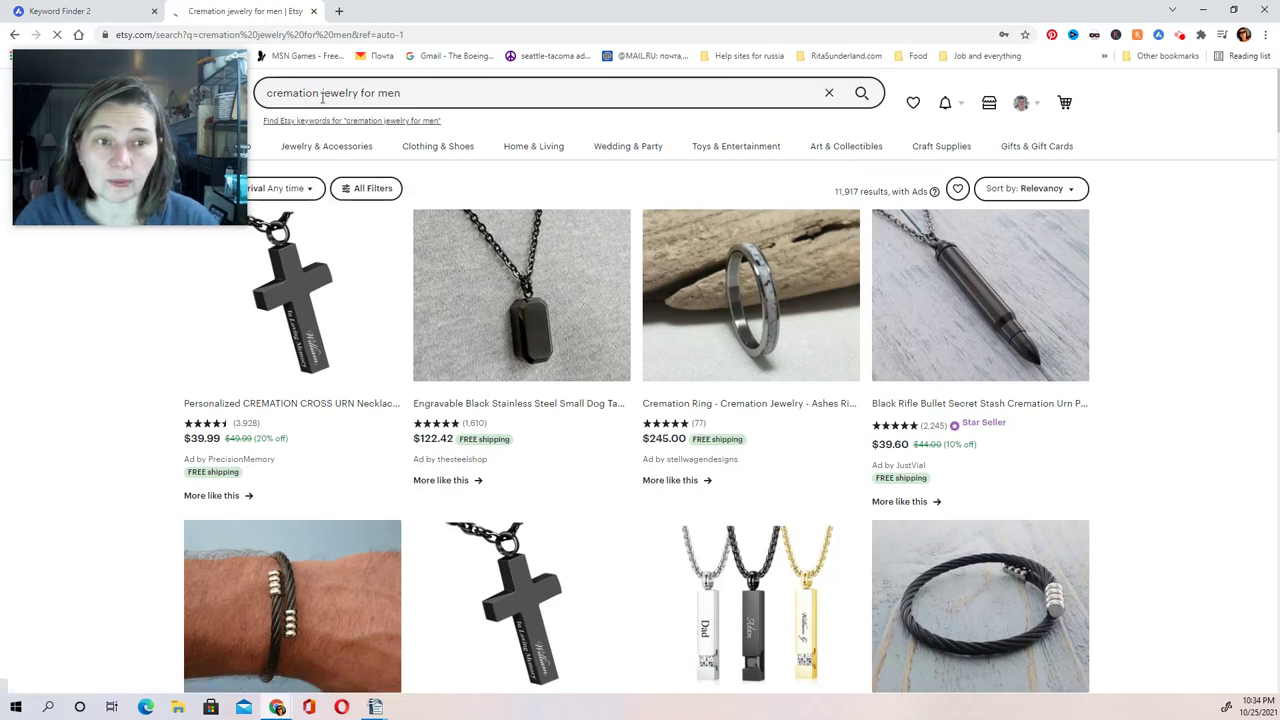
left_click_drag(323, 97, 437, 97)
type("br")
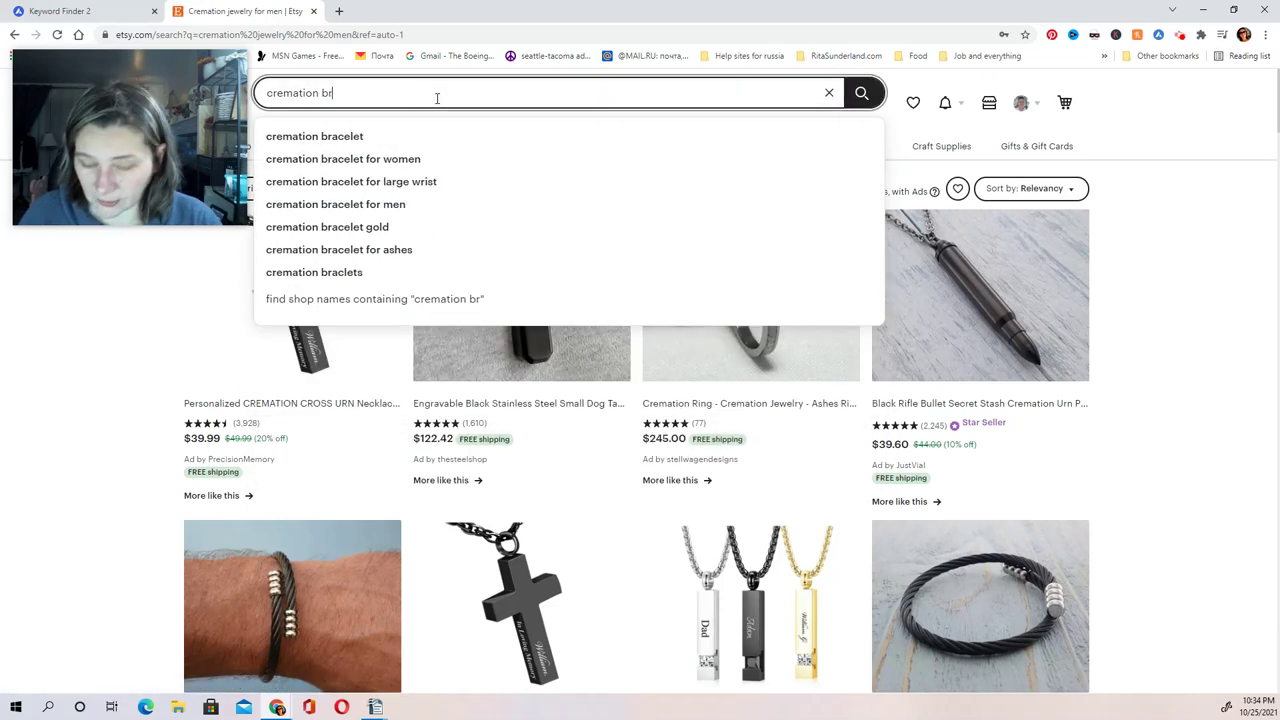
type("acelet for men")
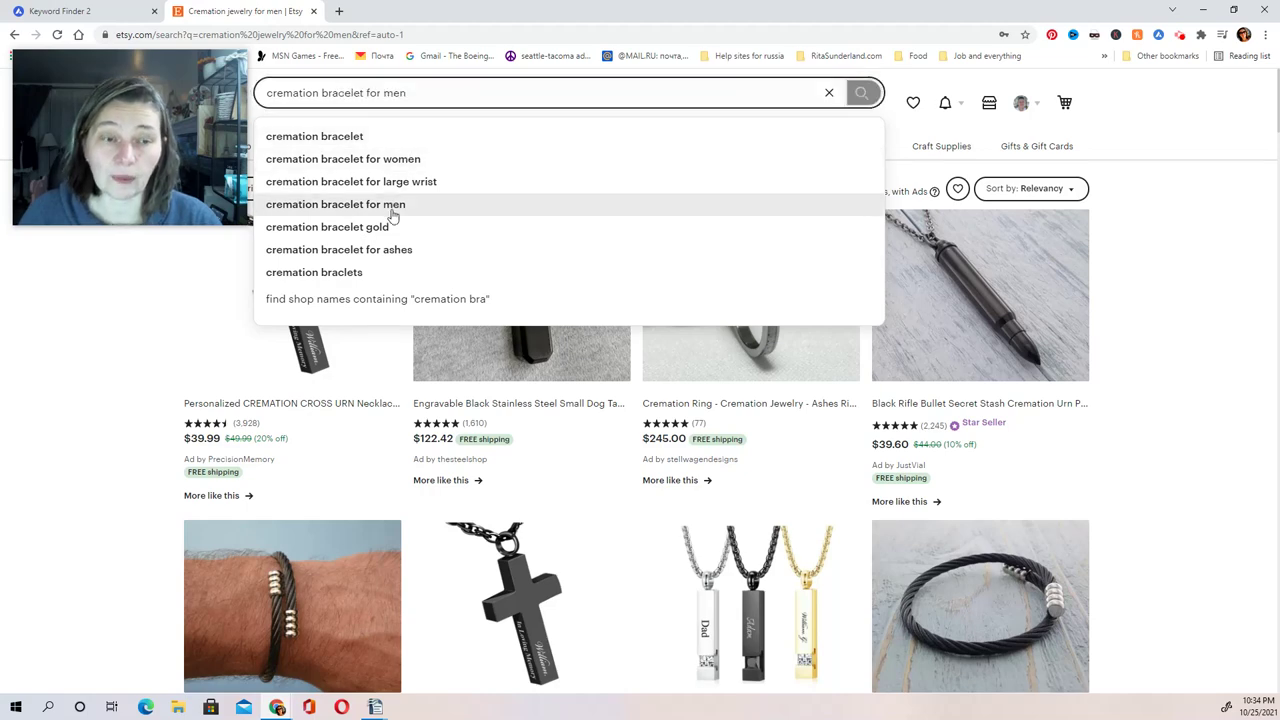
left_click(392, 204)
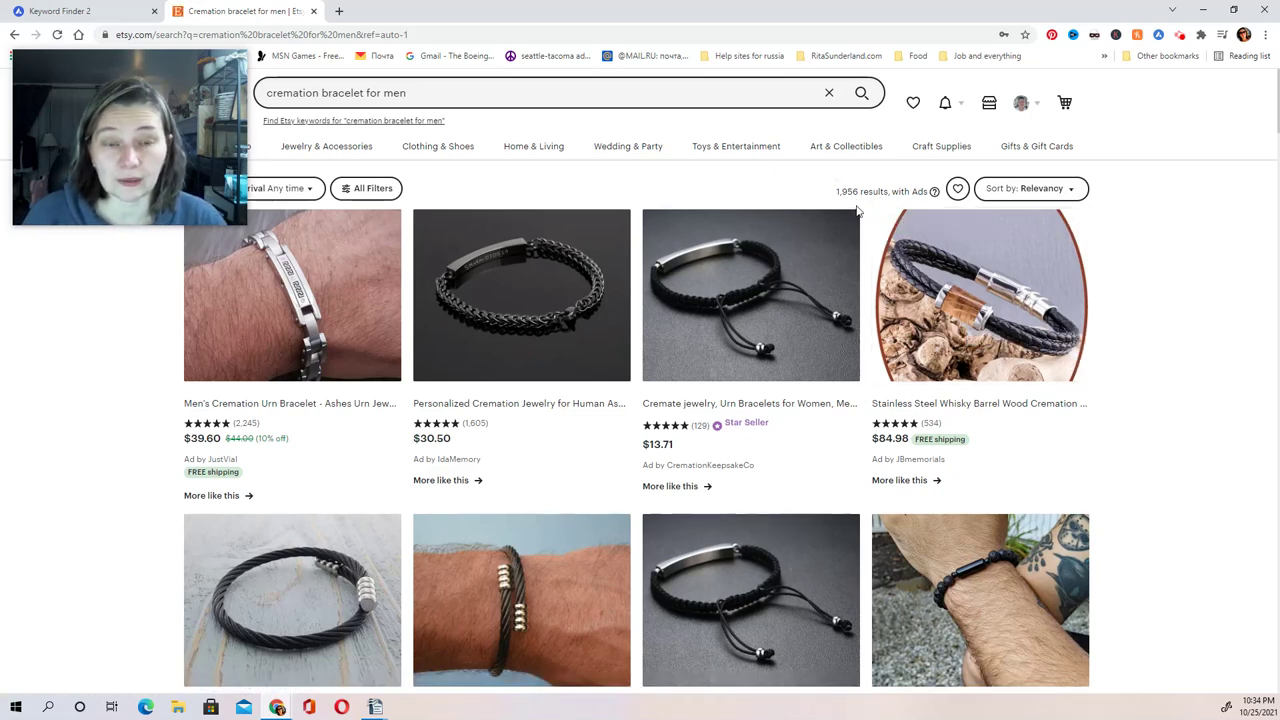
Compare the Keyword Finder categories with Etsy and browse the "cremation bracelet for men" listings.
left_click(100, 13)
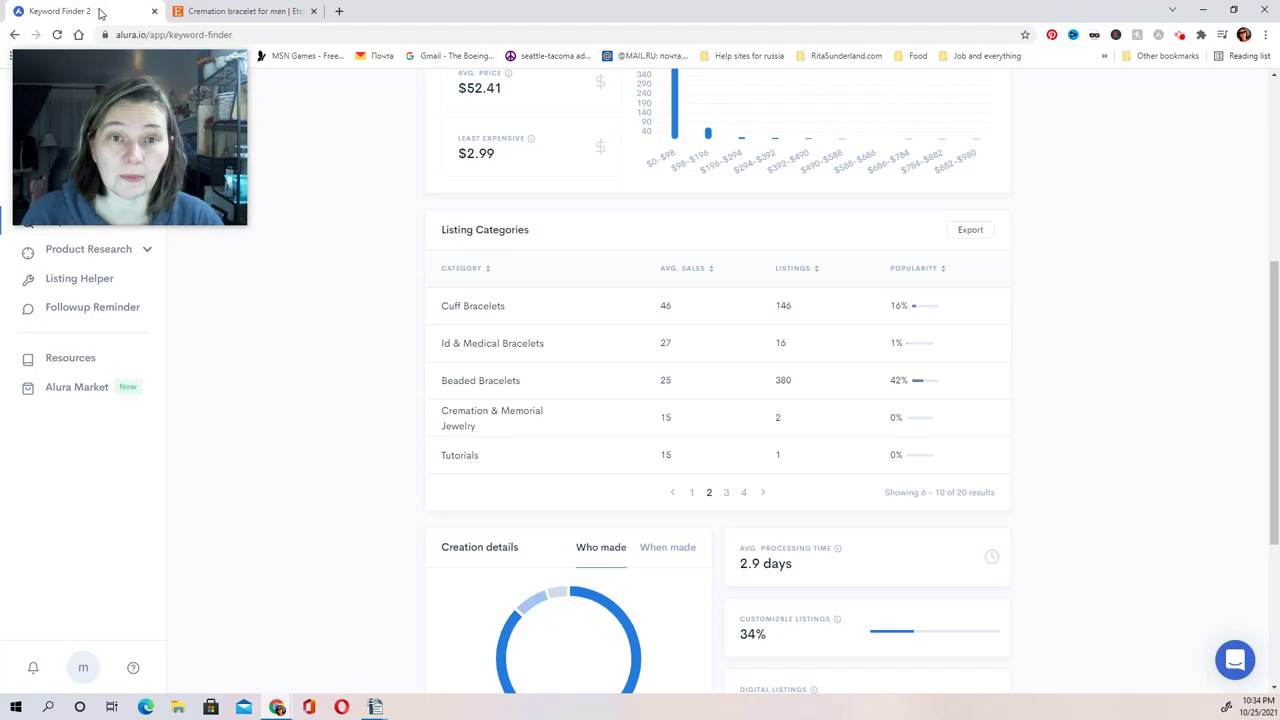
left_click(240, 10)
scroll(700, 400, "down", 5)
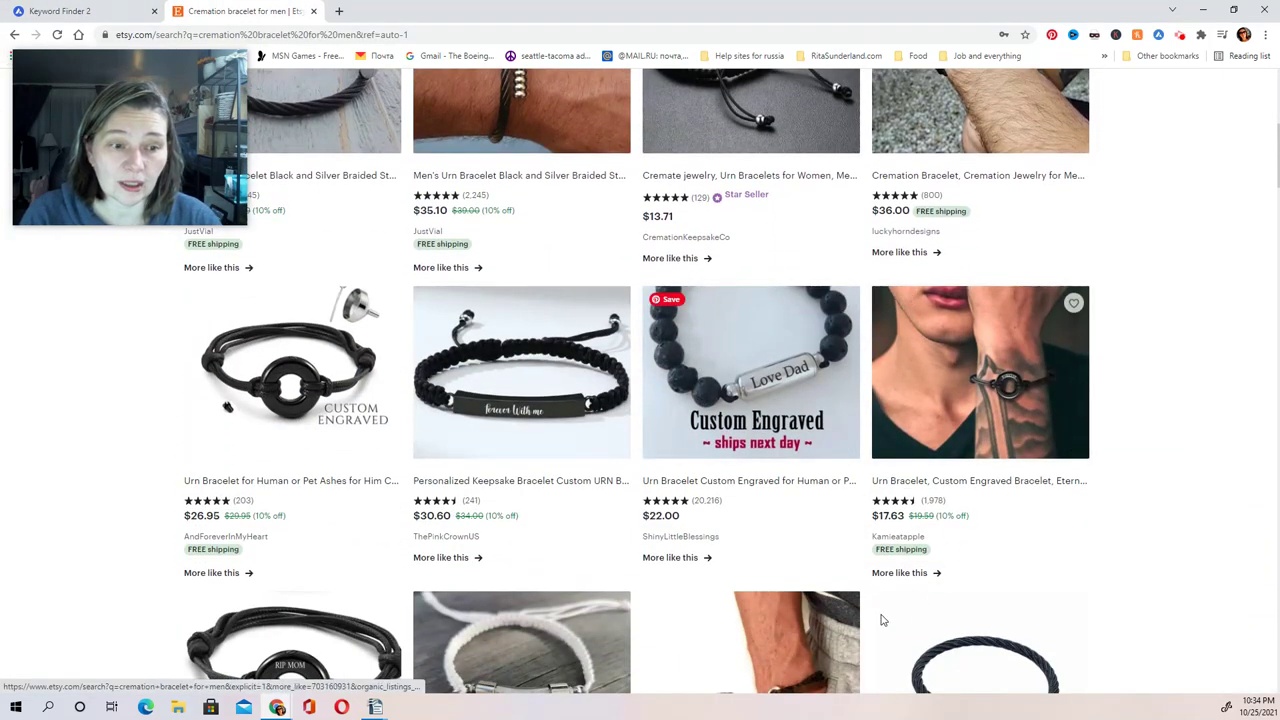
scroll(386, 414, "down", 3)
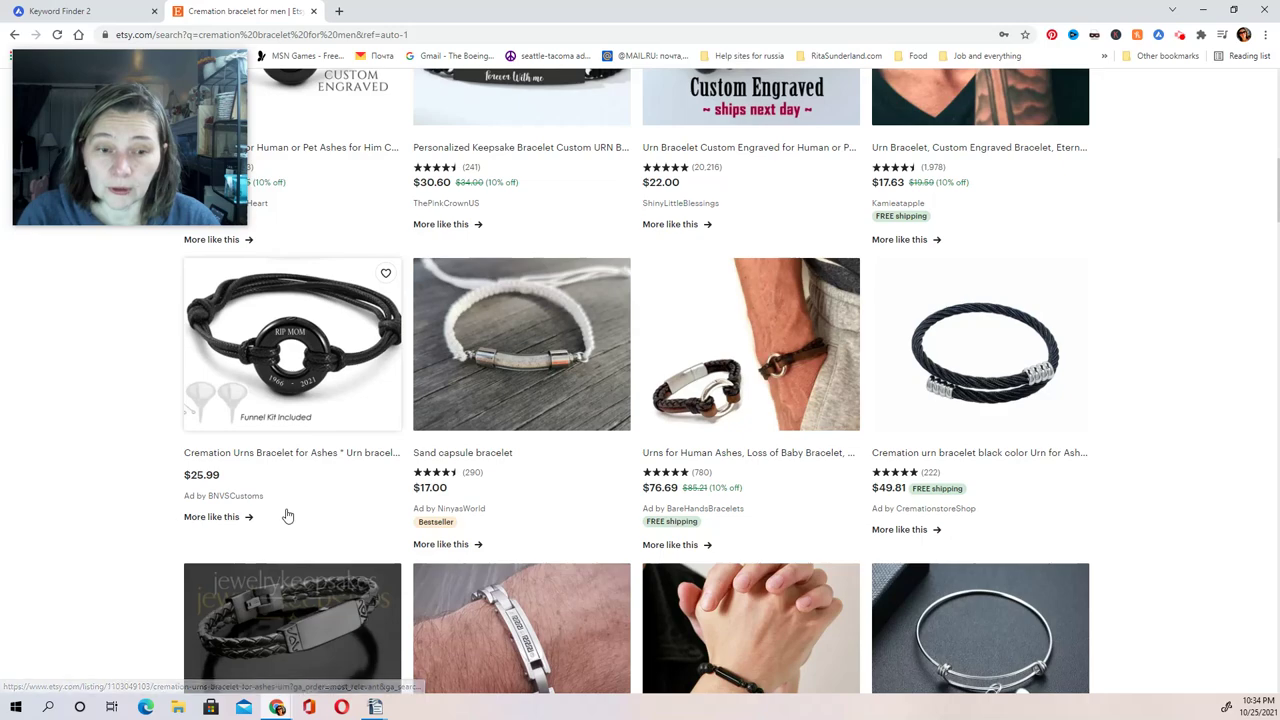
scroll(760, 398, "down", 4)
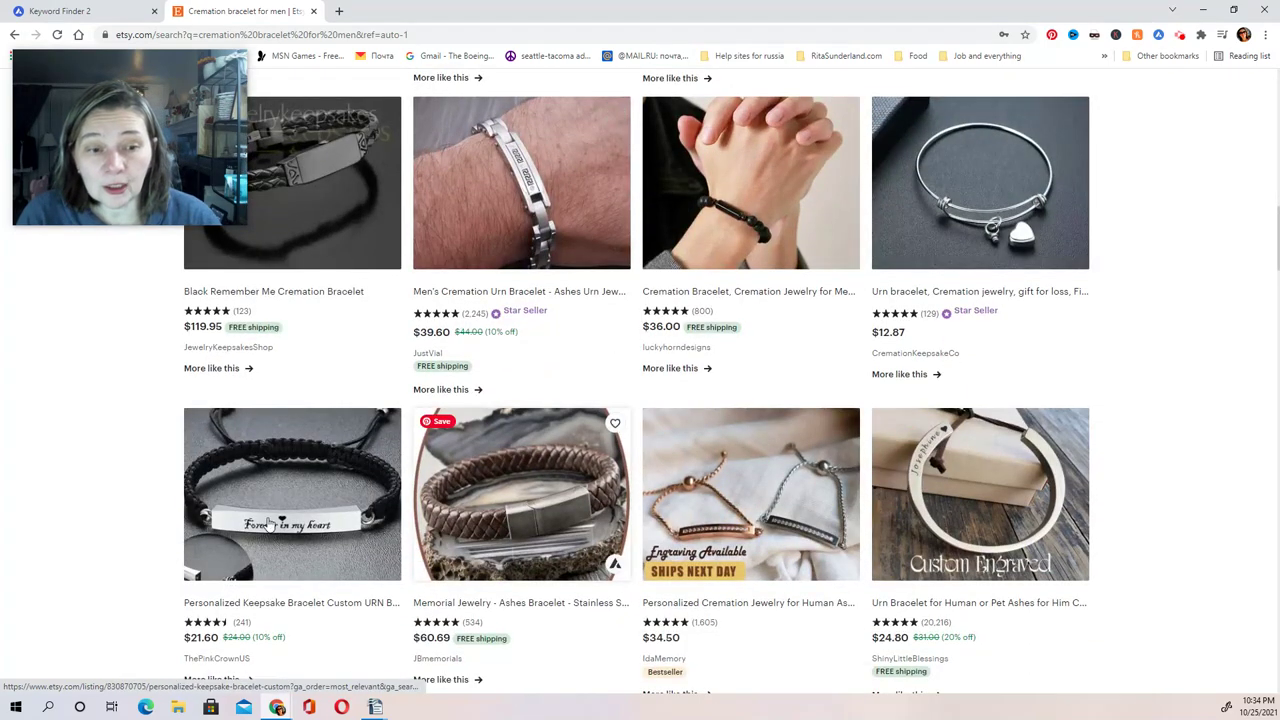
scroll(256, 516, "up", 1)
scroll(256, 516, "down", 5)
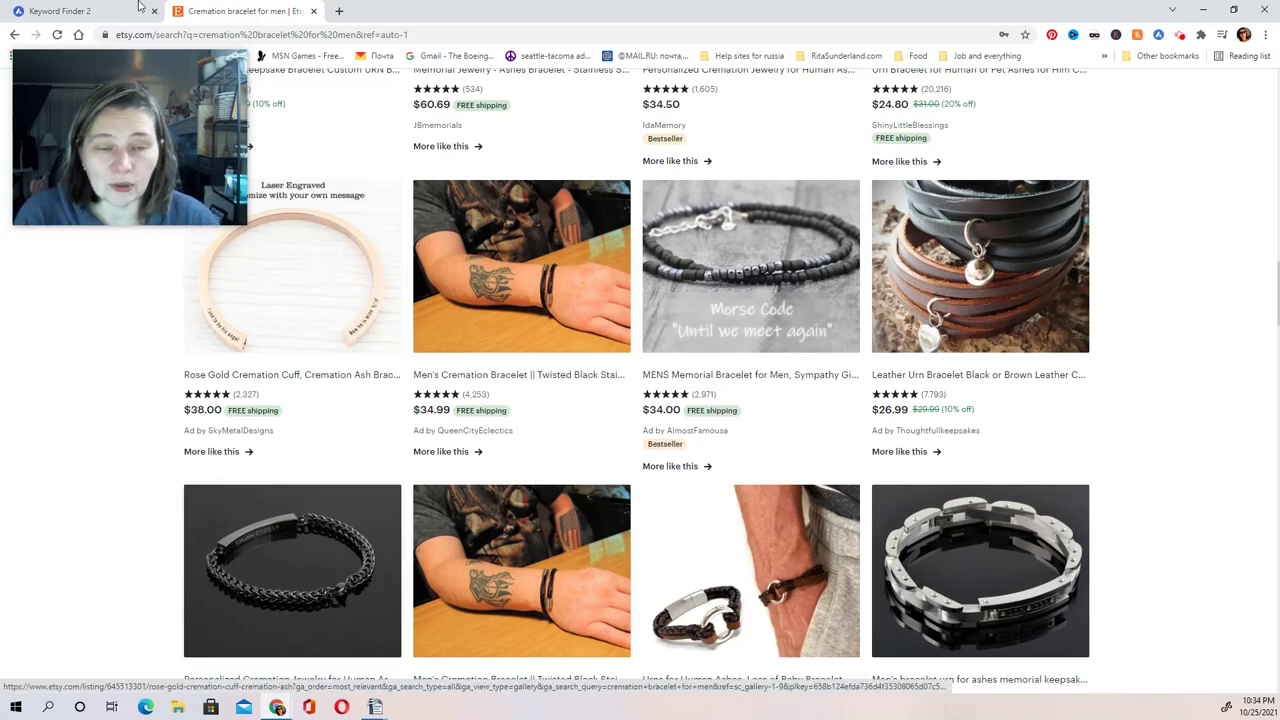
Review the first page of listing categories in Keyword Finder and search Etsy for "bangles bracelets for men".
left_click(110, 12)
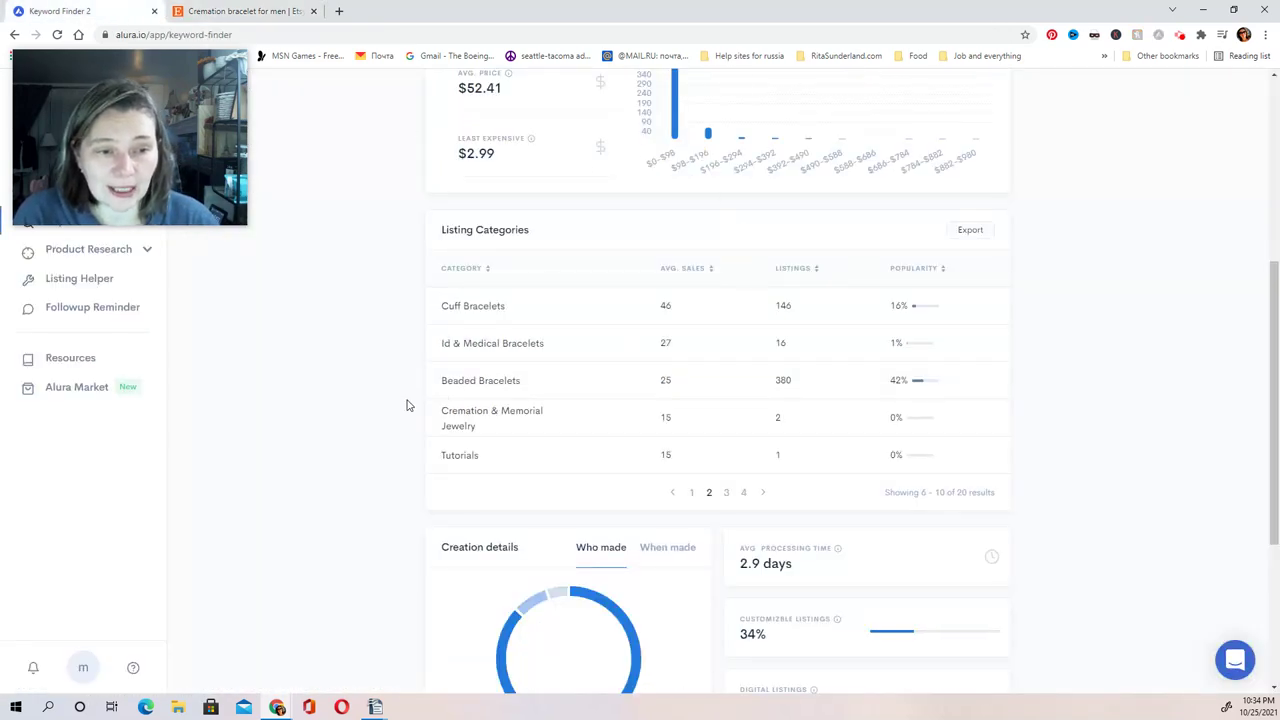
left_click(693, 494)
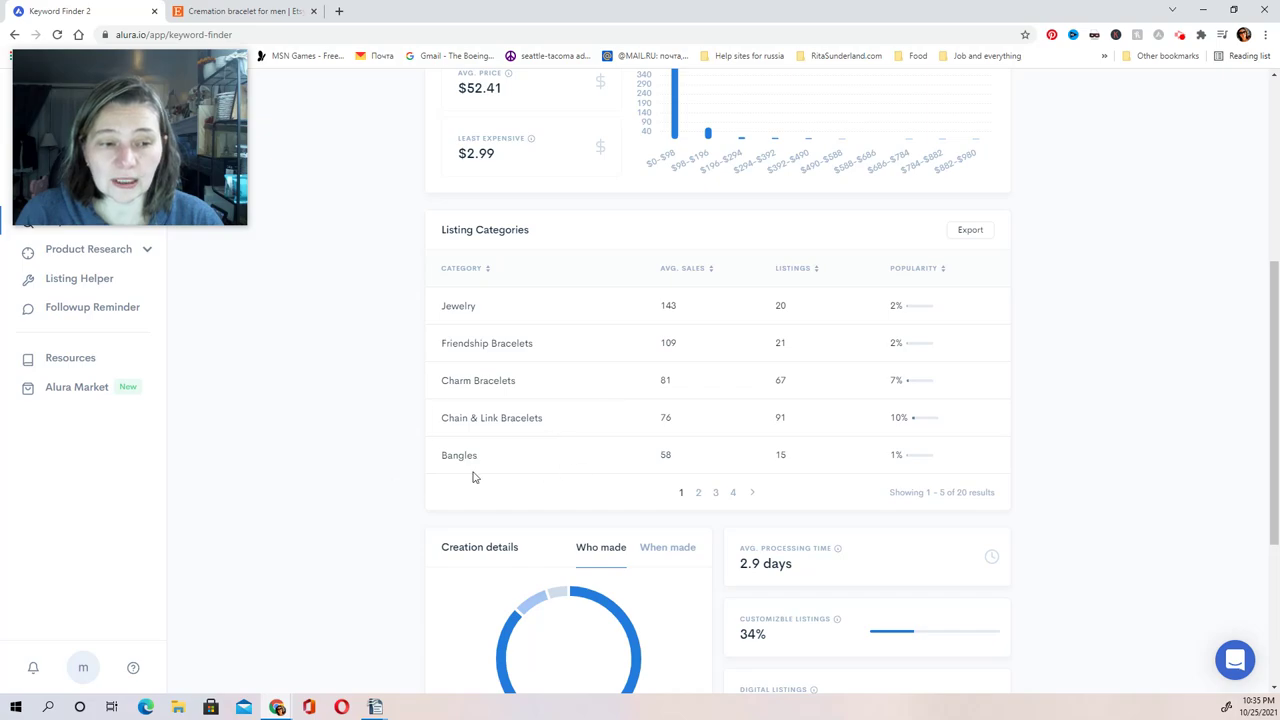
left_click(245, 11)
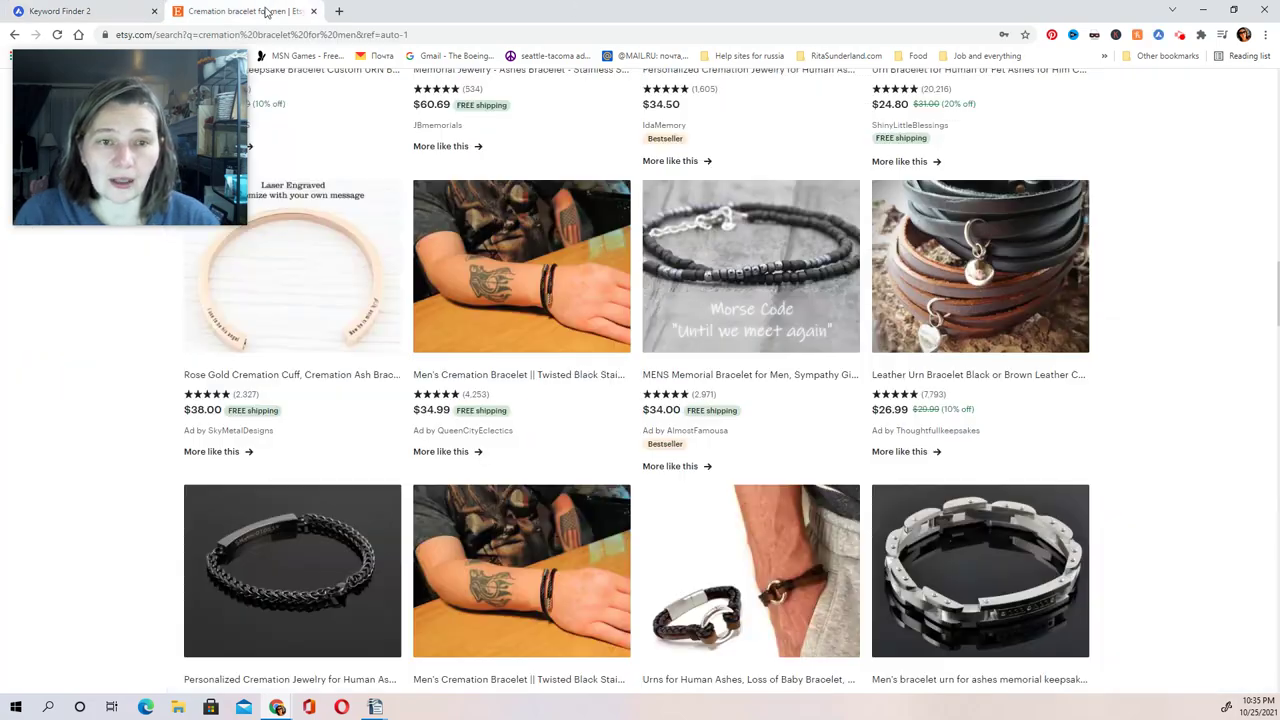
scroll(439, 182, "up", 15)
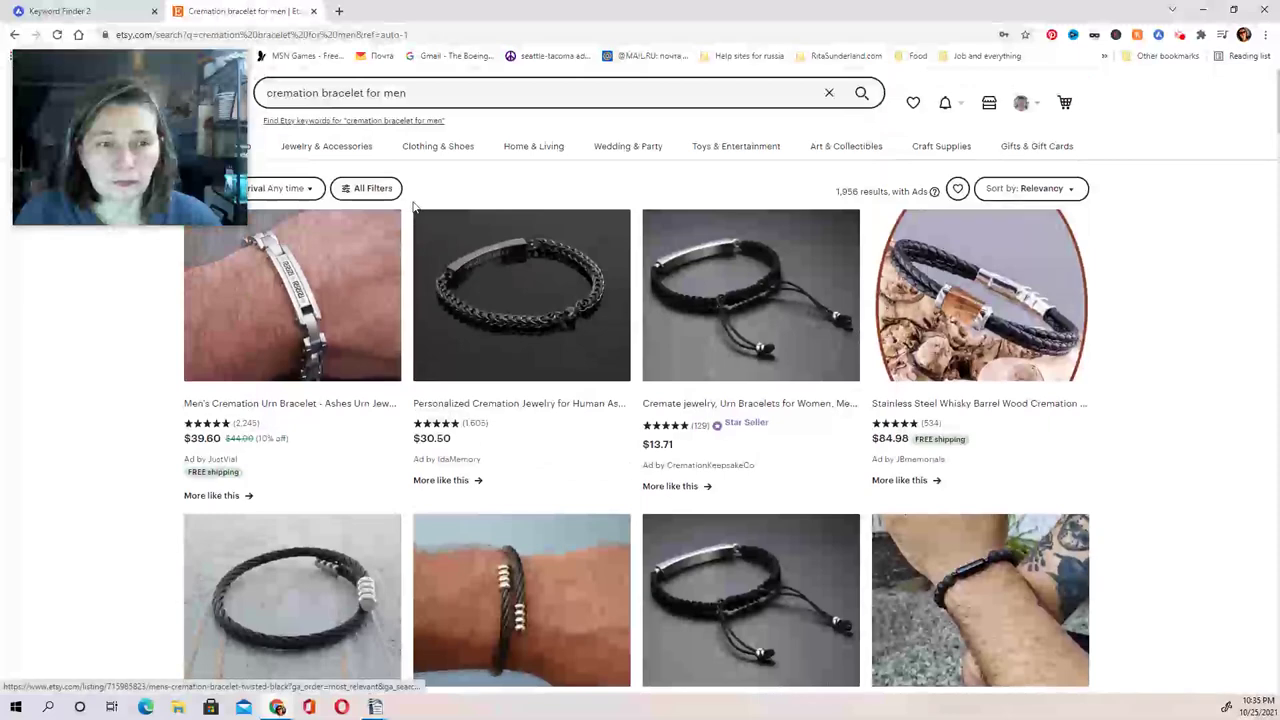
left_click(490, 95)
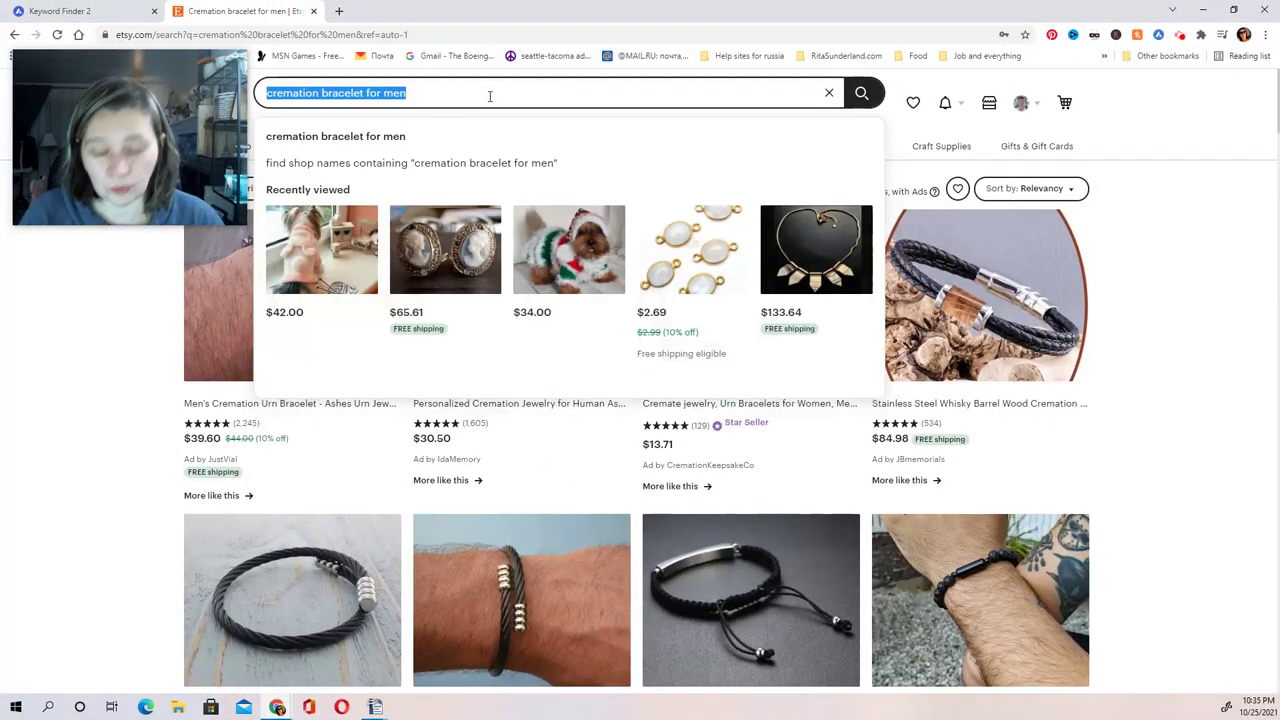
type("bang")
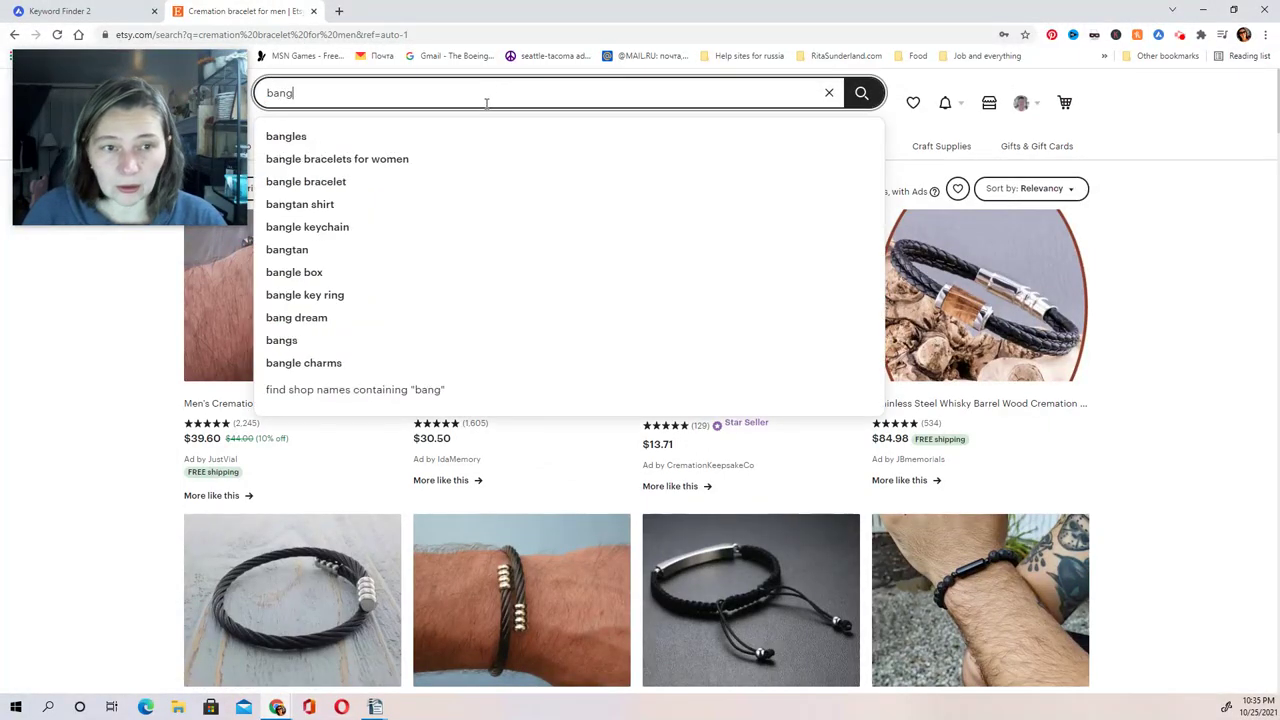
key("Down")
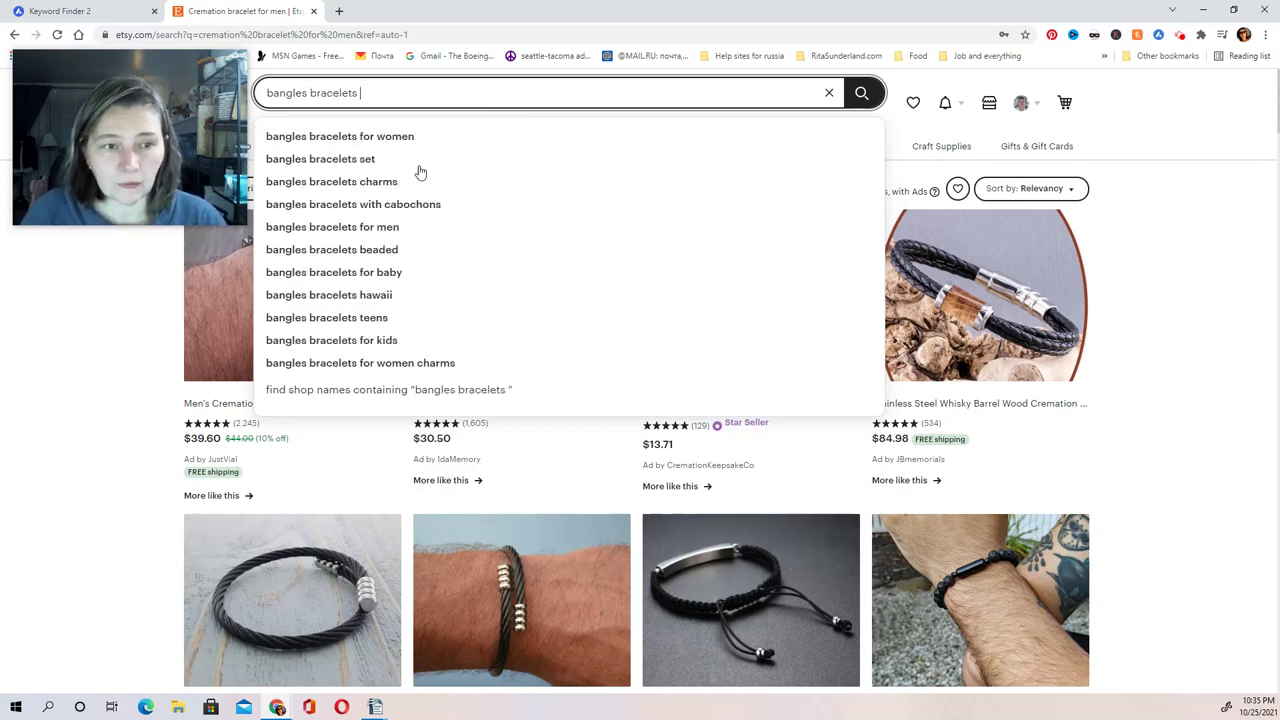
left_click(374, 229)
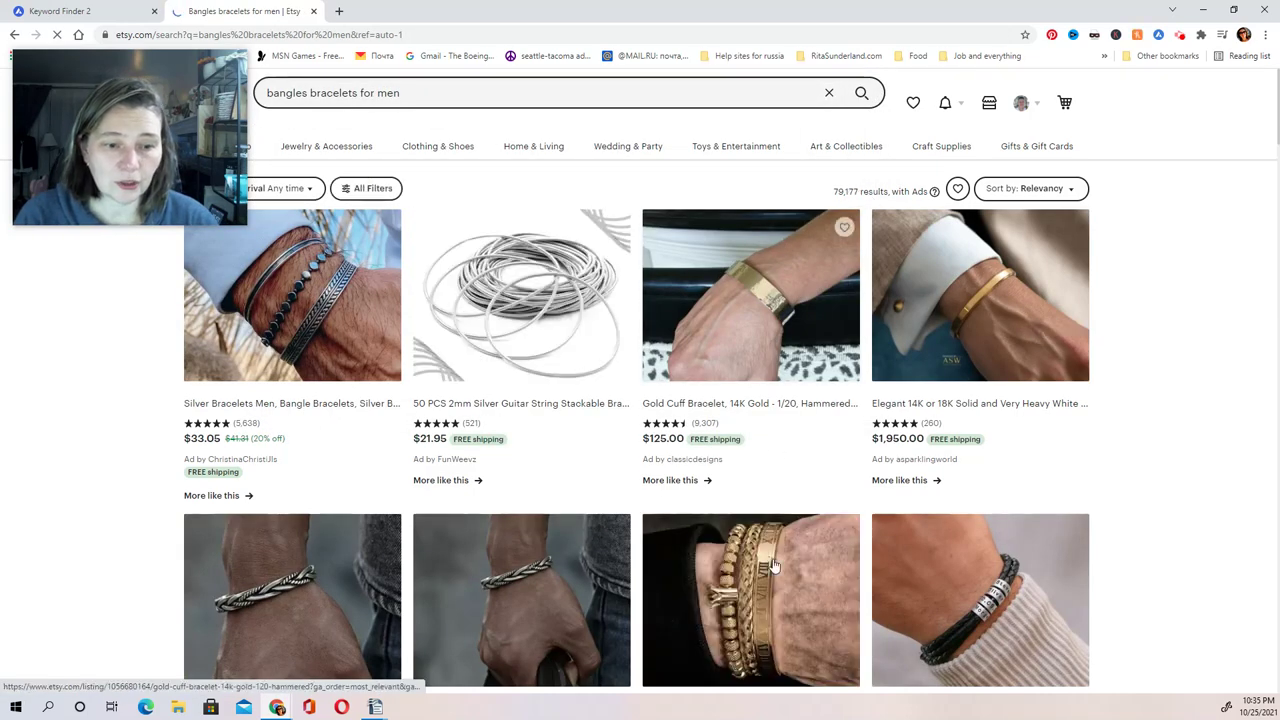
Browse the "bangles bracelets for men" listings on Etsy.
scroll(1120, 623, "down", 2)
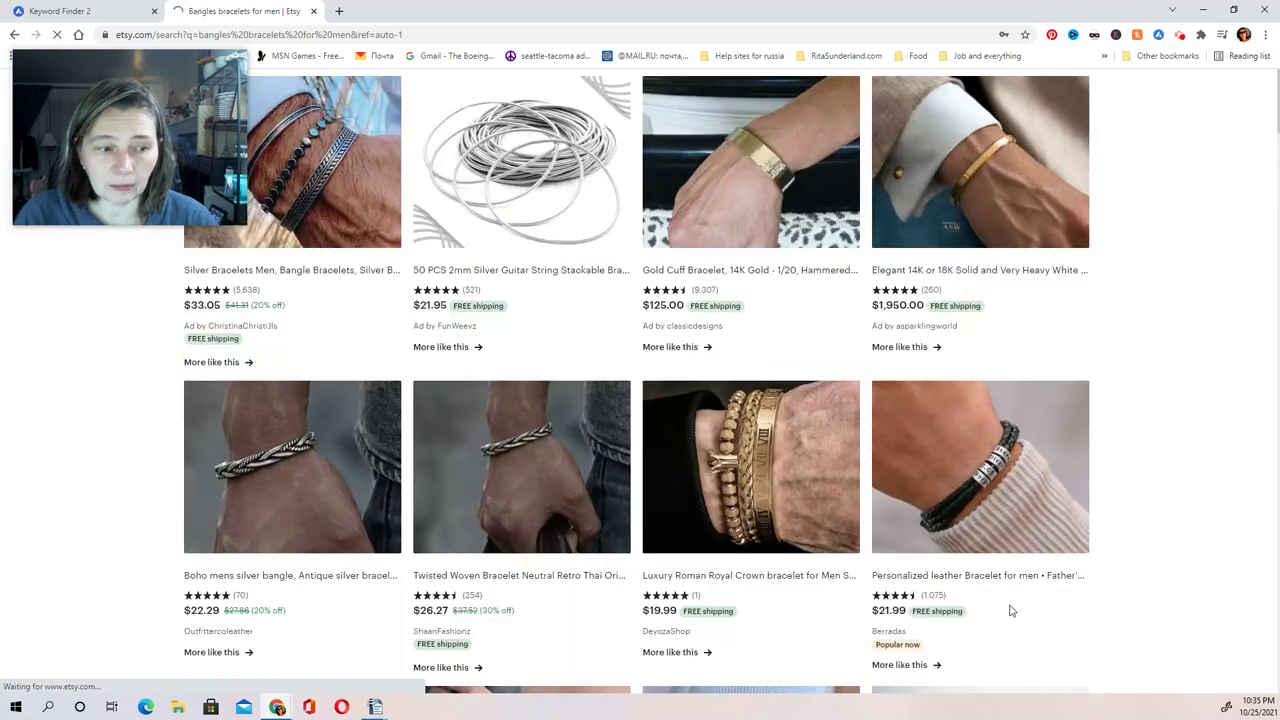
scroll(910, 457, "down", 6)
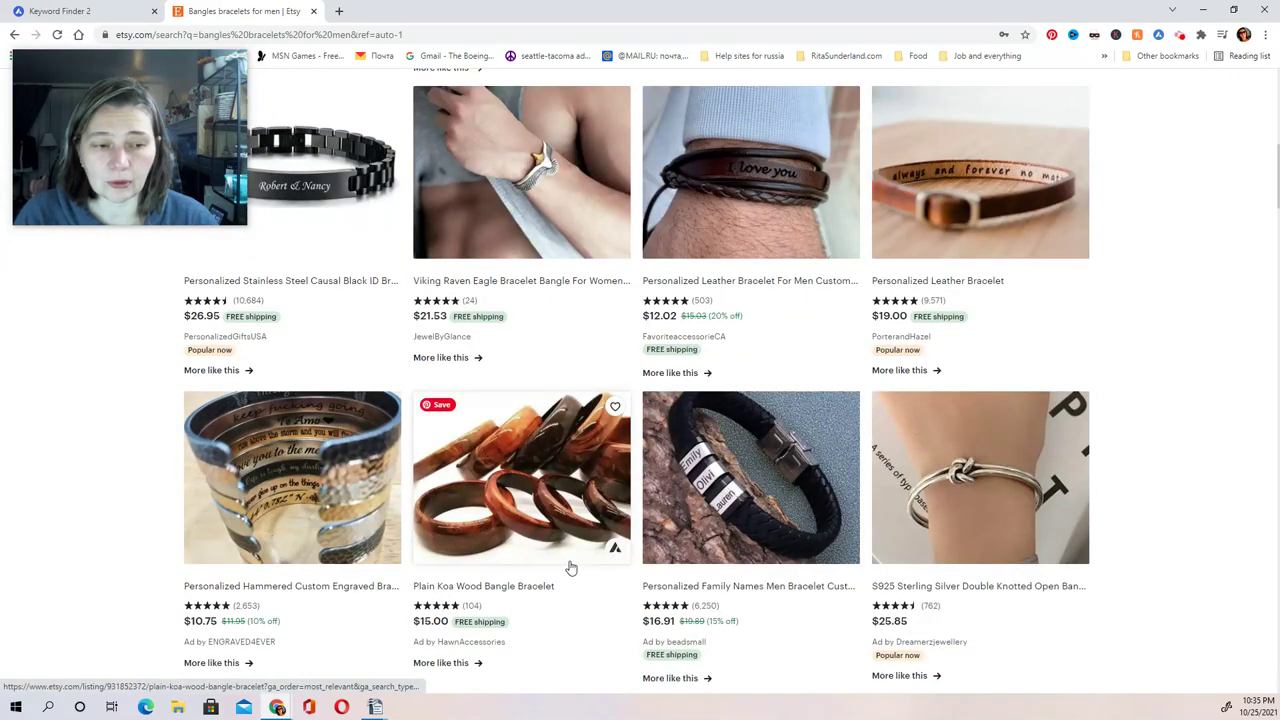
scroll(528, 474, "up", 8)
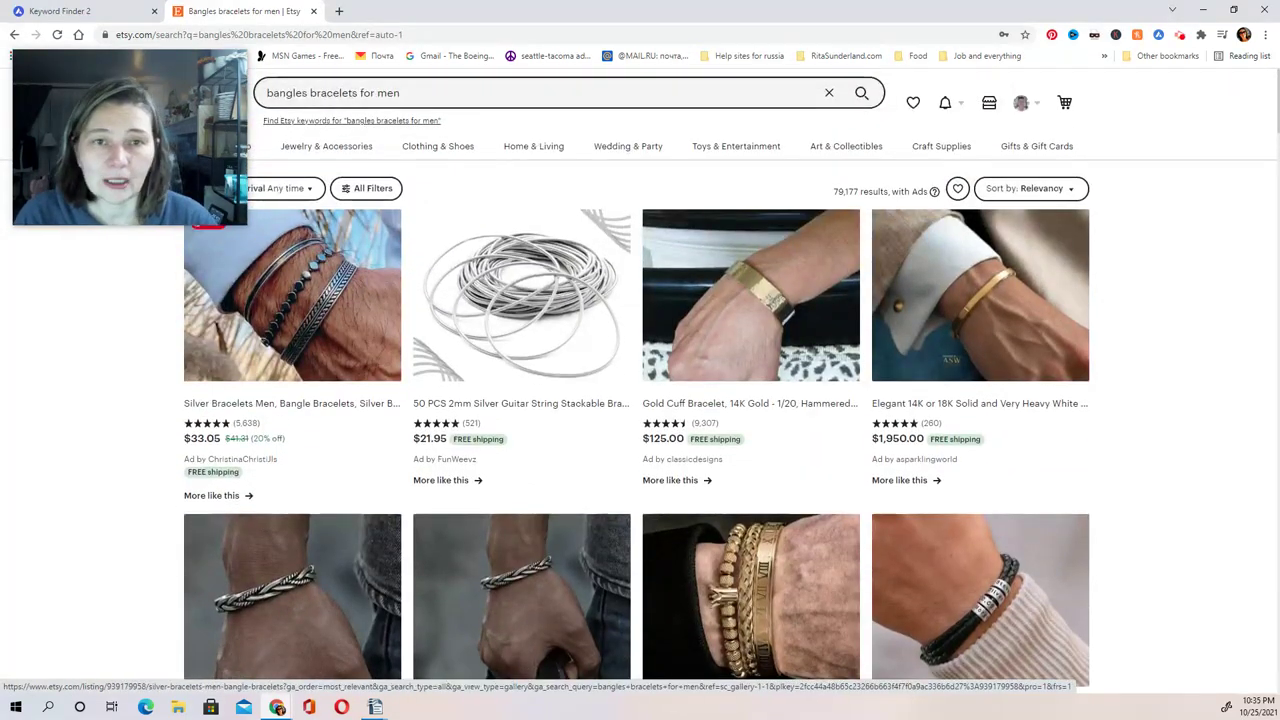
Switch to Keyword Finder and examine the product listings for "mens bracelet" with their prices and sales.
left_click(114, 16)
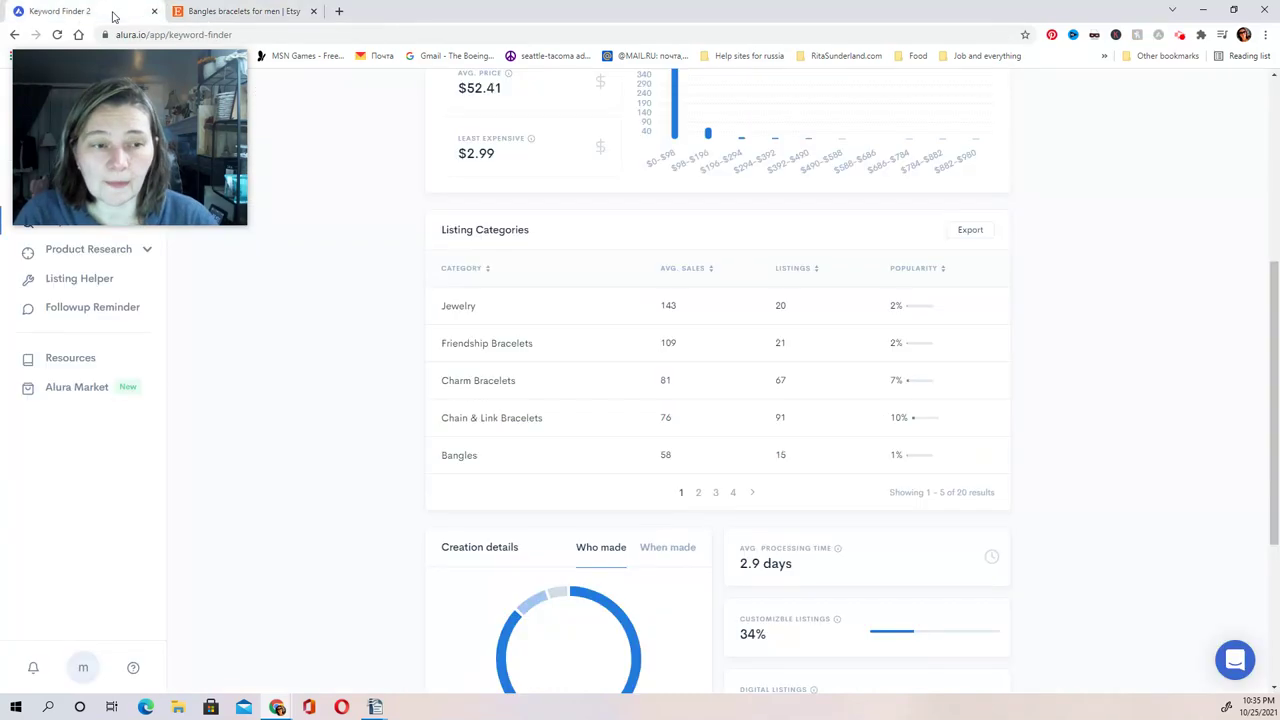
scroll(406, 551, "down", 3)
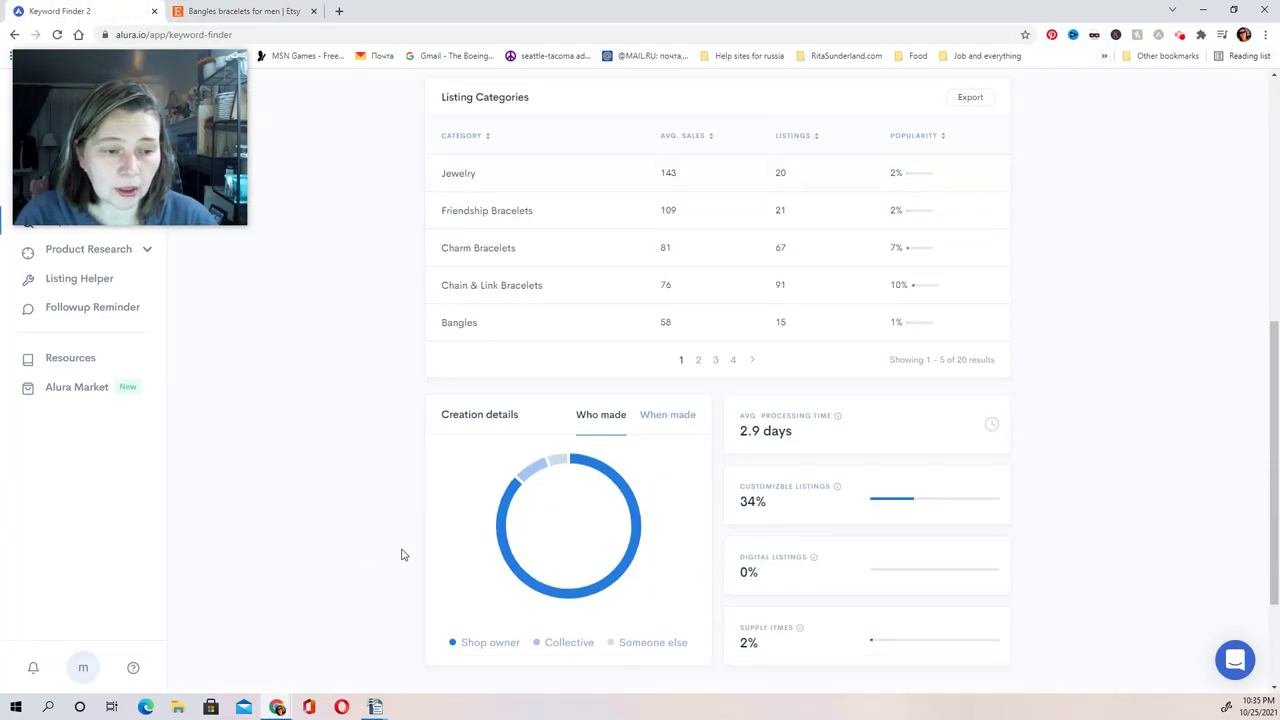
scroll(763, 397, "up", 10)
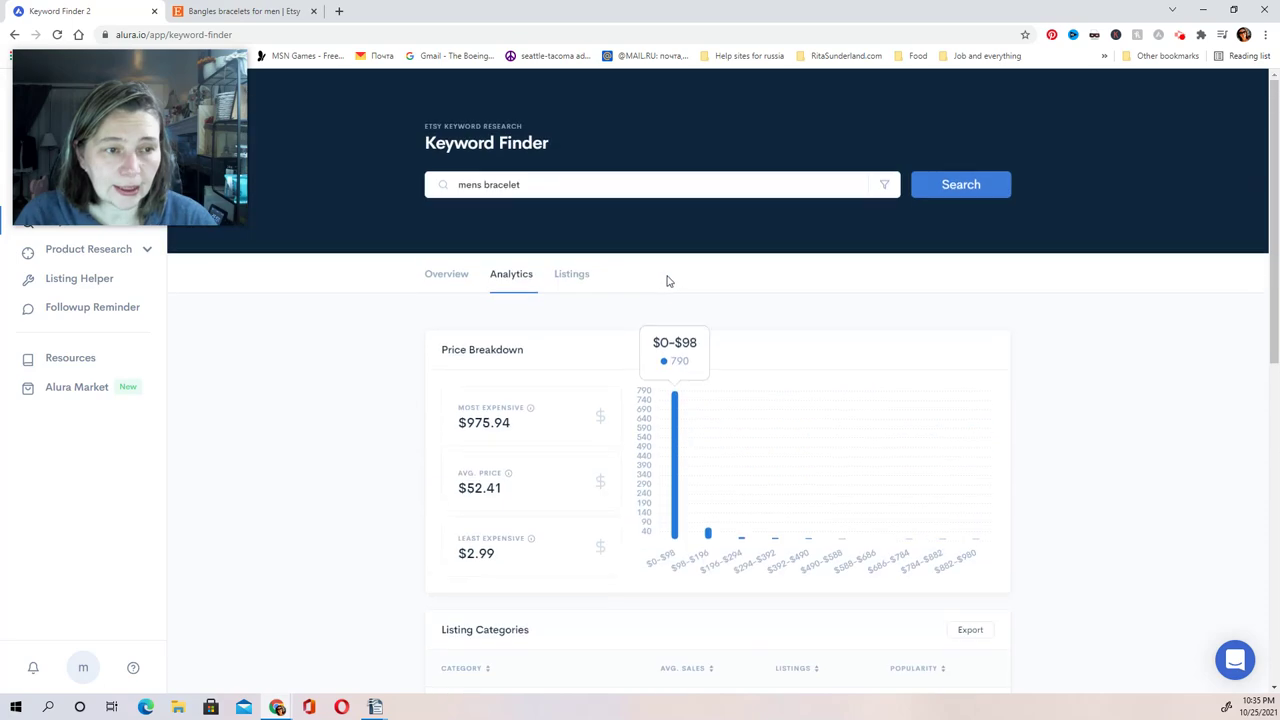
left_click(572, 275)
scroll(718, 453, "down", 4)
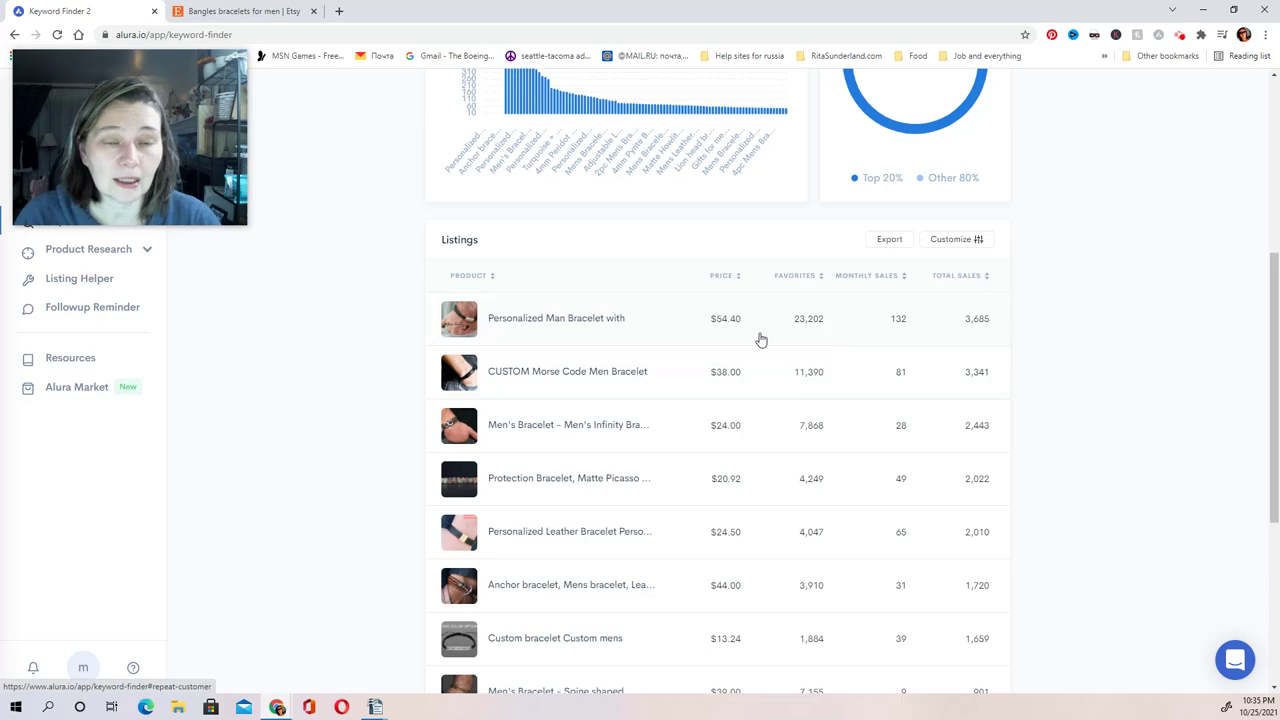
Switch to Etsy and search for "mens bracelet" in place of the previous search.
left_click(240, 11)
double_click(428, 92)
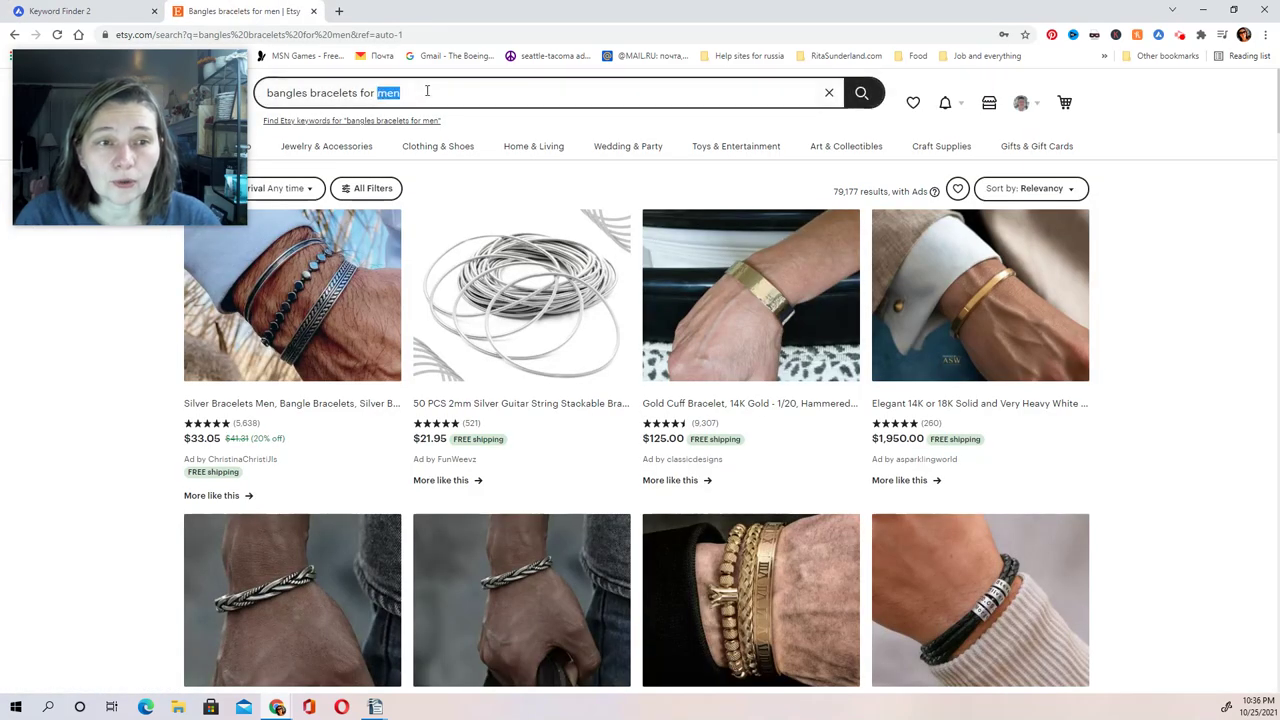
key("ctrl+a")
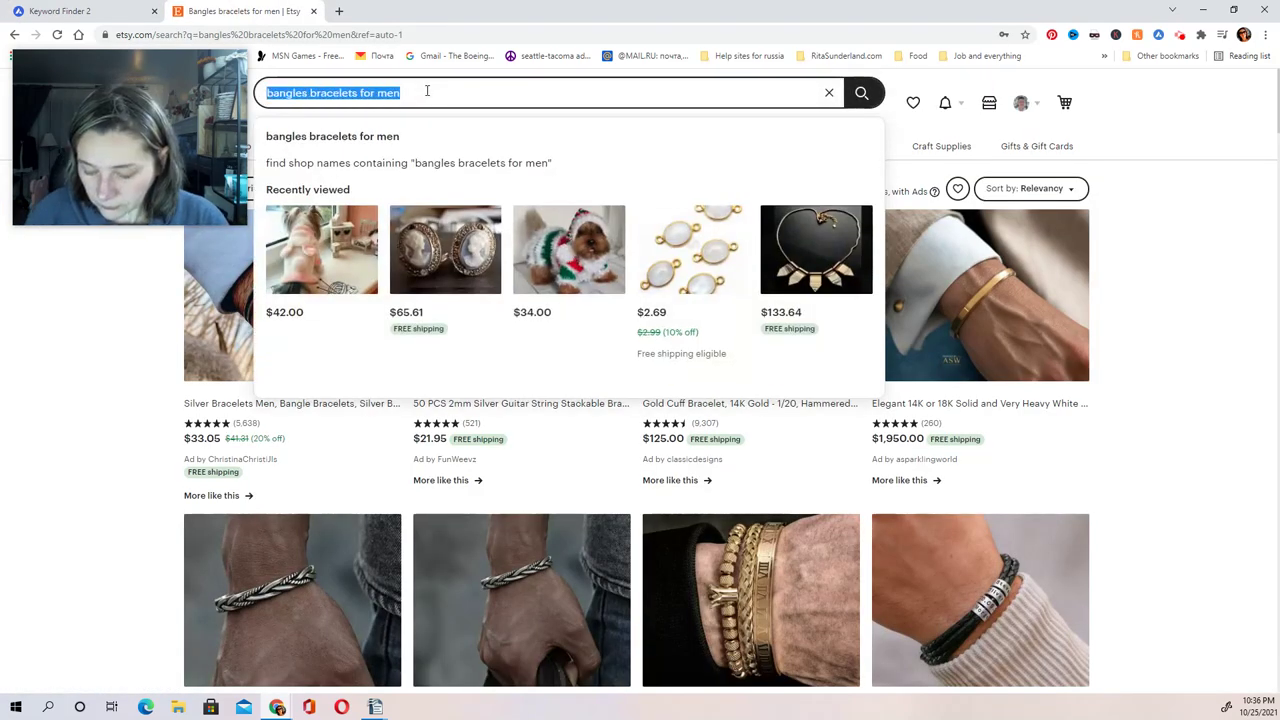
type("men")
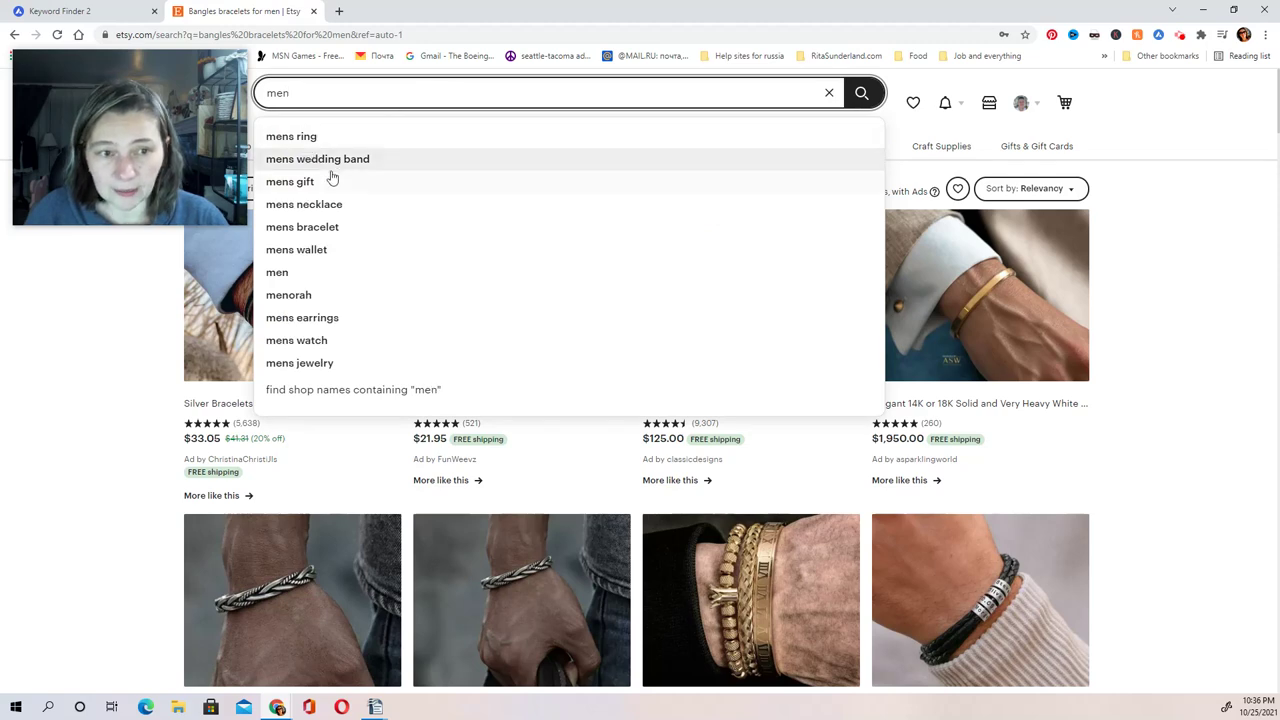
left_click(345, 228)
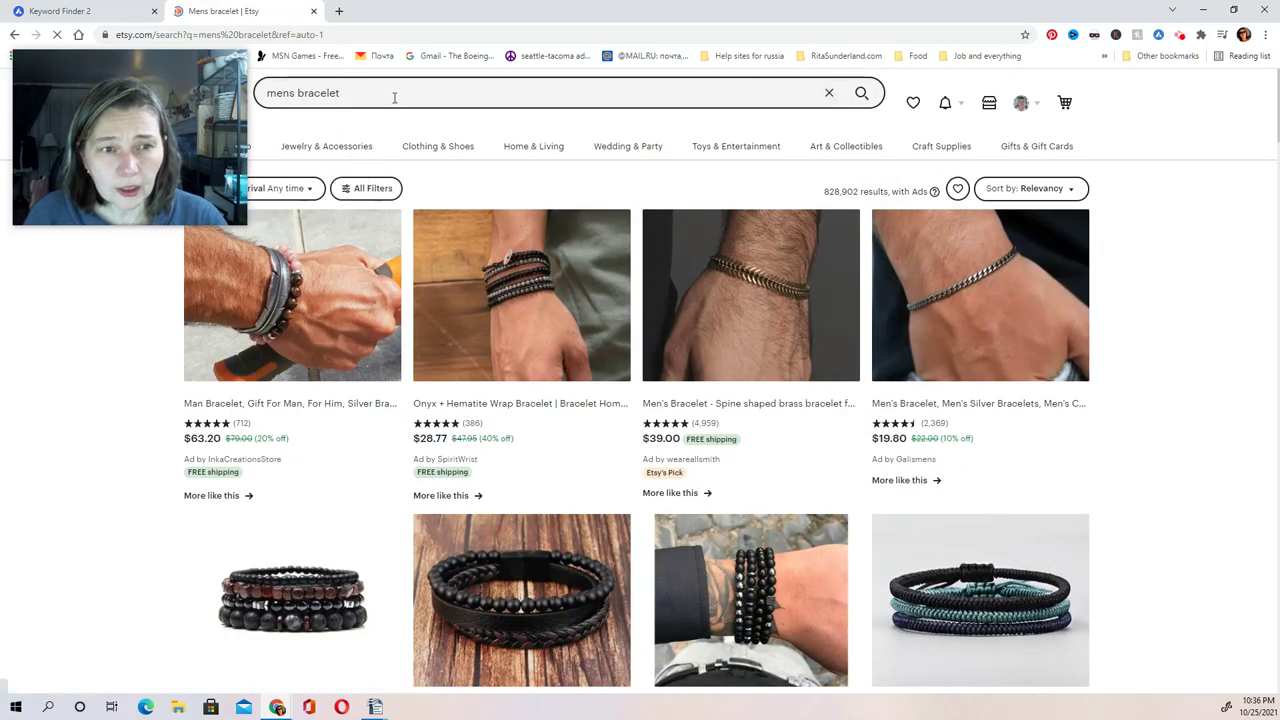
Narrow the Etsy search to "mens bracelet personalized" and browse the resulting listings.
left_click(394, 97)
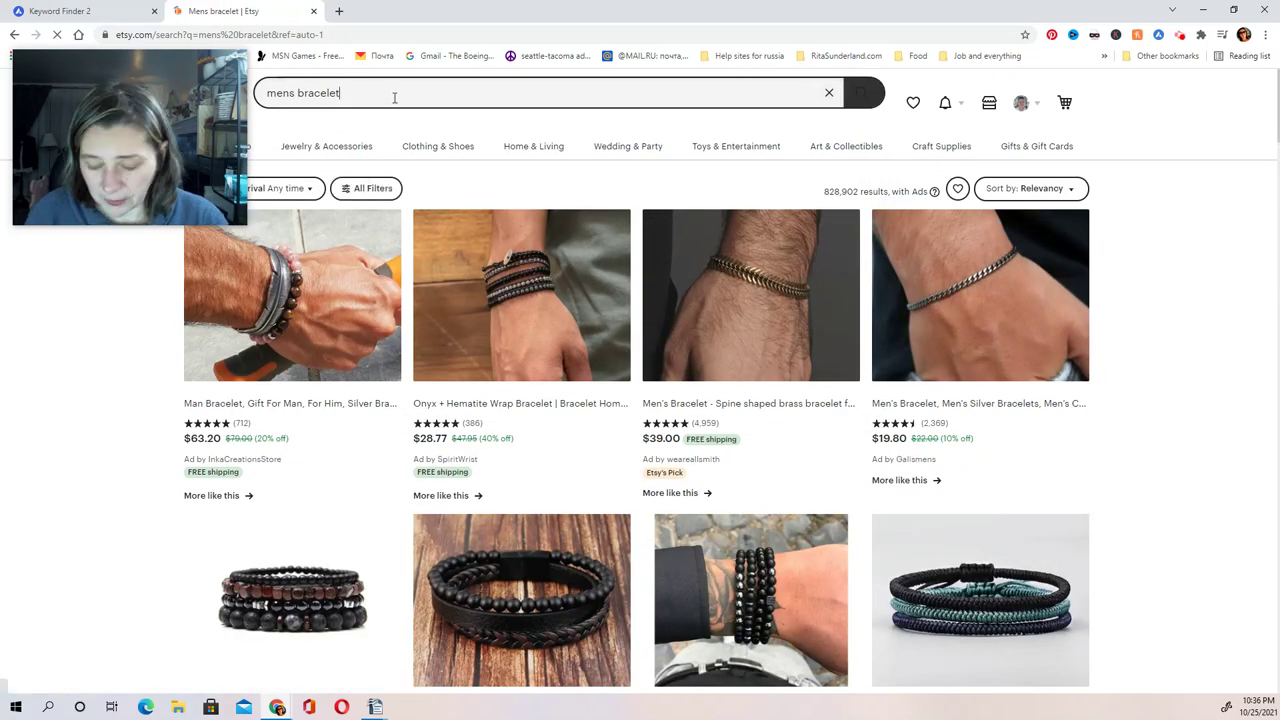
type("per")
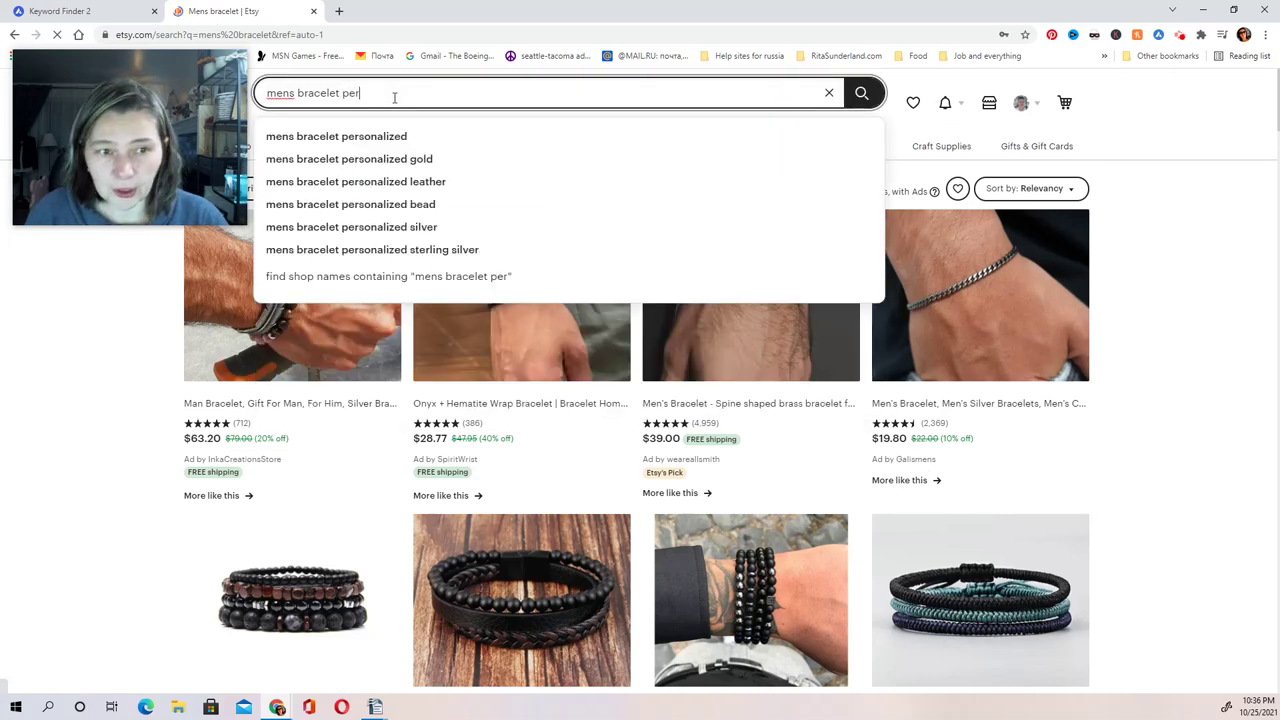
left_click(381, 138)
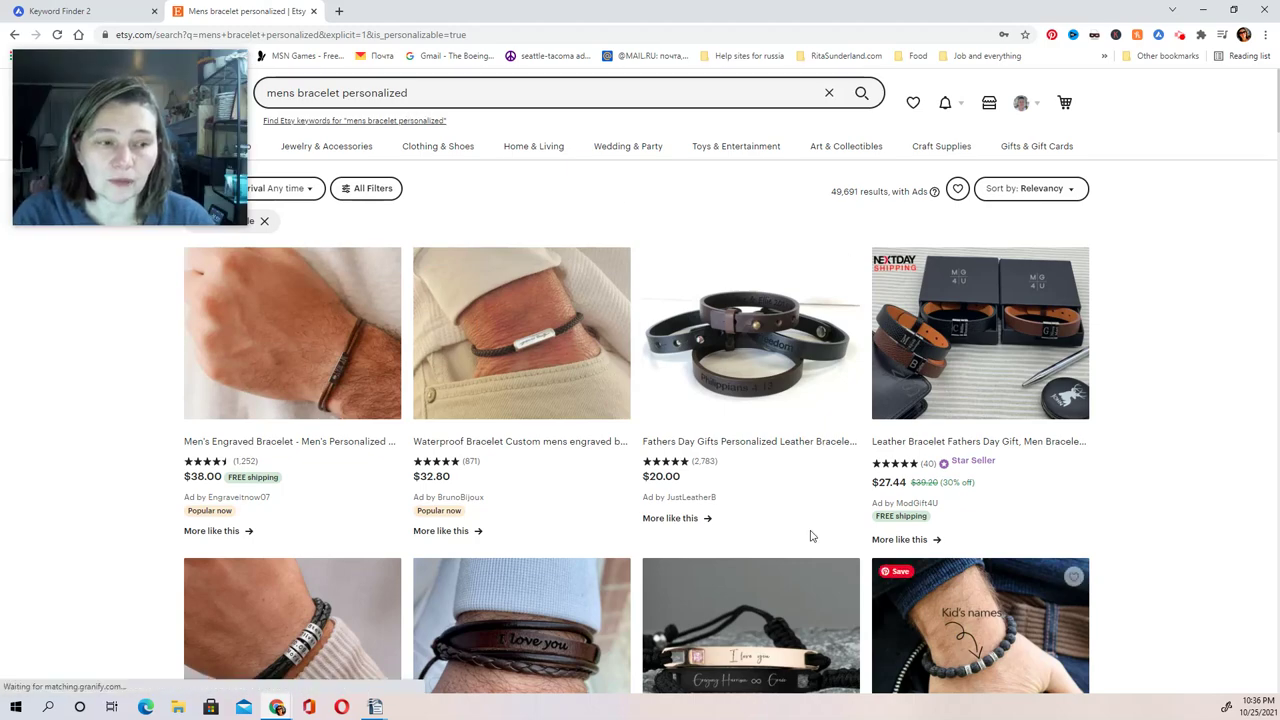
scroll(1085, 405, "down", 10)
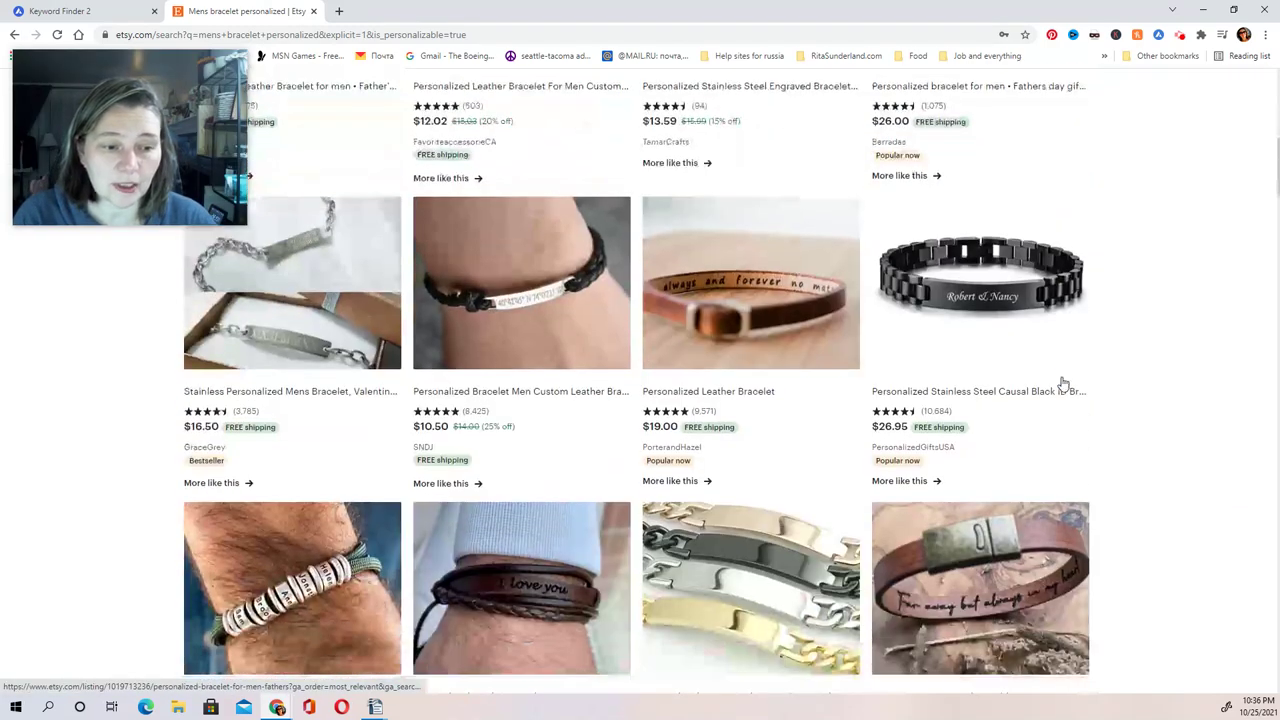
scroll(1059, 384, "down", 15)
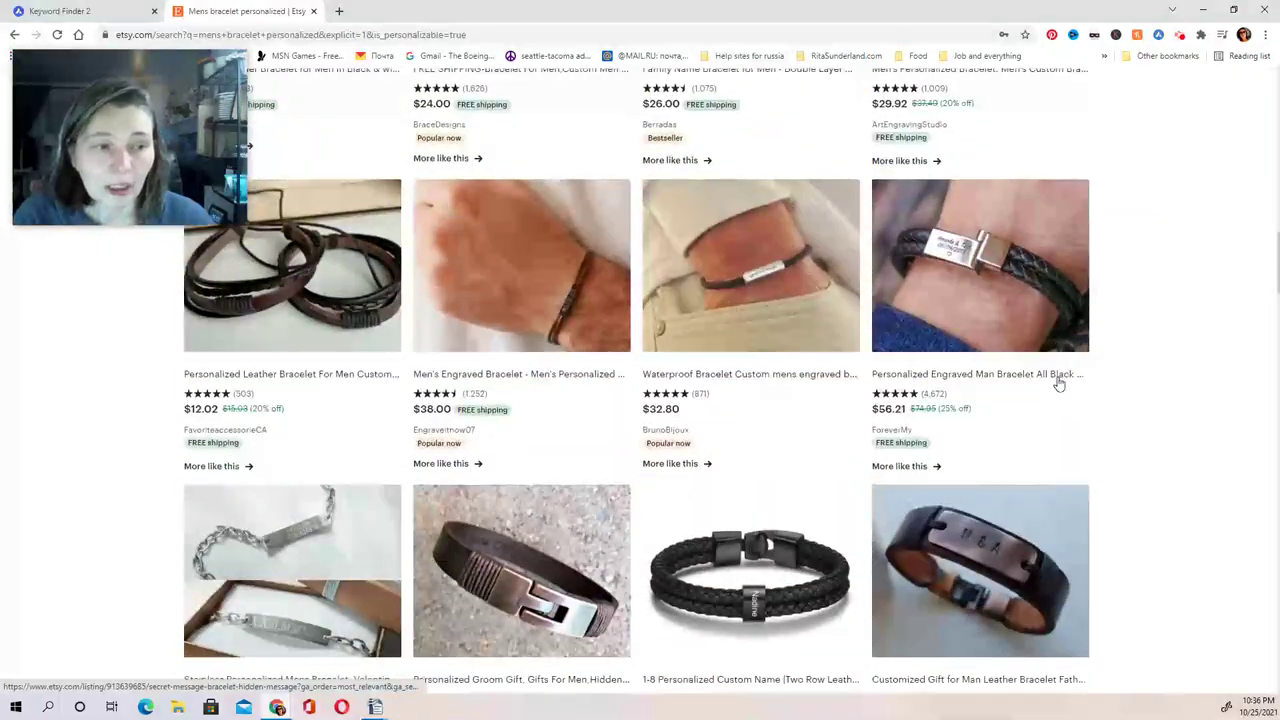
scroll(1059, 387, "down", 10)
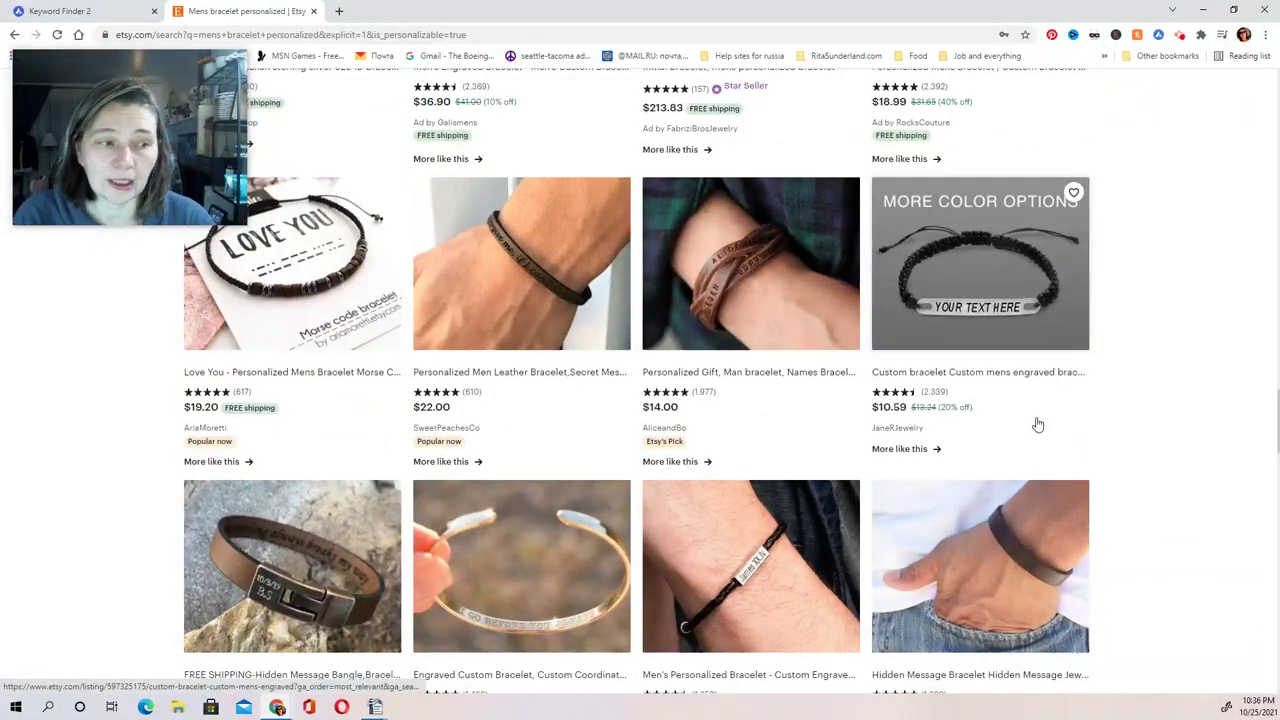
scroll(410, 420, "up", 5)
scroll(410, 420, "up", 8)
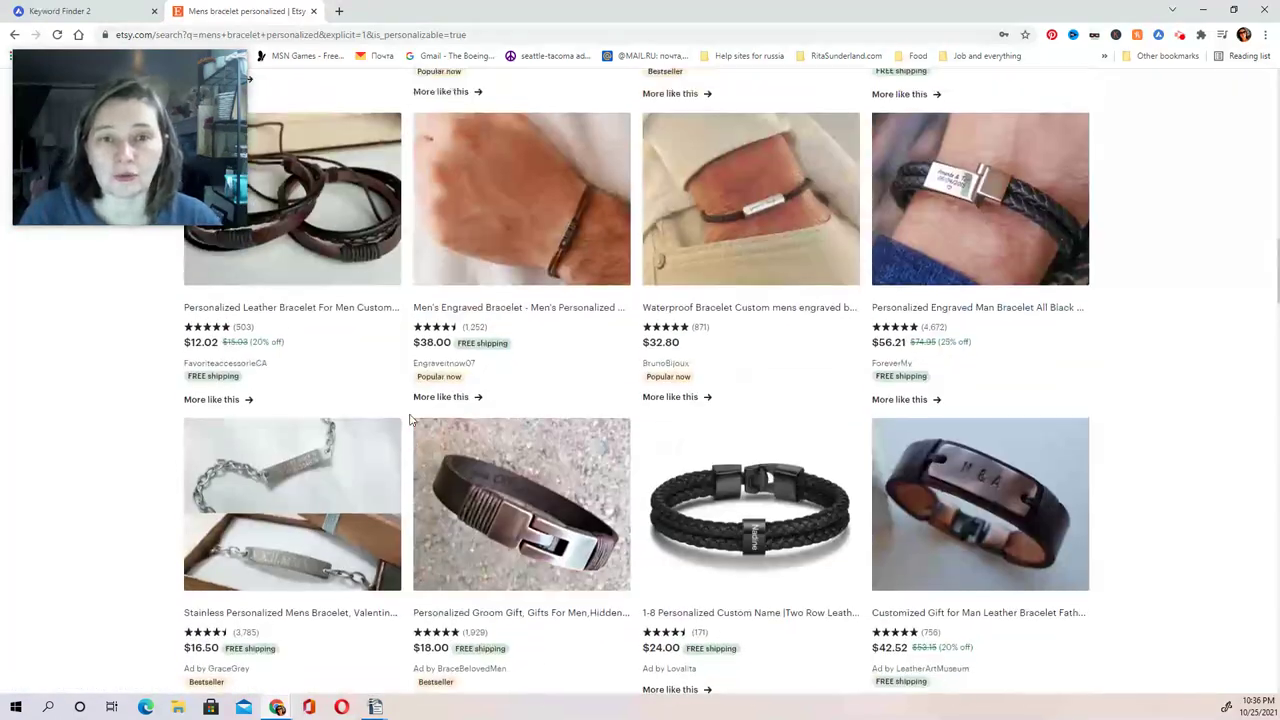
Return to the Keyword Finder overview for "mens bracelet", expand the similar keywords and sort them by competition, lowest first.
left_click(110, 11)
scroll(620, 250, "up", 5)
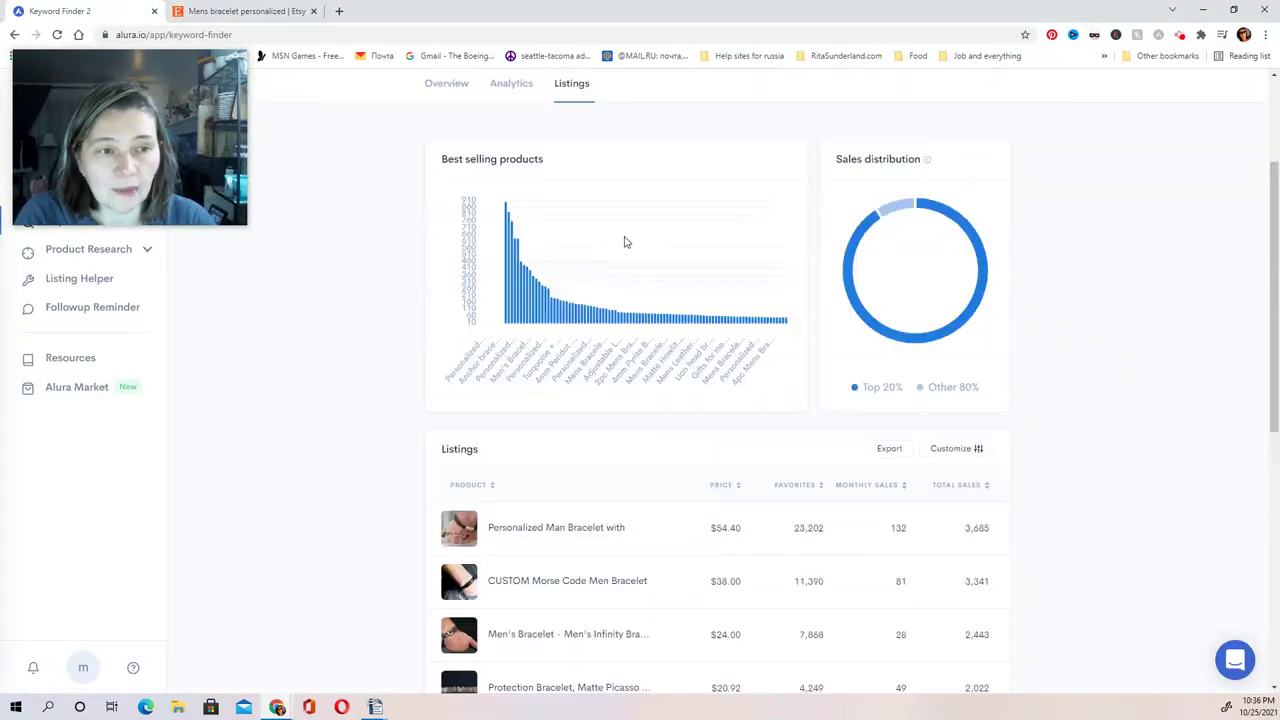
left_click(447, 276)
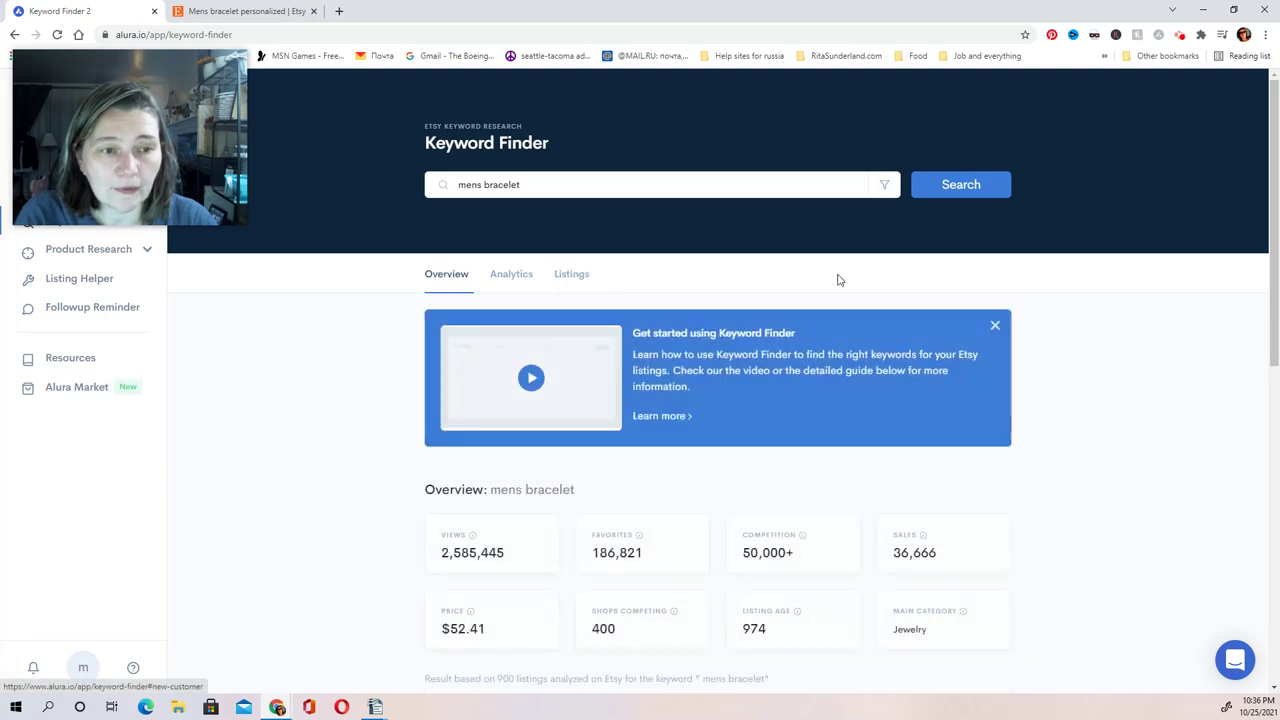
scroll(860, 330, "down", 3)
scroll(881, 364, "down", 4)
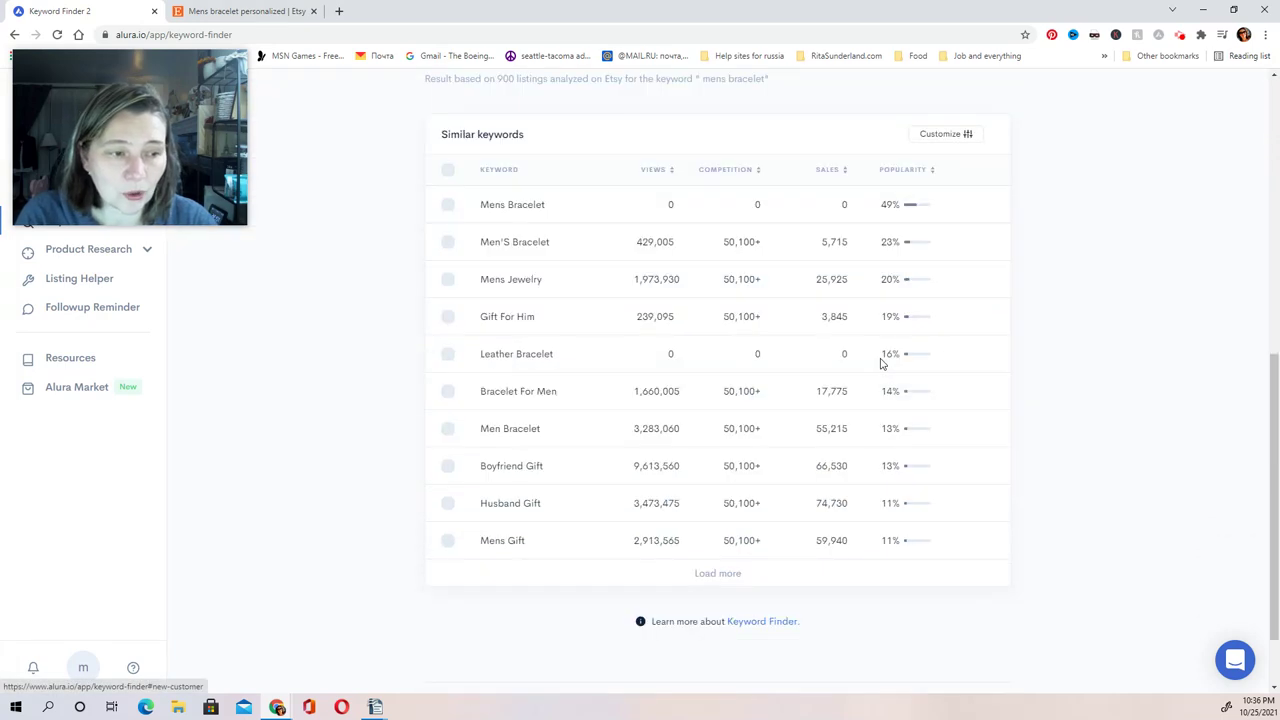
left_click(726, 577)
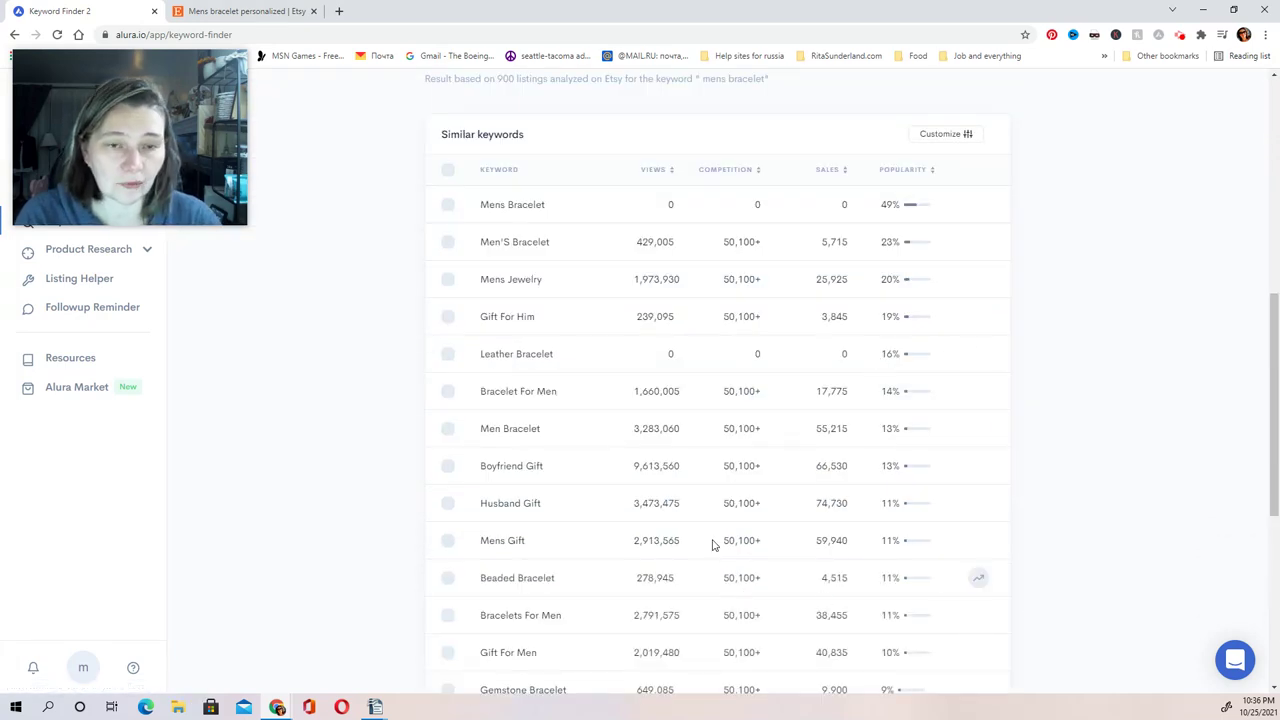
left_click(722, 170)
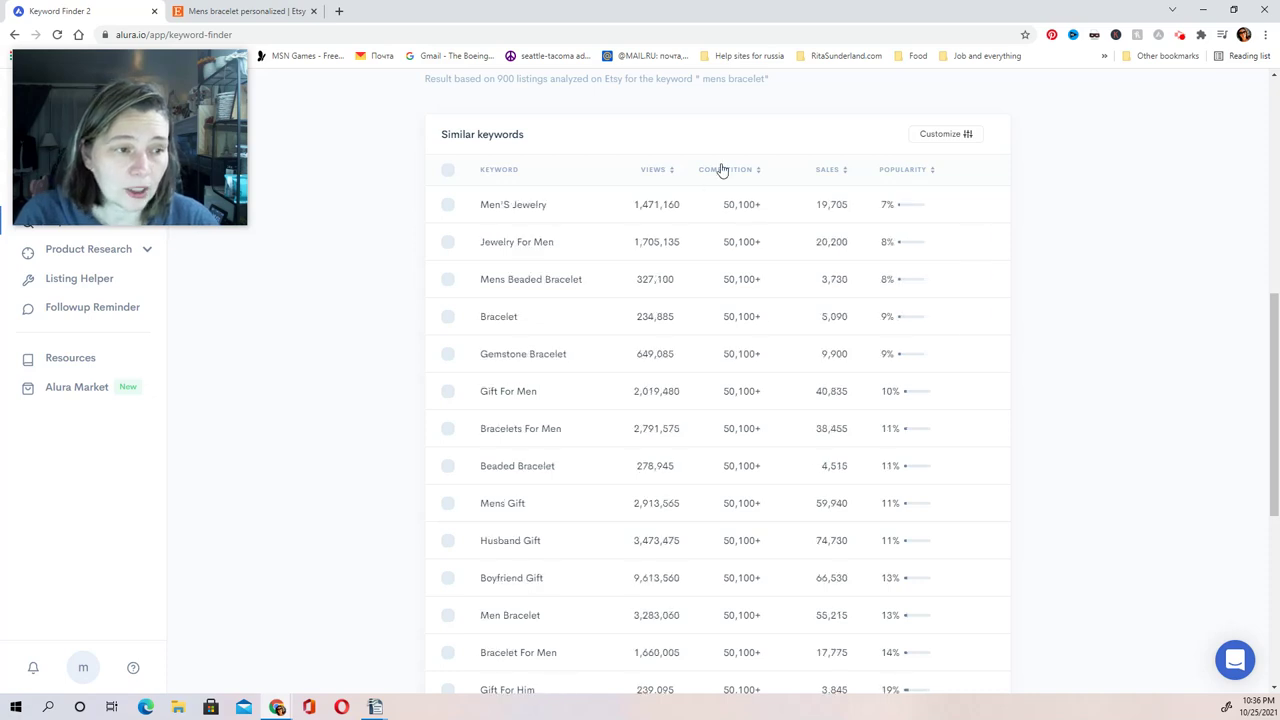
left_click(722, 170)
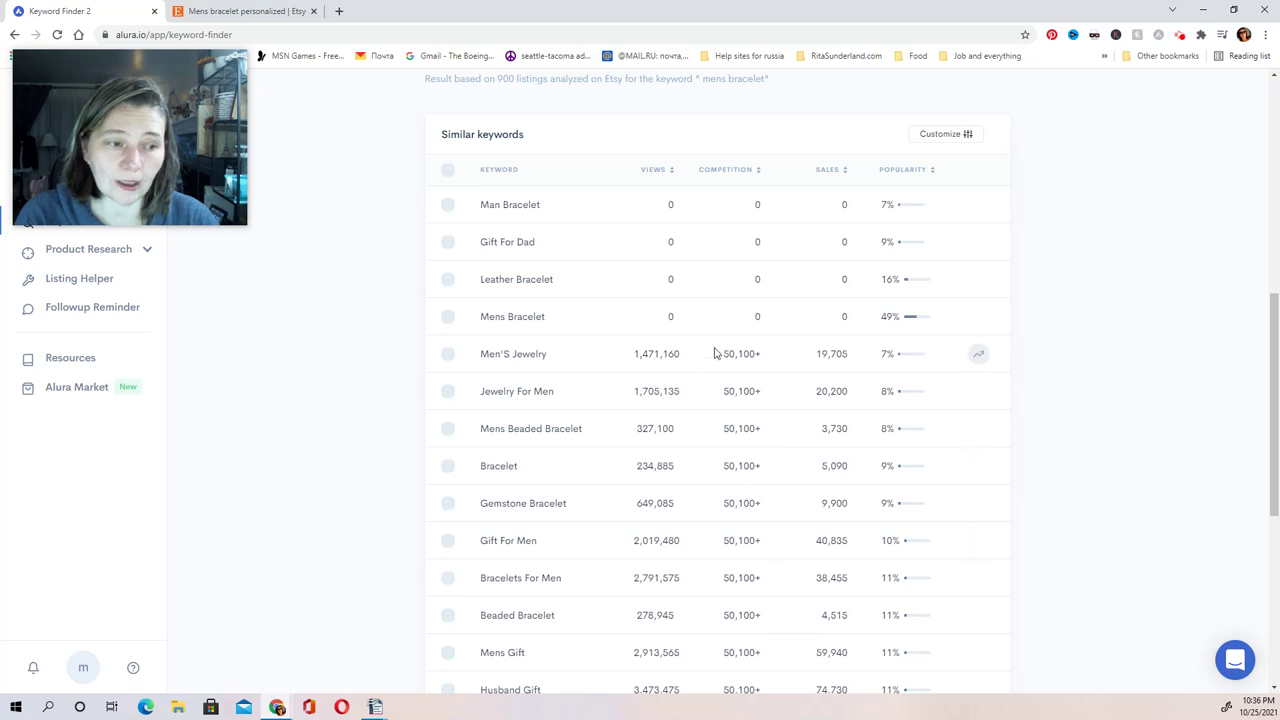
Run a new Keyword Finder search for "collection toy".
scroll(560, 300, "up", 5)
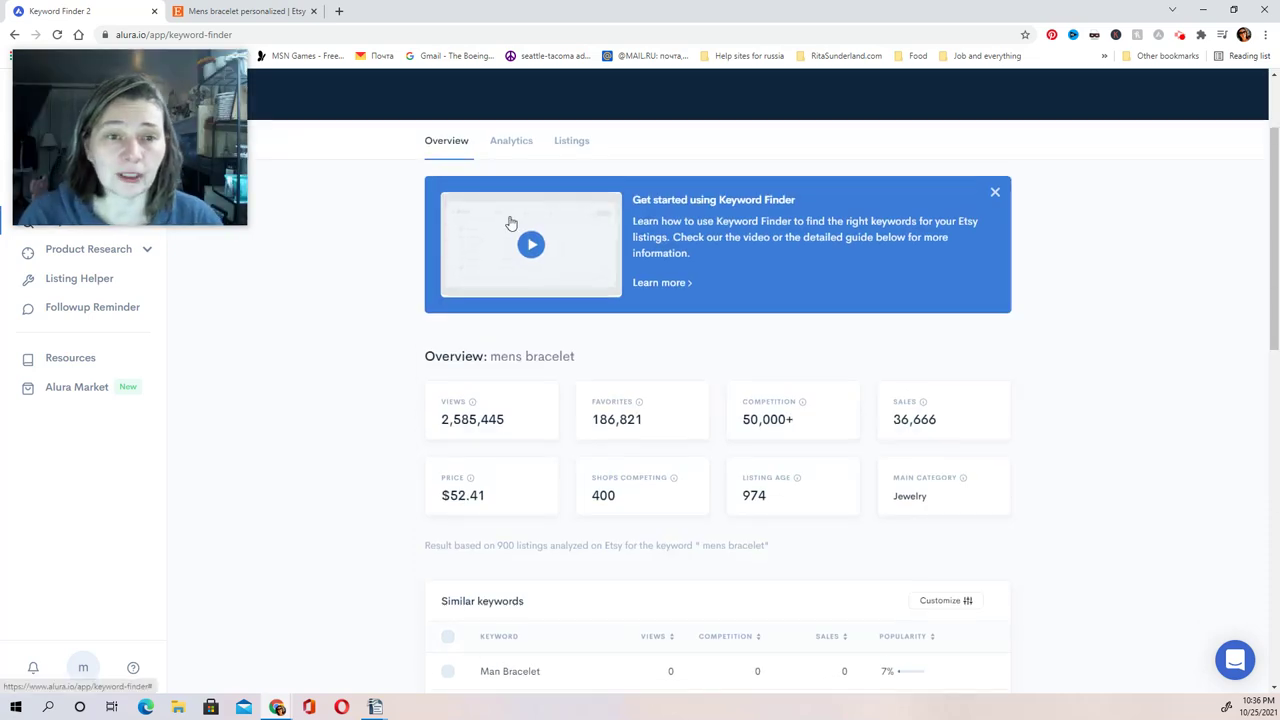
scroll(510, 222, "up", 2)
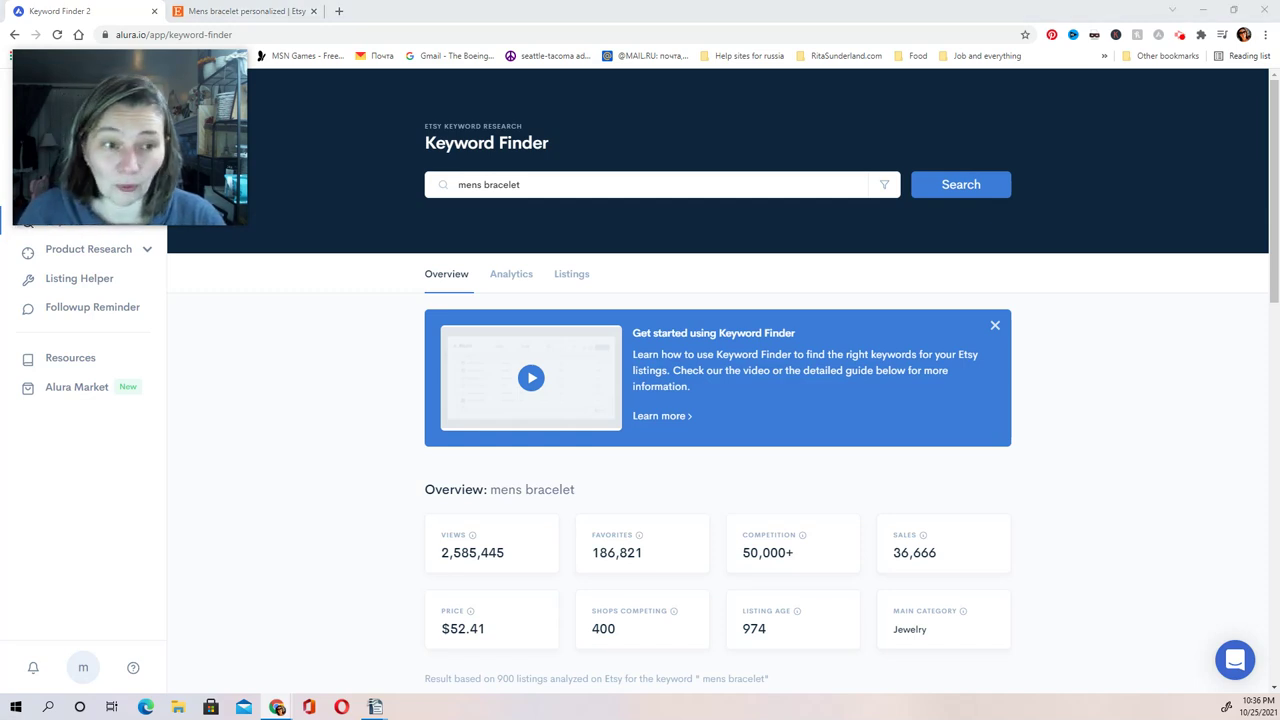
triple_click(476, 189)
type("collection toy")
key("Return")
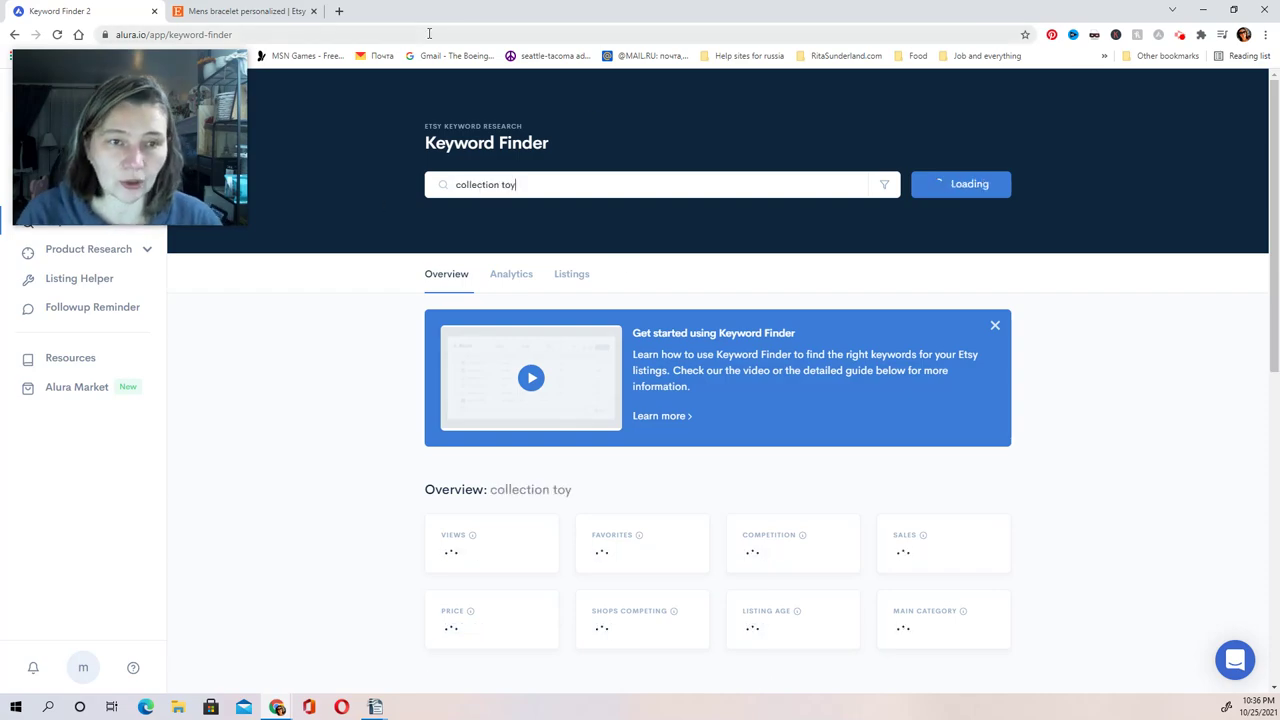
Switch to Etsy and search for "collection toy" in place of the personalized bracelet search.
left_click(235, 12)
scroll(364, 89, "up", 10)
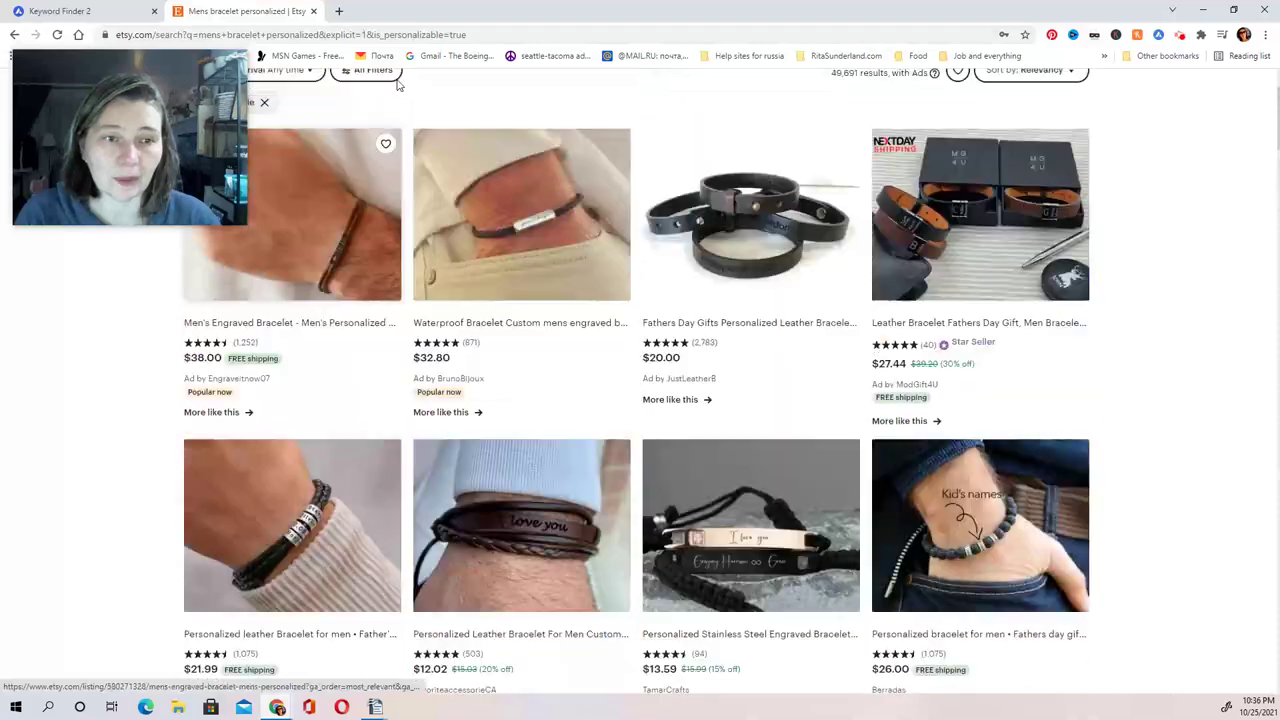
scroll(397, 86, "up", 3)
left_click(451, 100)
double_click(453, 98)
triple_click(453, 98)
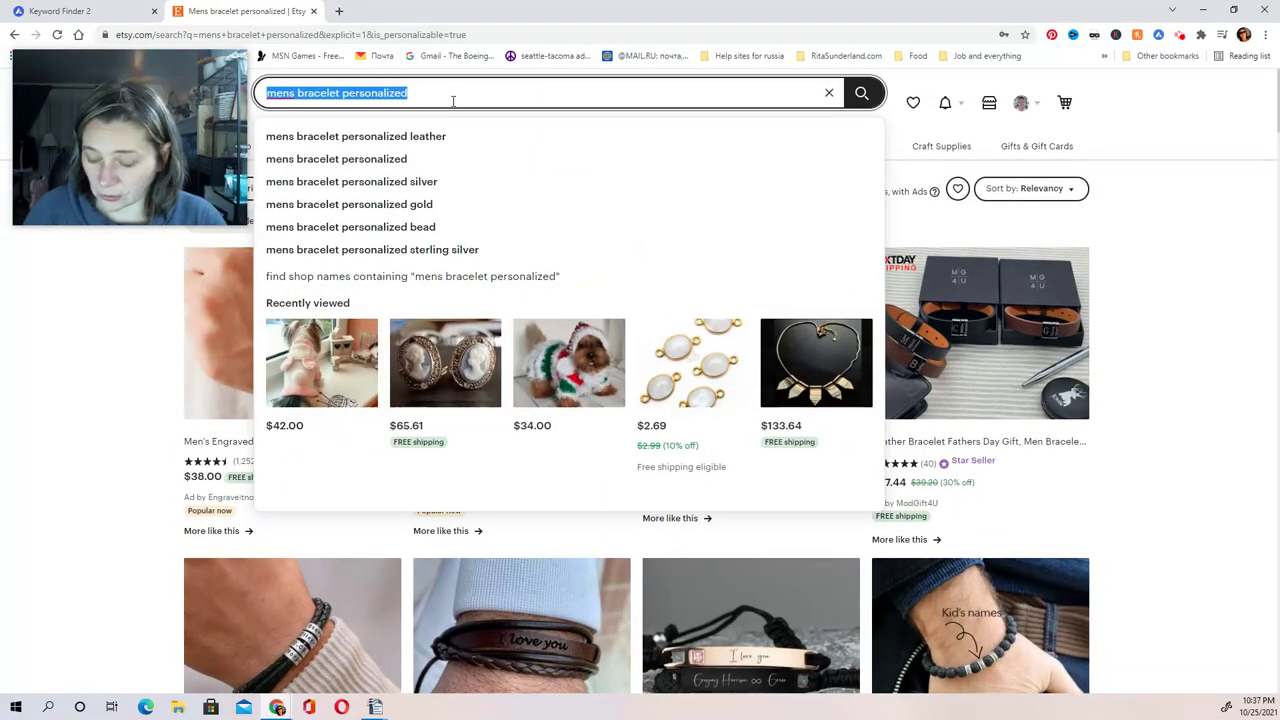
type("collection toy")
key("Return")
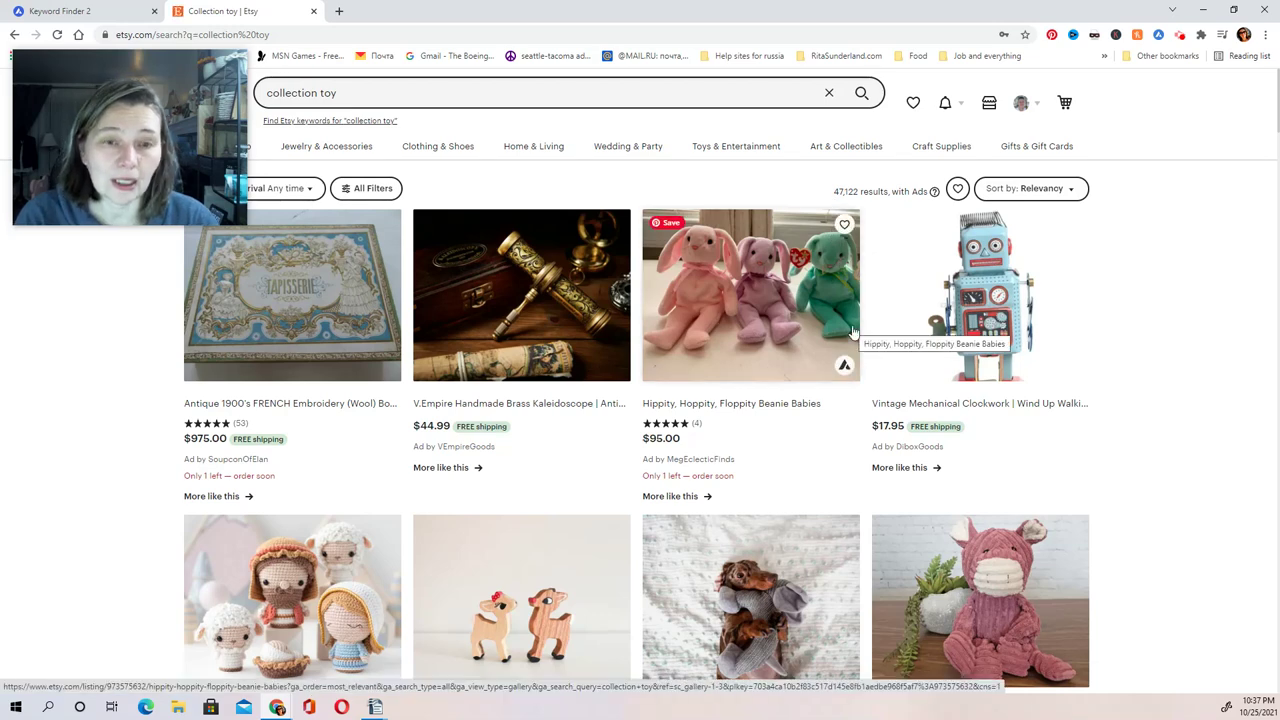
Browse the "collection toy" listings on Etsy to see which kinds of products are offered.
scroll(703, 400, "down", 3)
scroll(663, 420, "up", 1)
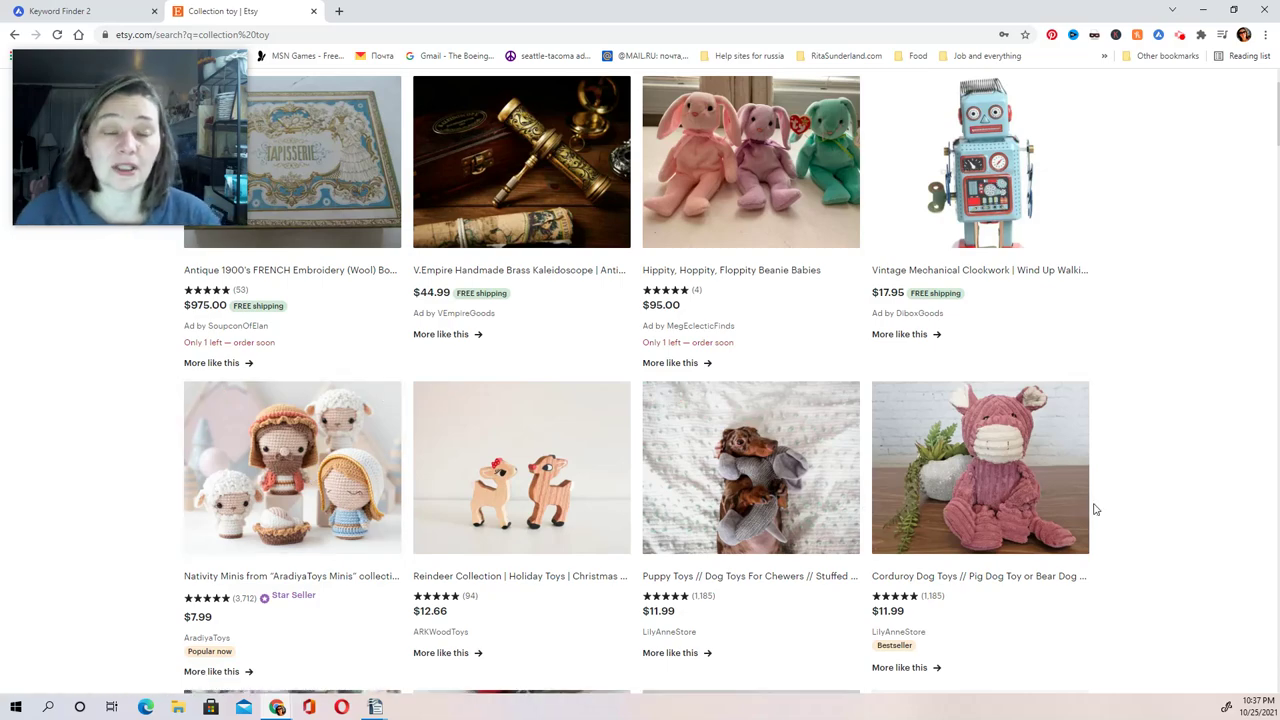
scroll(799, 453, "down", 3)
scroll(799, 453, "down", 8)
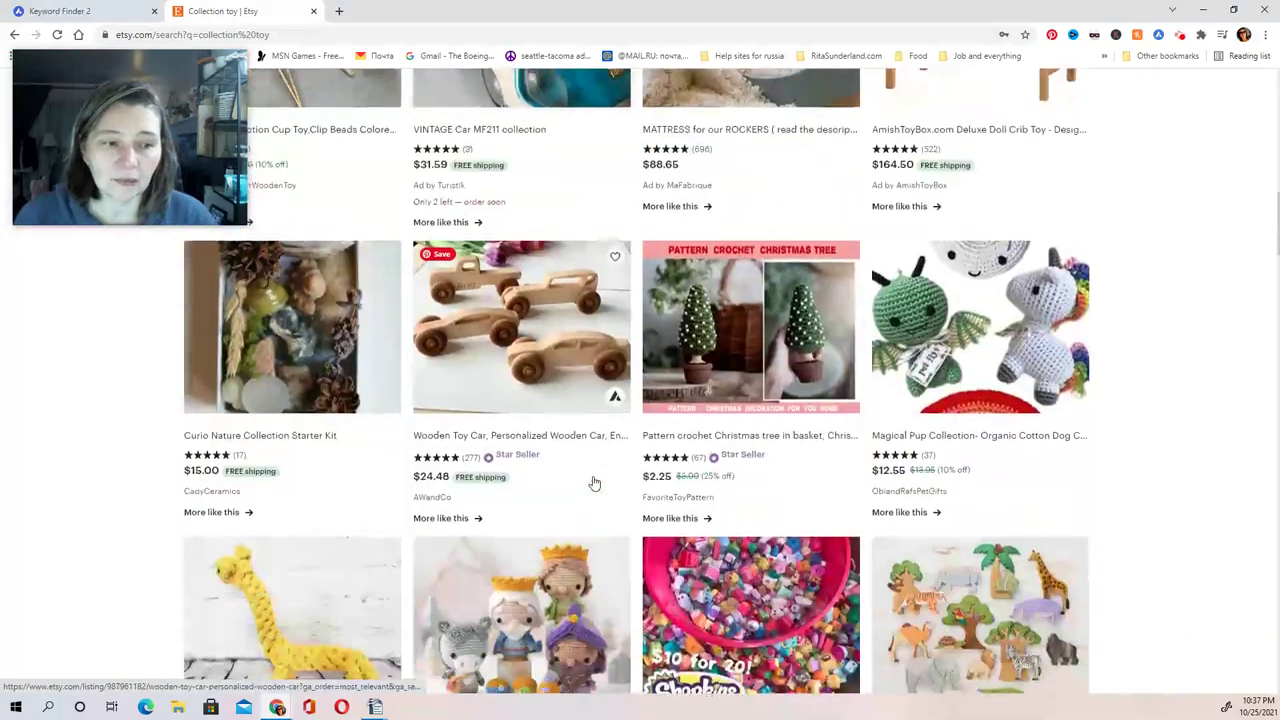
scroll(594, 483, "up", 3)
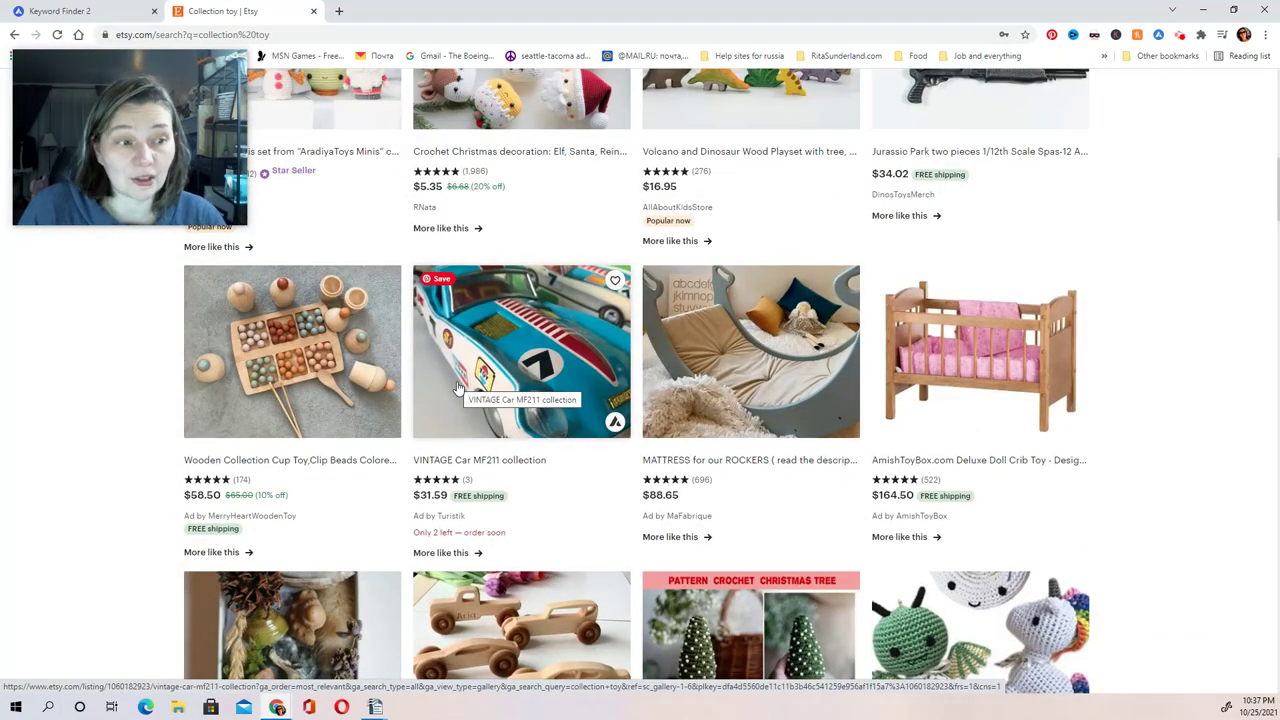
scroll(570, 530, "down", 8)
scroll(566, 533, "down", 2)
scroll(563, 526, "down", 2)
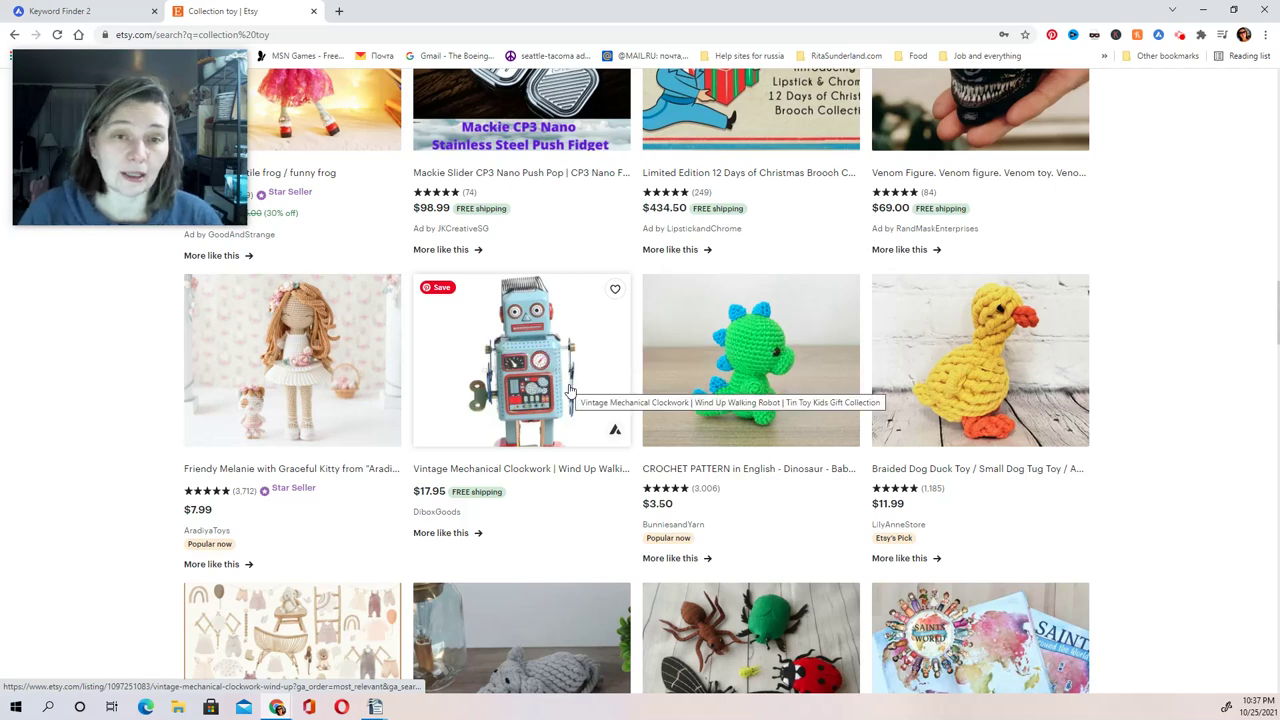
Switch to Keyword Finder and examine the overview figures and similar keywords for "collection toy".
left_click(102, 12)
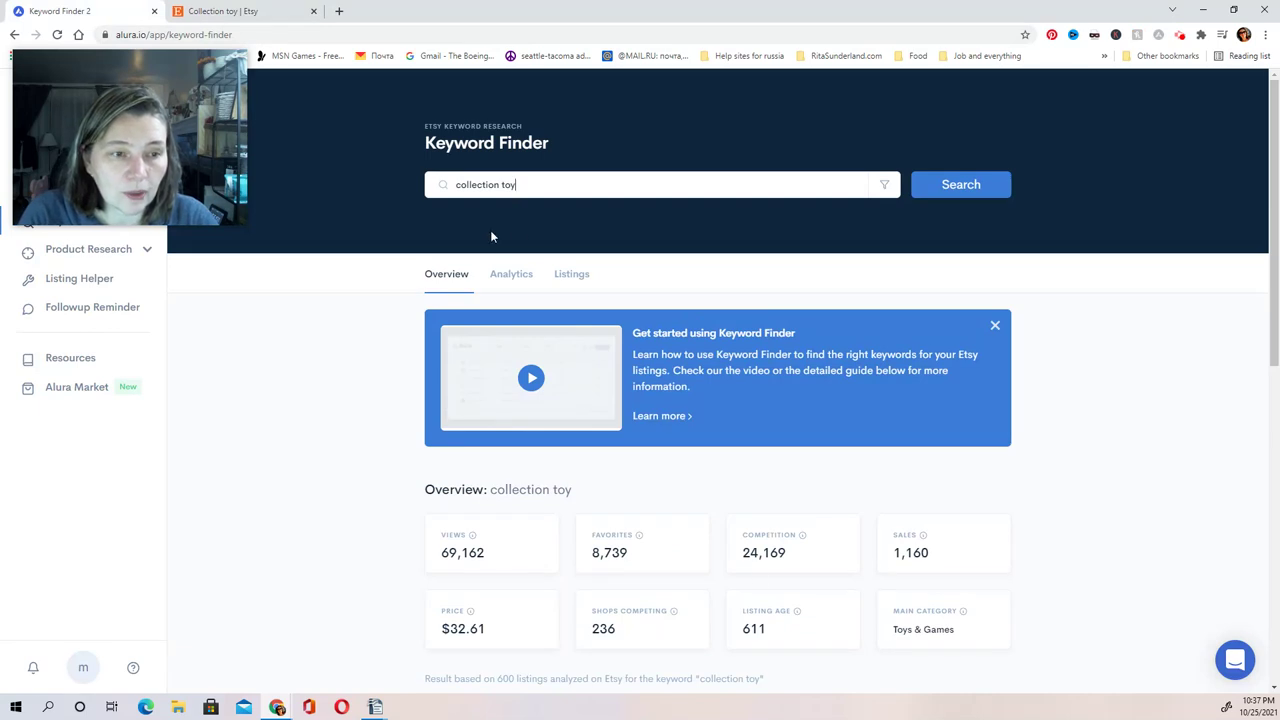
scroll(914, 378, "down", 3)
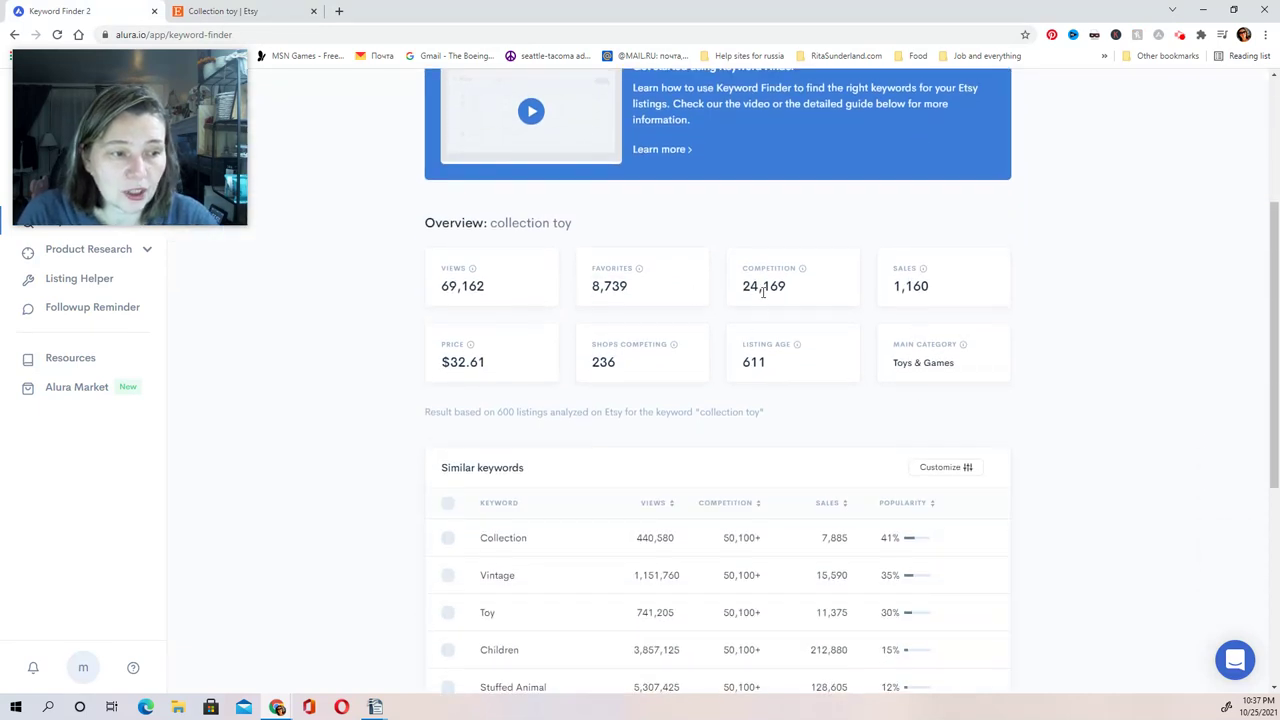
scroll(654, 524, "down", 2)
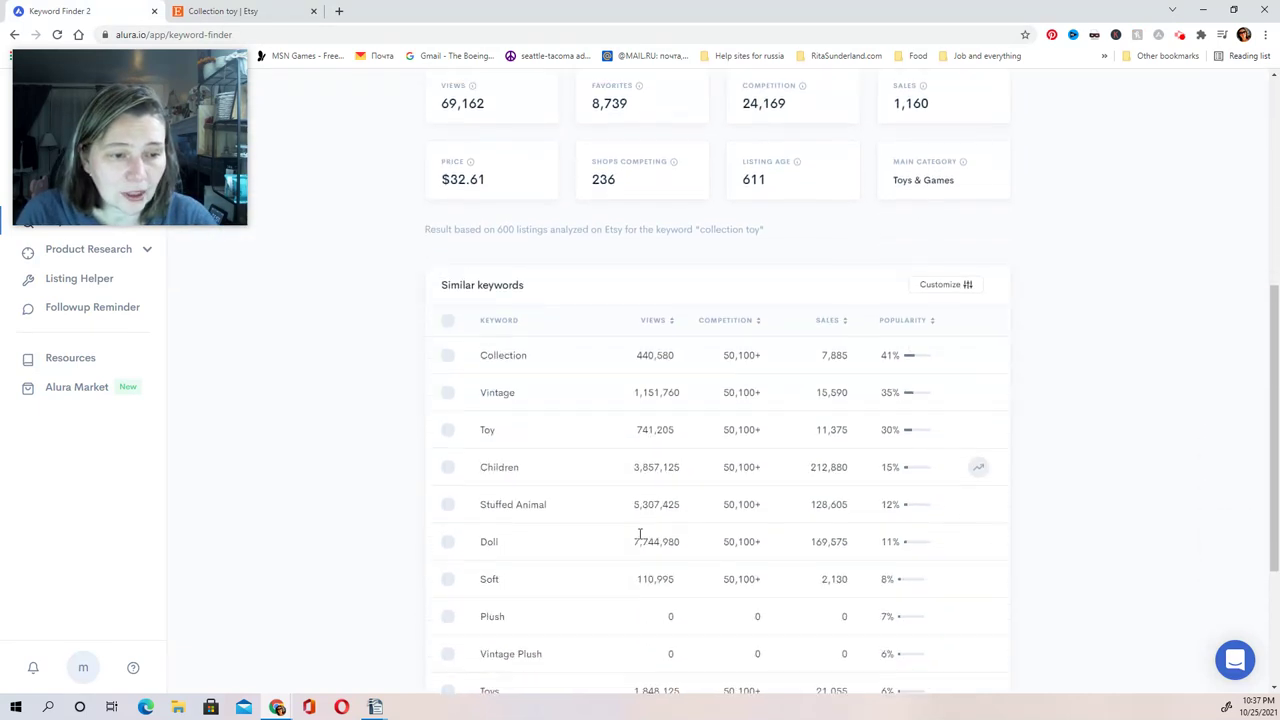
scroll(646, 457, "up", 3)
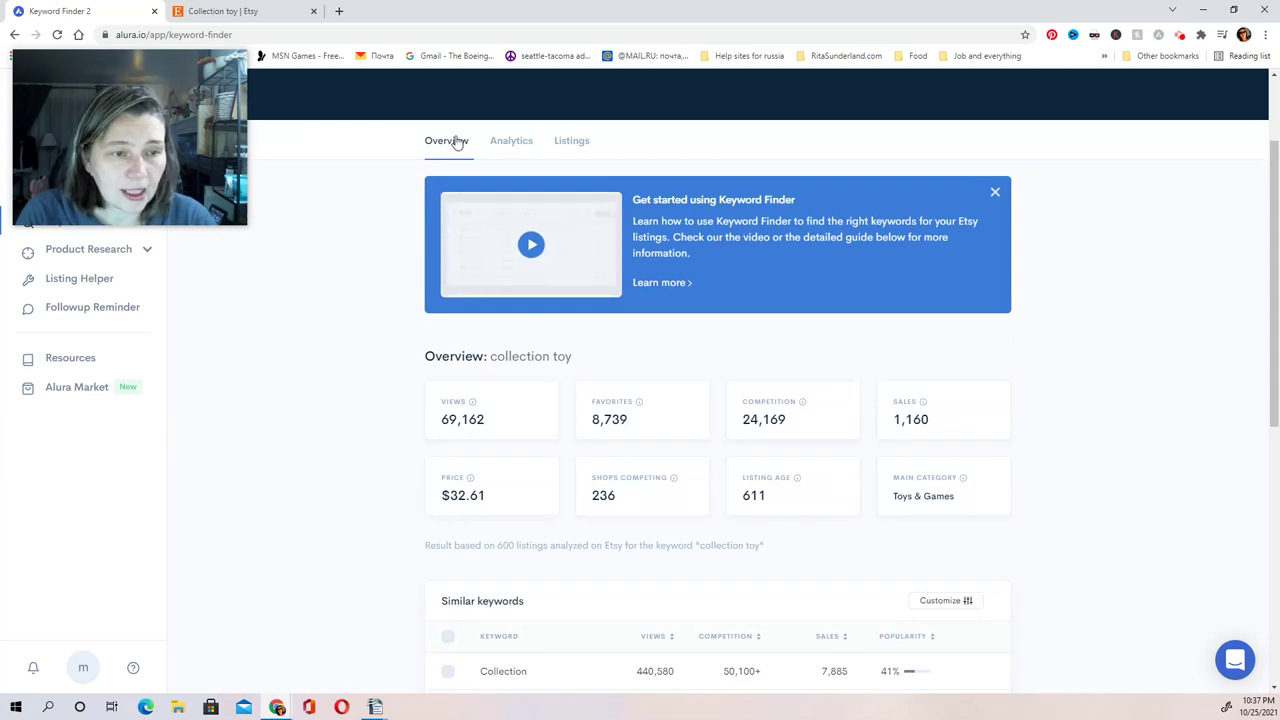
In the "collection toy" analytics, sort the listing categories by average sales, highest first, and show their second page.
left_click(516, 142)
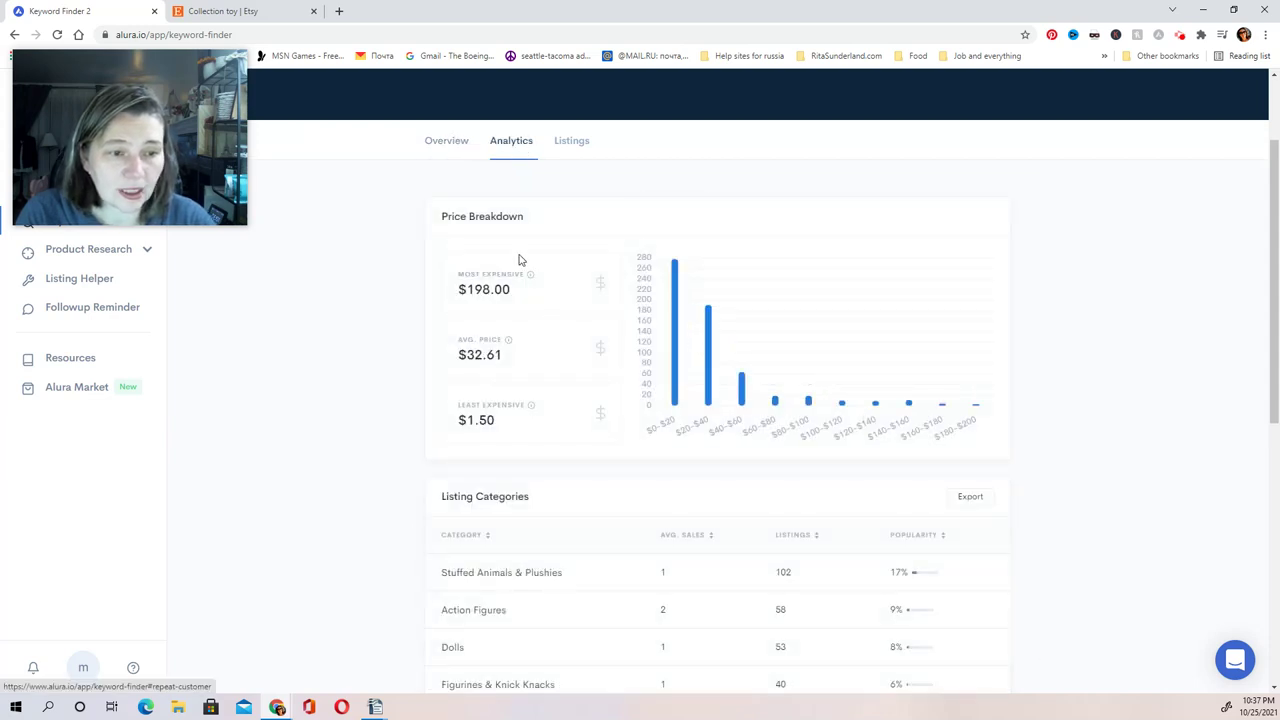
scroll(831, 429, "down", 3)
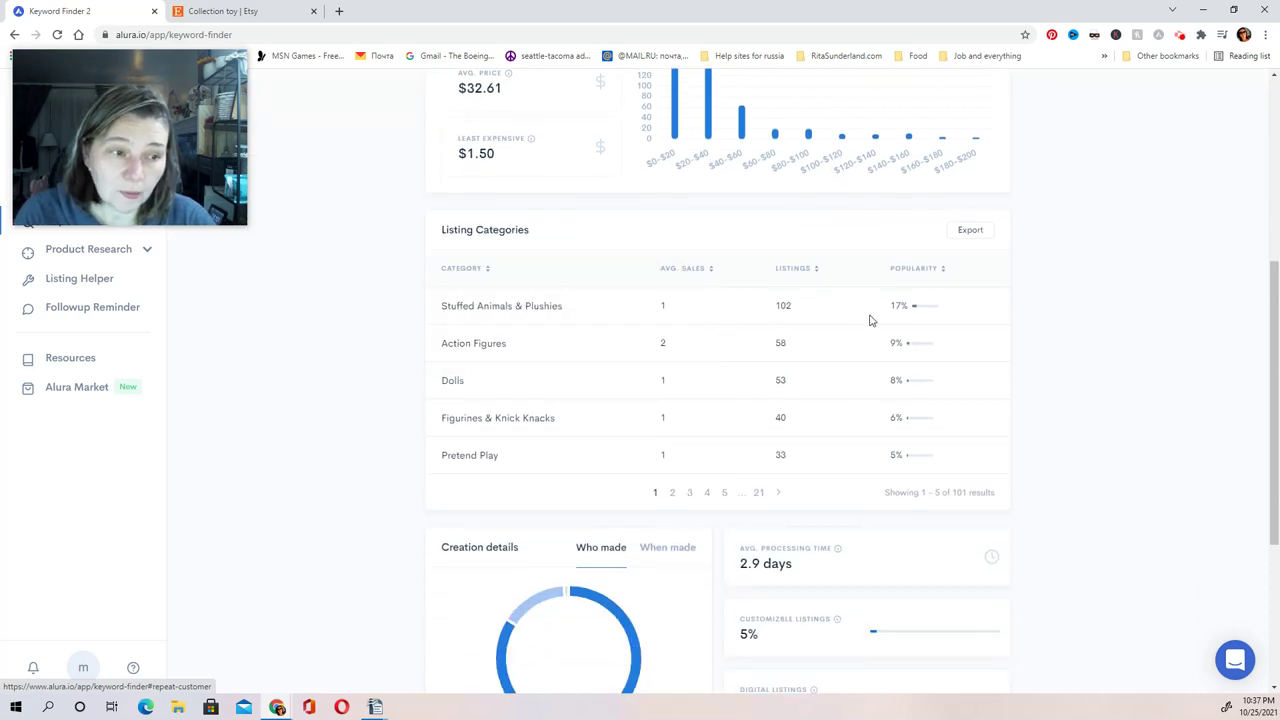
left_click(705, 270)
left_click(705, 270)
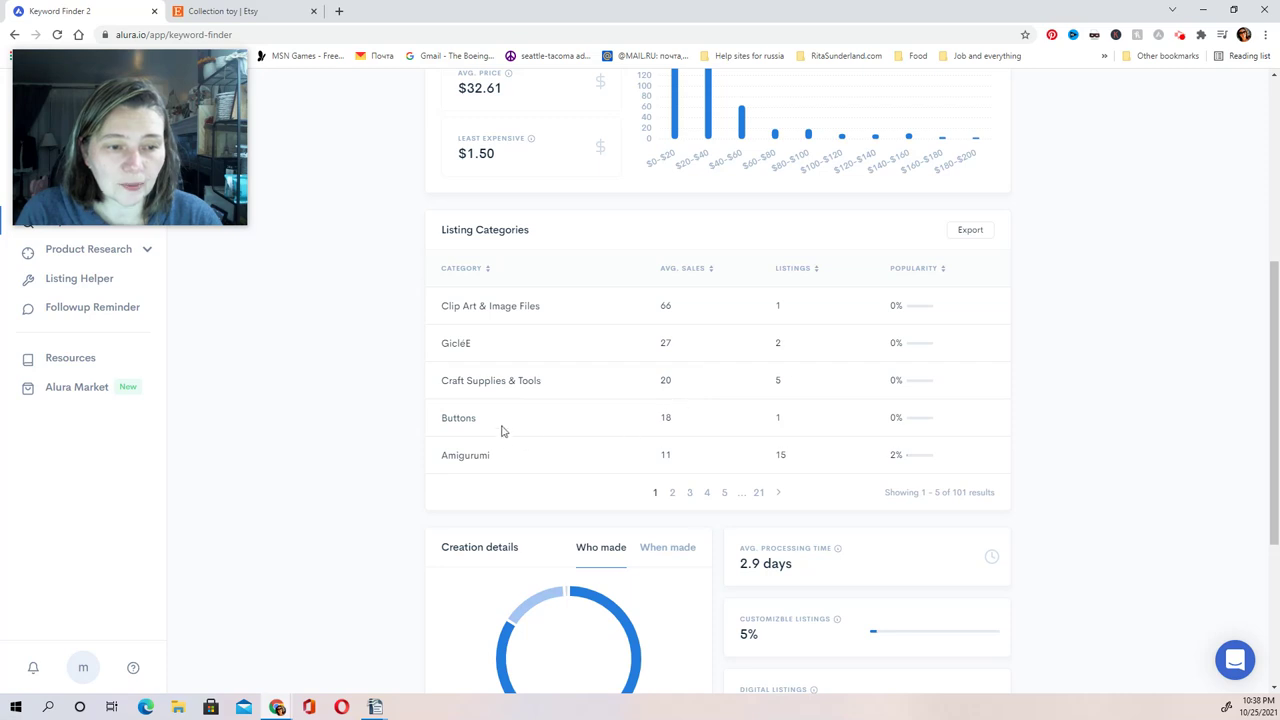
left_click(672, 492)
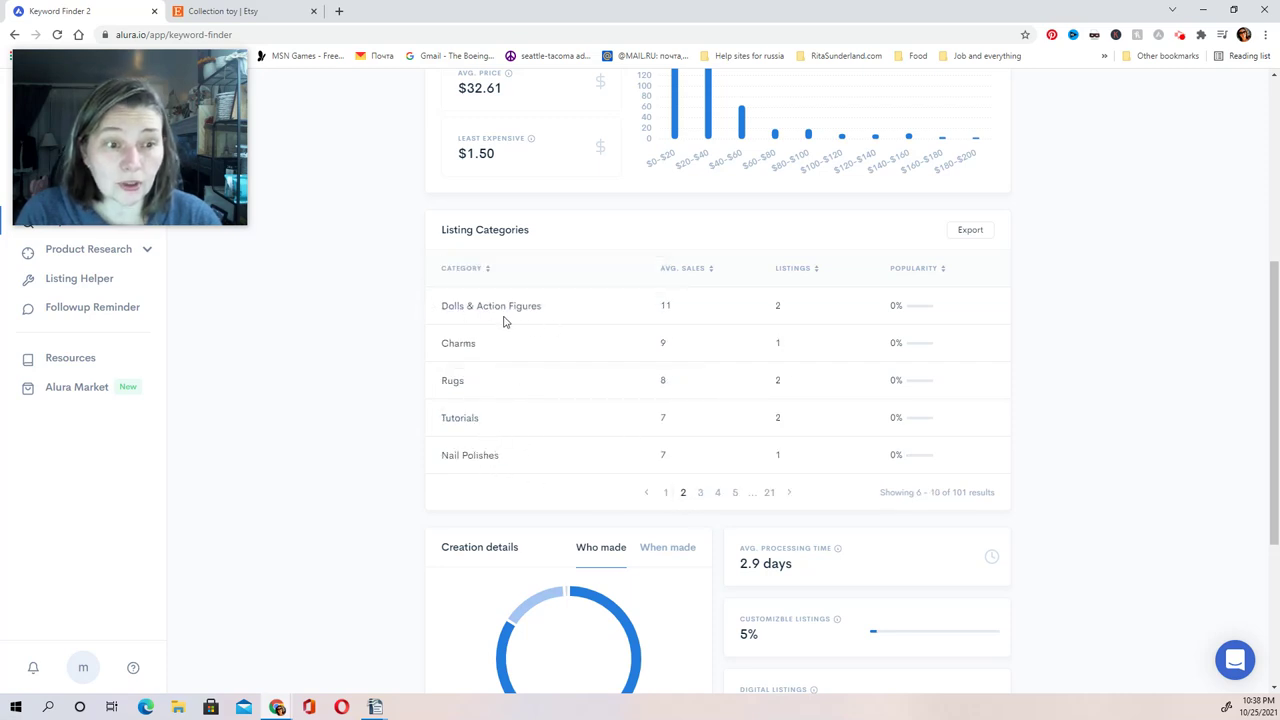
Return to the "collection toy" overview, load more similar keywords and examine their views, competition and sales.
mouse_move(512, 318)
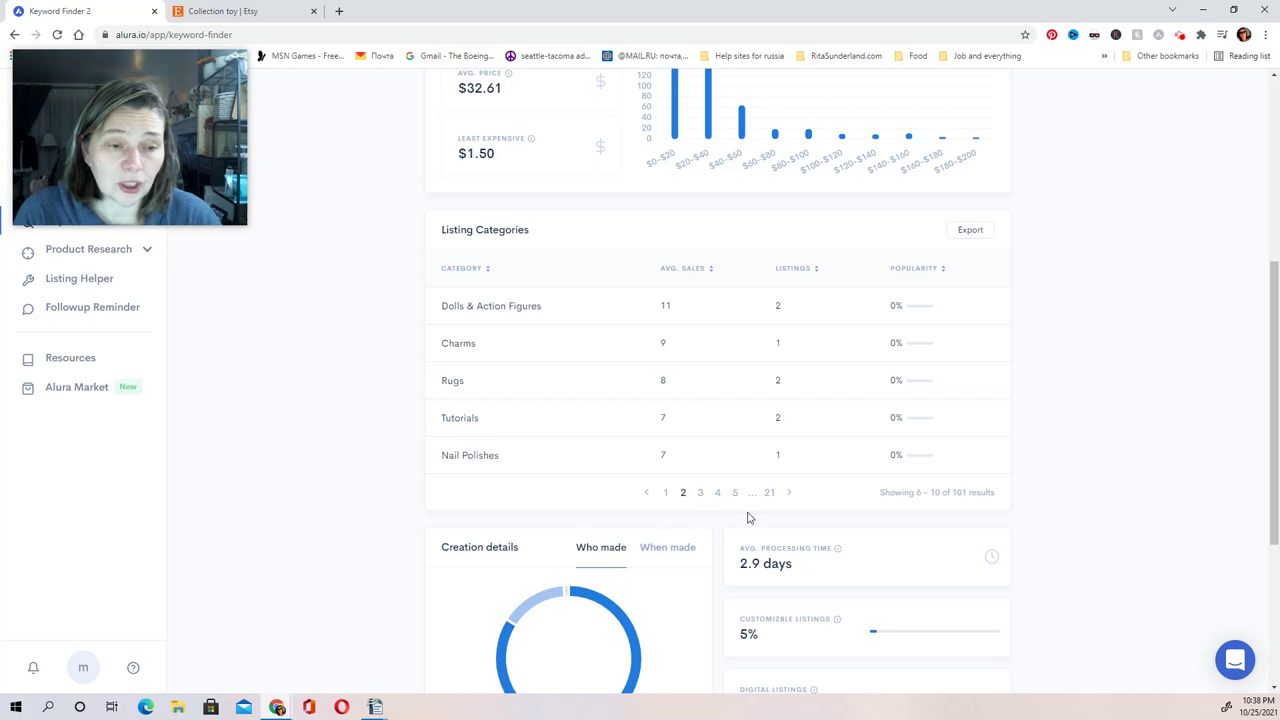
scroll(650, 190, "up", 4)
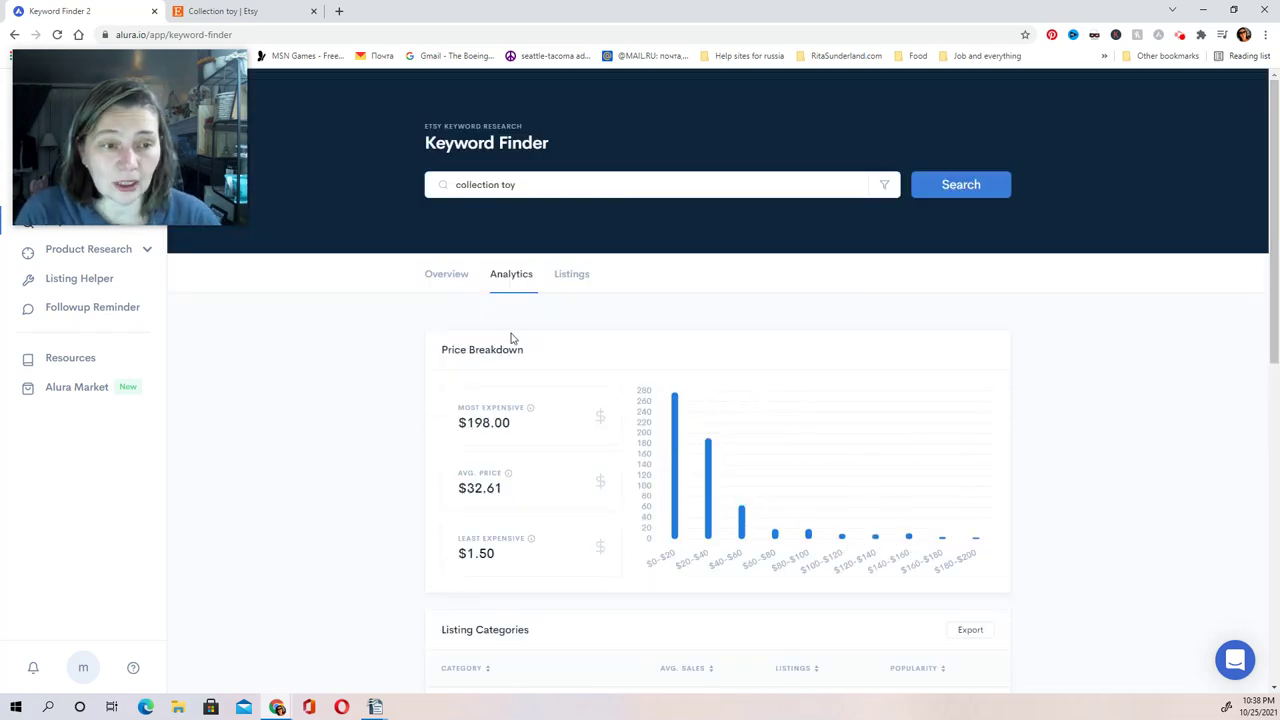
left_click(447, 274)
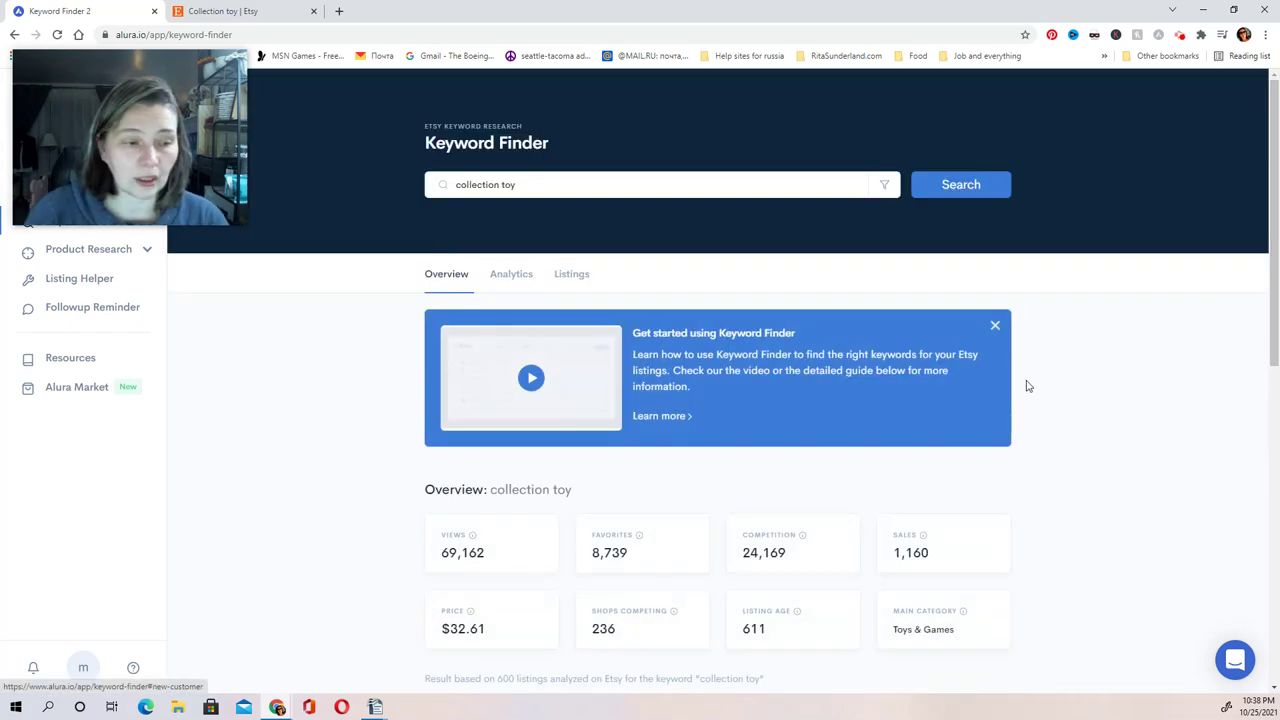
scroll(1031, 384, "down", 5)
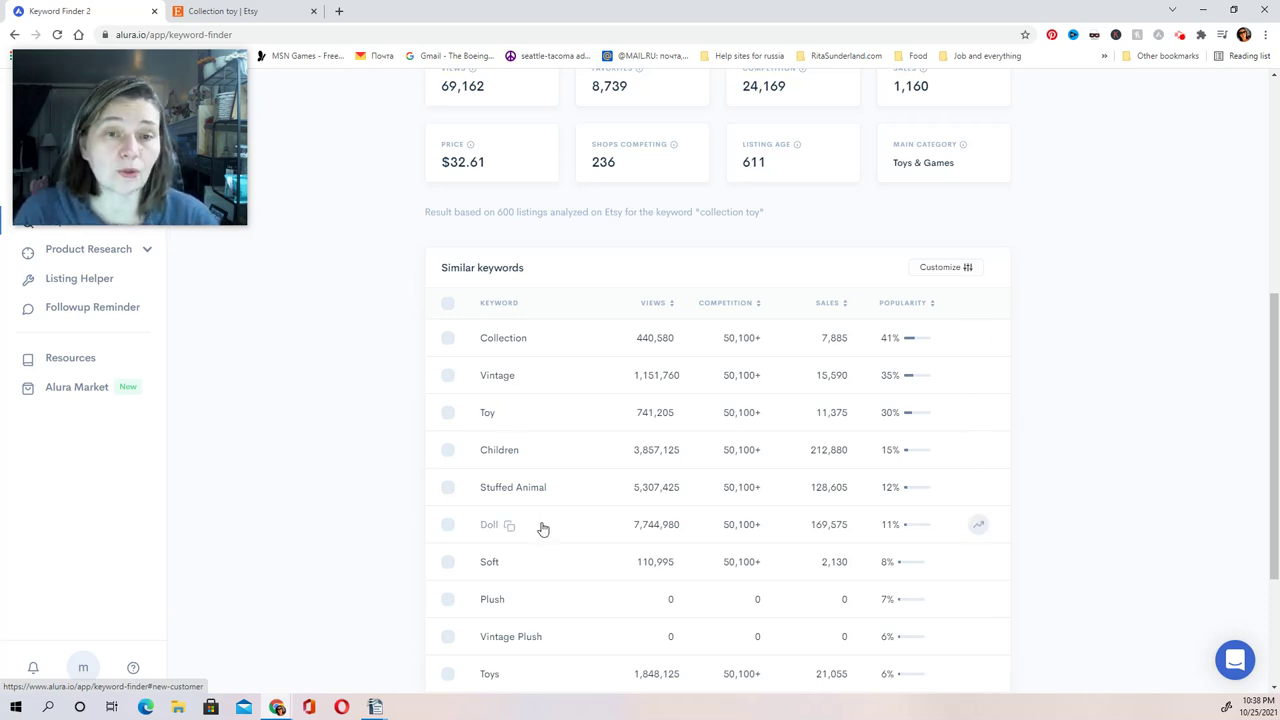
scroll(497, 520, "down", 3)
left_click(700, 481)
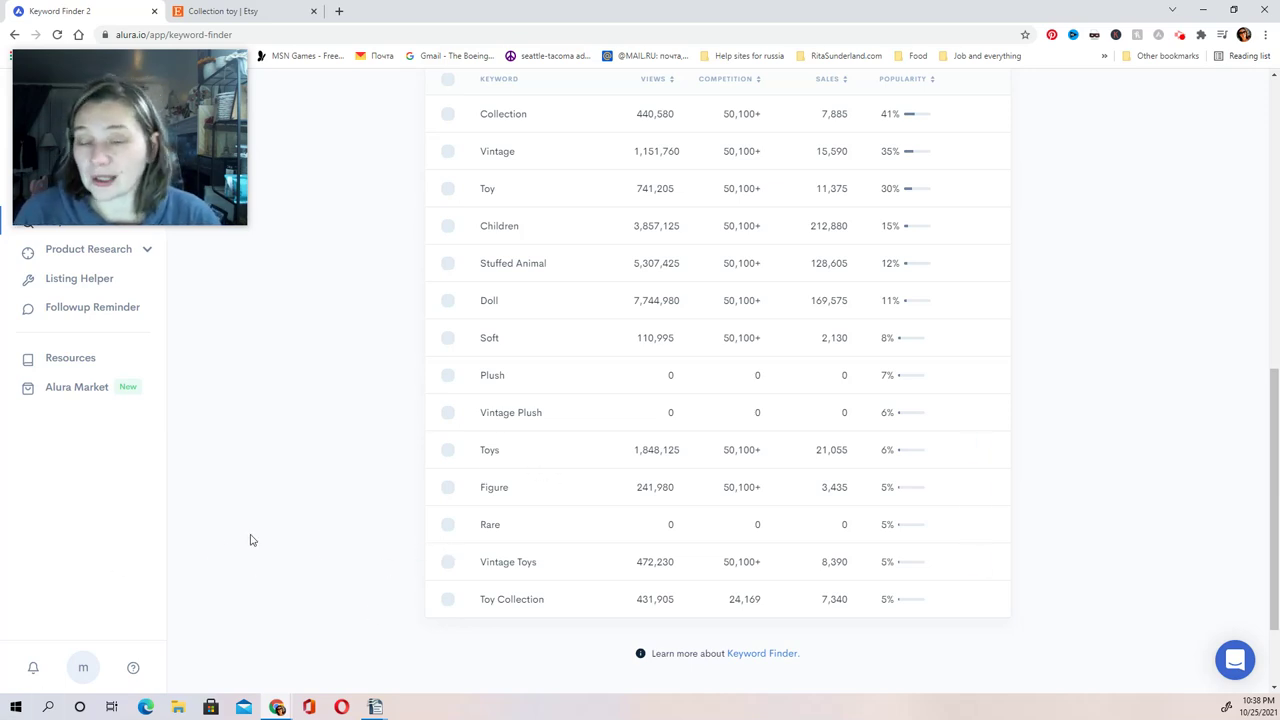
scroll(307, 498, "up", 8)
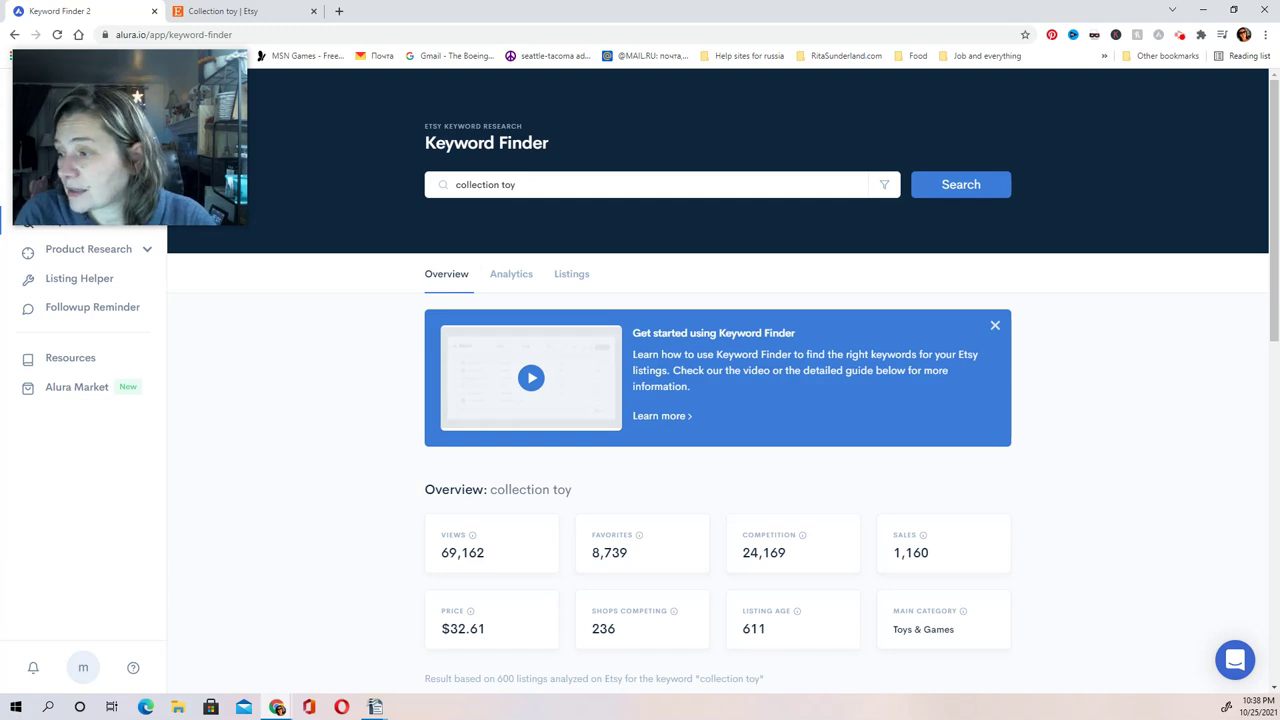
Search Keyword Finder for "baby felt mobile" in place of "collection toy".
triple_click(491, 185)
type("baby felt mobile")
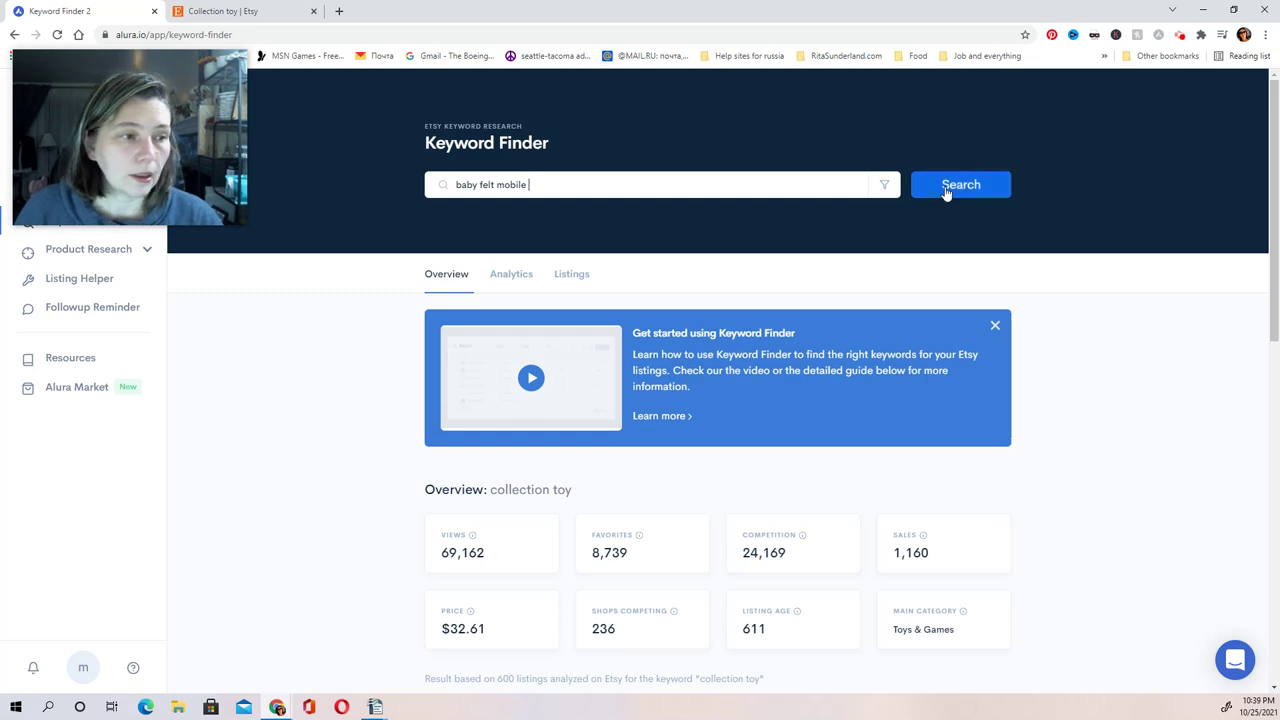
left_click(945, 190)
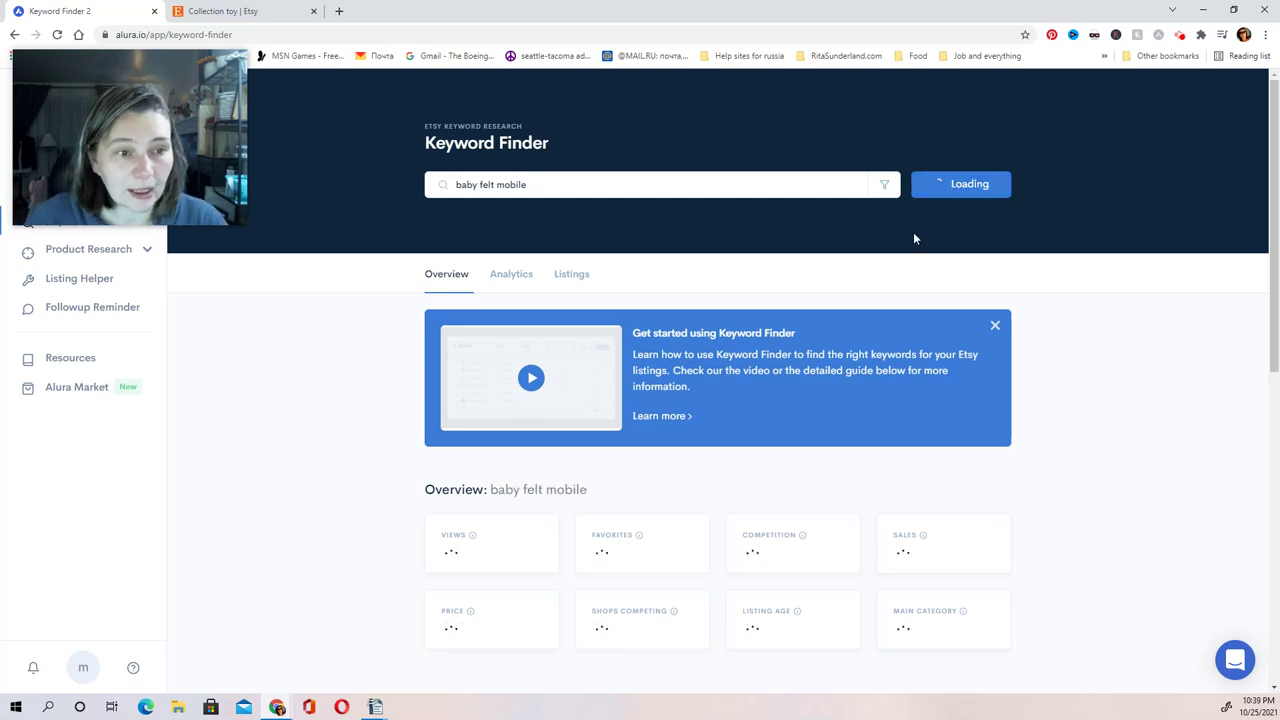
Switch to Etsy and replace the "collection toy" search with the suggested "baby felt mobile".
left_click(250, 11)
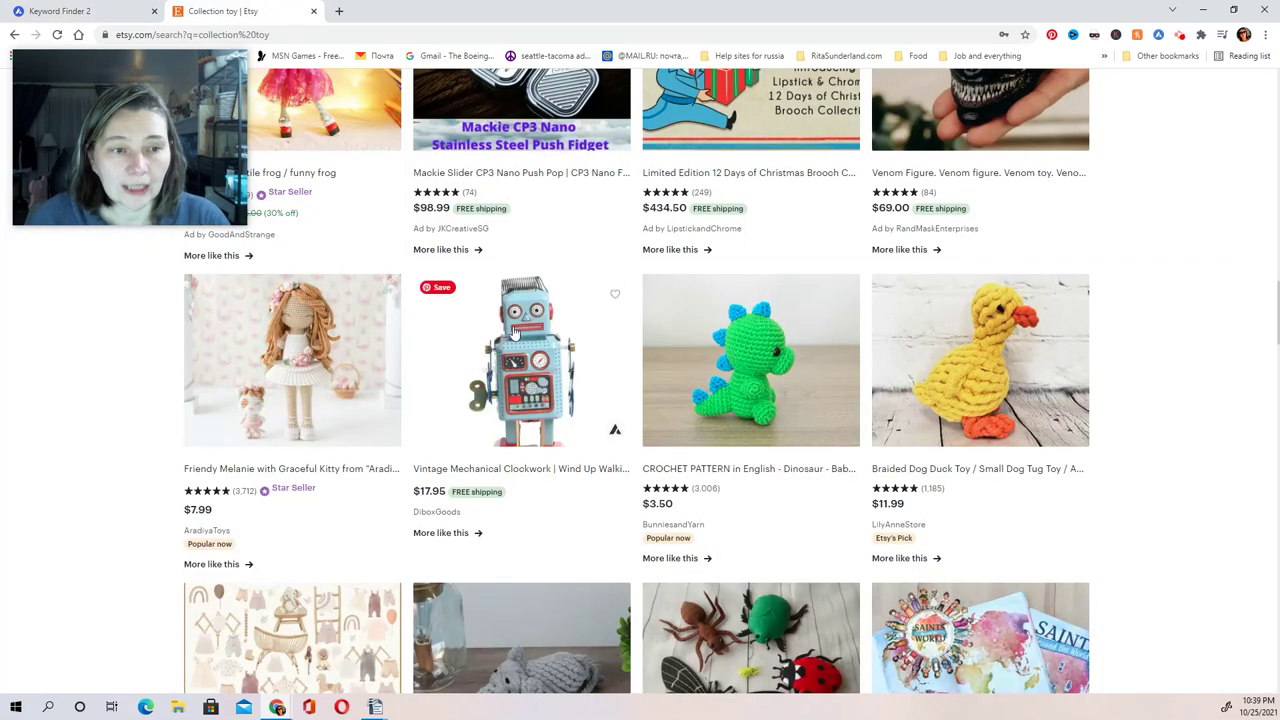
scroll(513, 333, "up", 10)
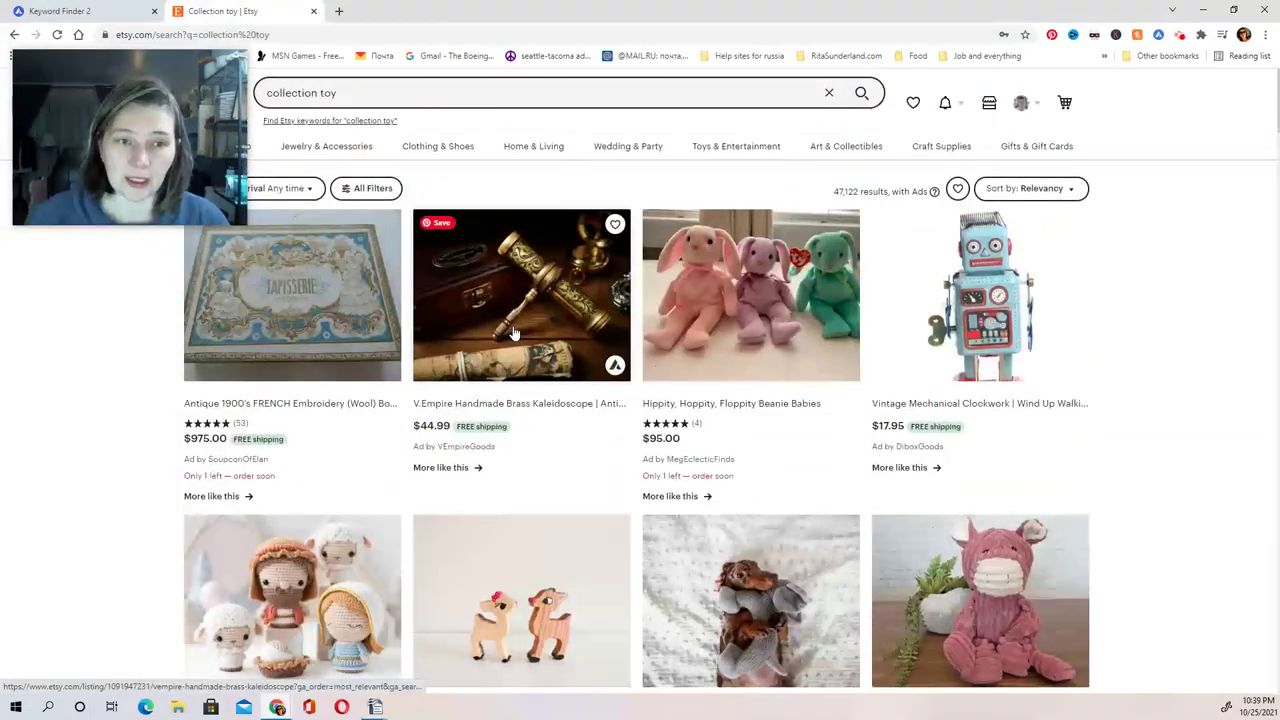
triple_click(366, 95)
type("baby felt")
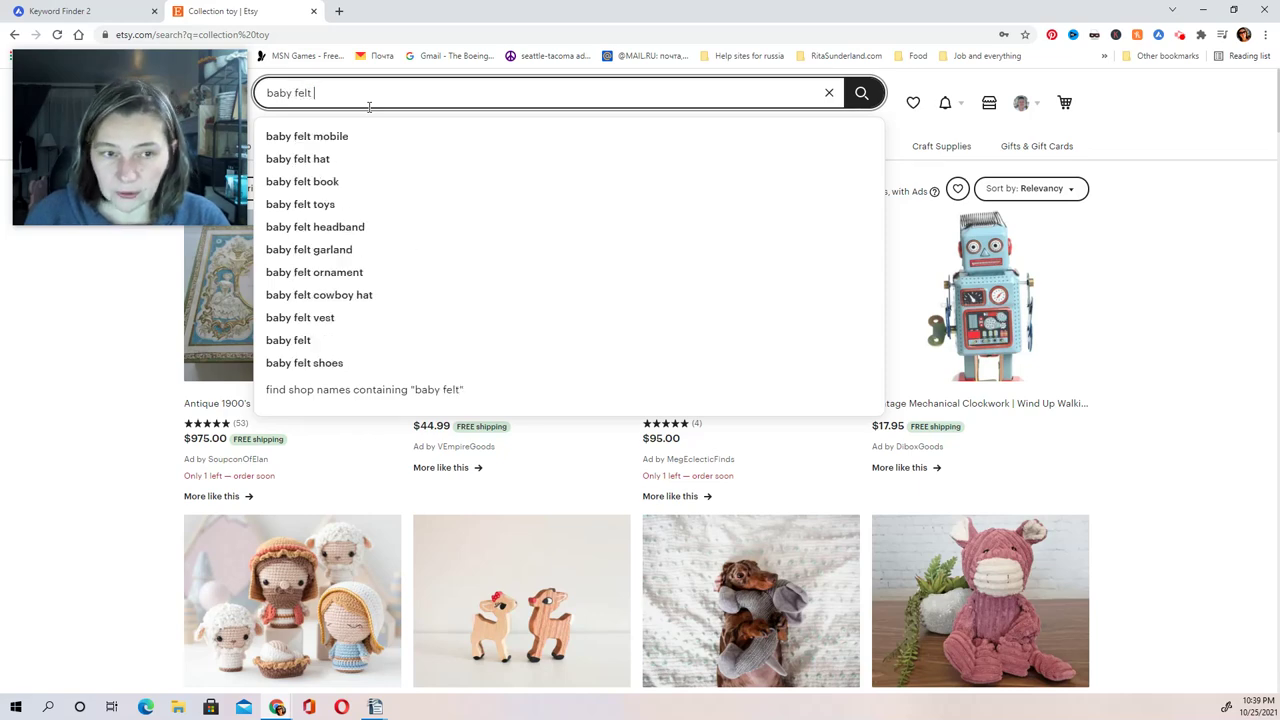
left_click(337, 136)
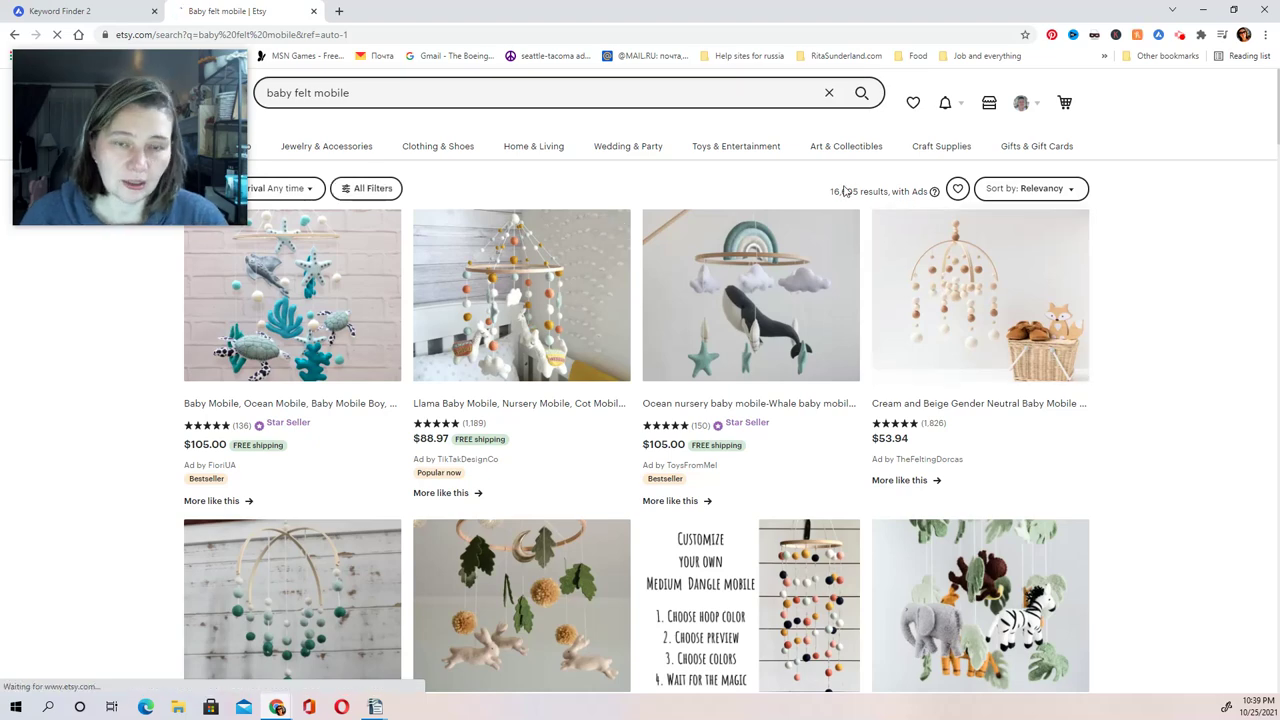
Switch to Keyword Finder and examine the overview figures and price breakdown for "baby felt mobile".
left_click(77, 6)
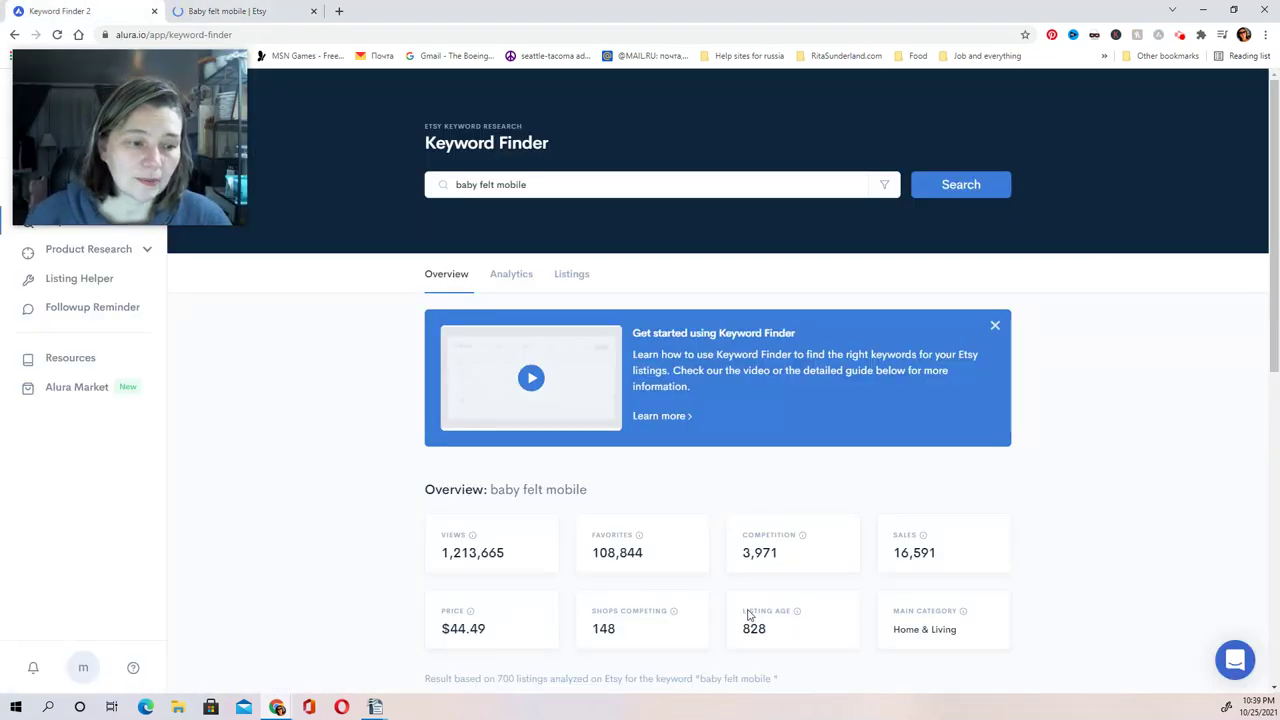
scroll(761, 562, "down", 2)
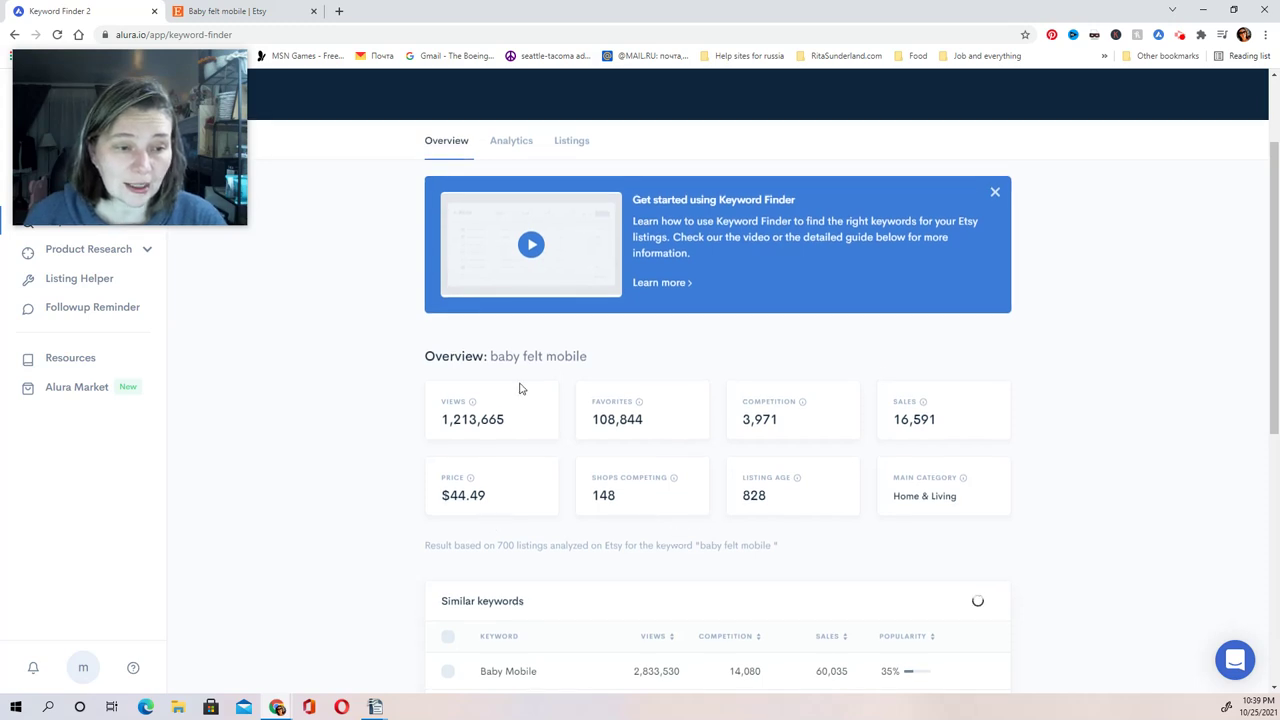
left_click(511, 142)
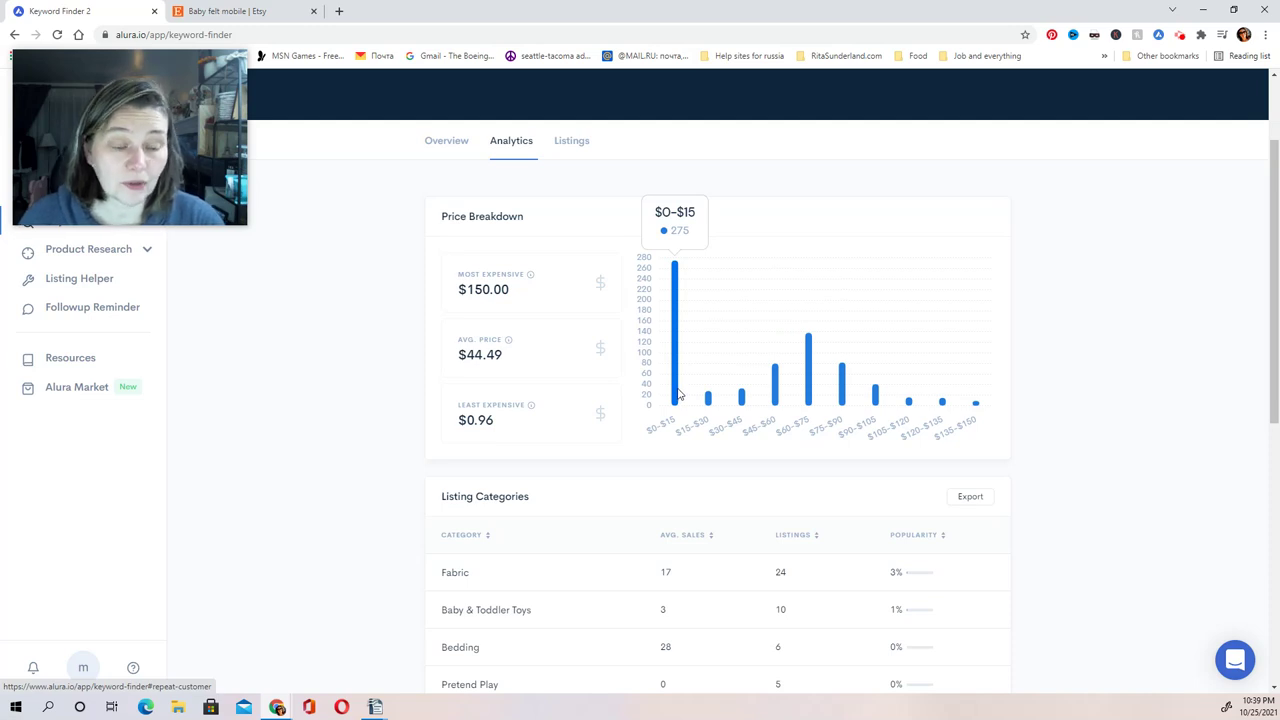
Show the first page of the "baby felt mobile" listing categories and sort them by average sales, highest first.
scroll(676, 393, "down", 4)
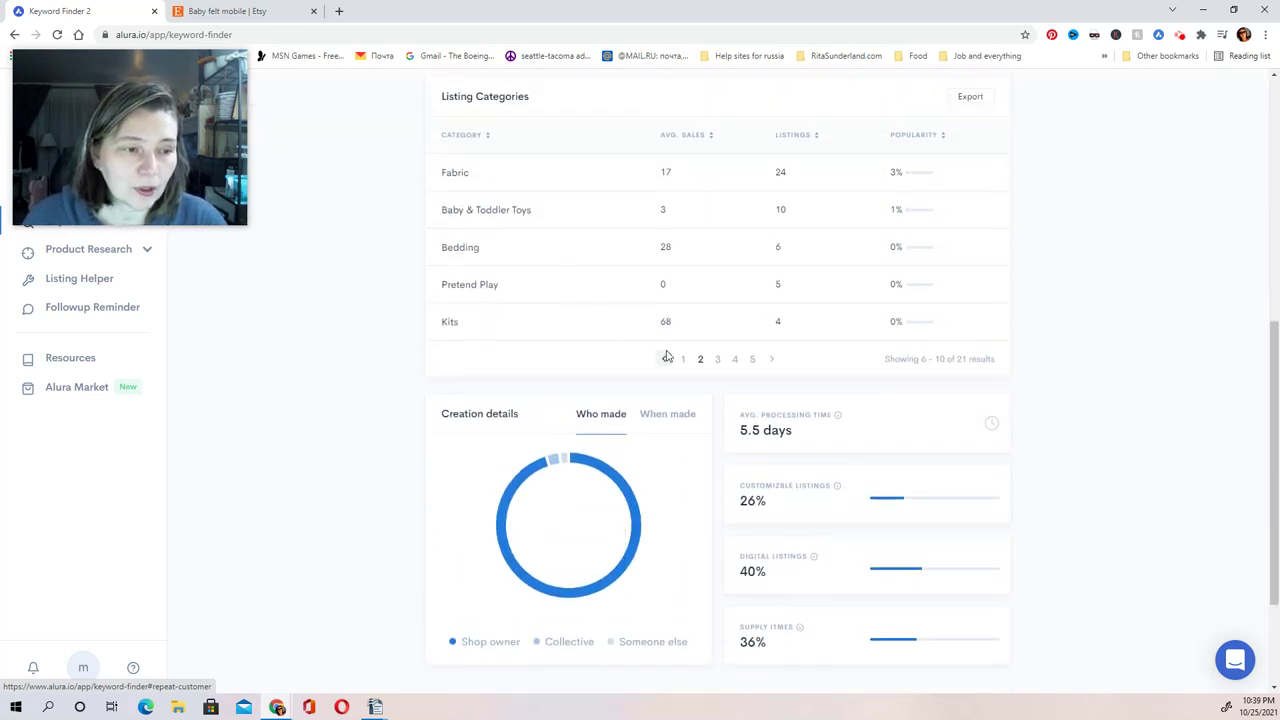
left_click(686, 359)
left_click(678, 140)
left_click(678, 140)
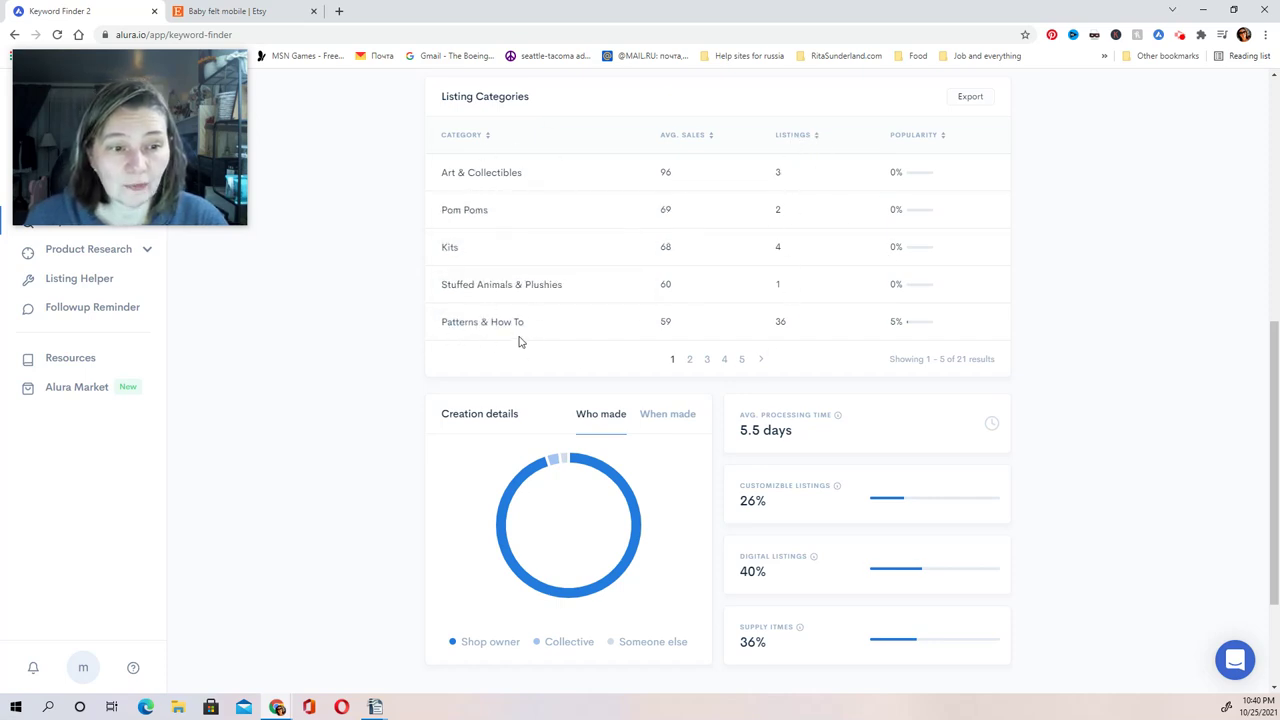
Sort the listing categories by popularity, highest first, and examine their first page.
left_click(690, 362)
left_click(903, 146)
left_click(903, 146)
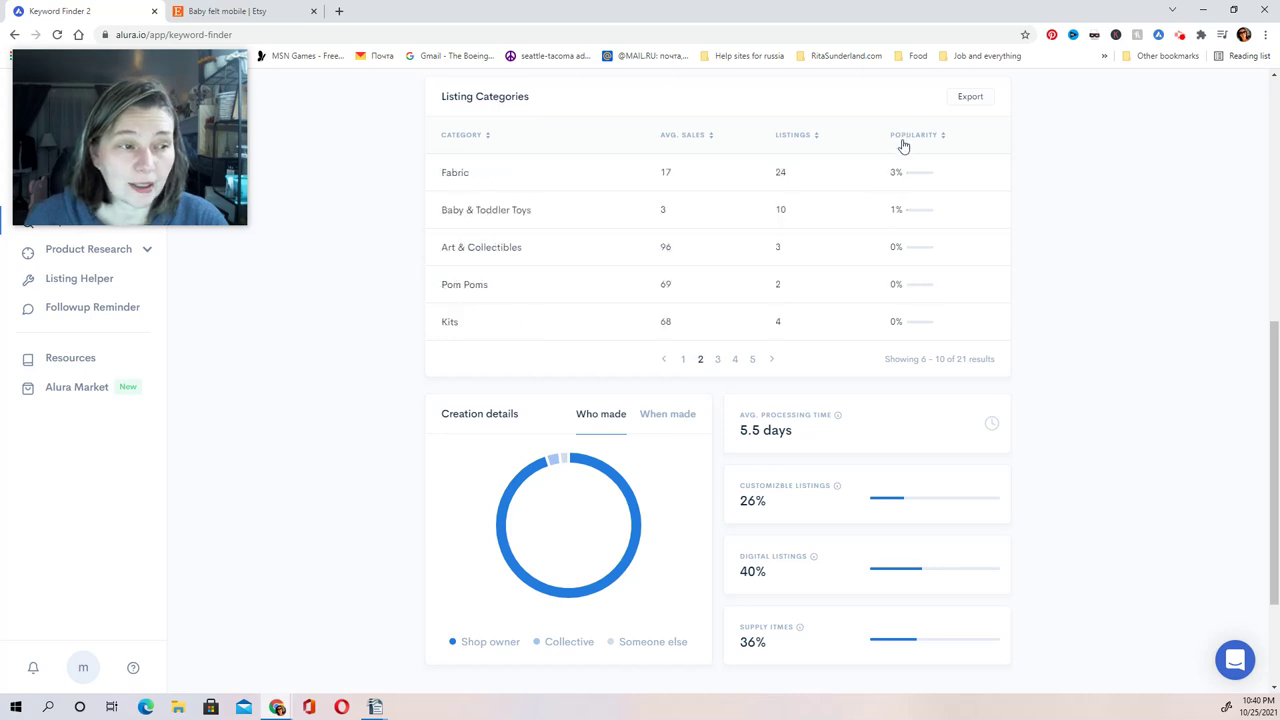
left_click(683, 360)
mouse_move(462, 185)
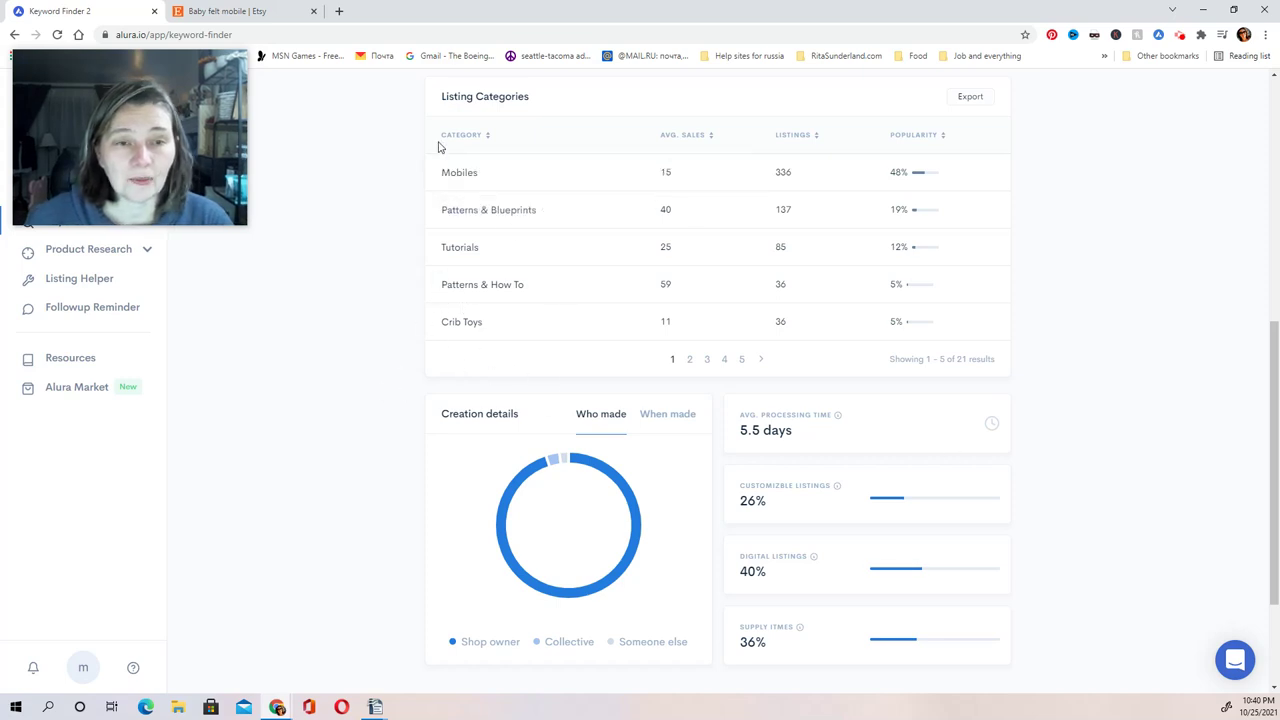
mouse_move(467, 332)
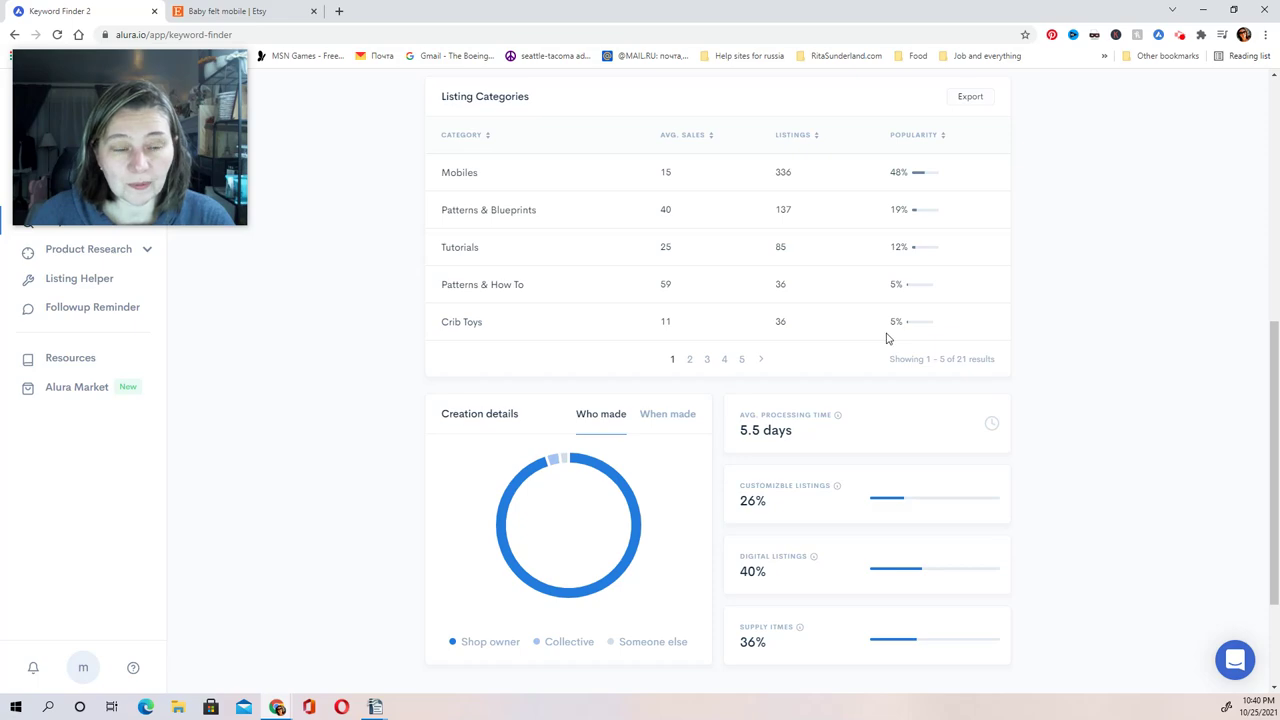
Switch to Etsy and search for "crib mobile", followed by the suggested "crib mobile girl".
left_click(226, 12)
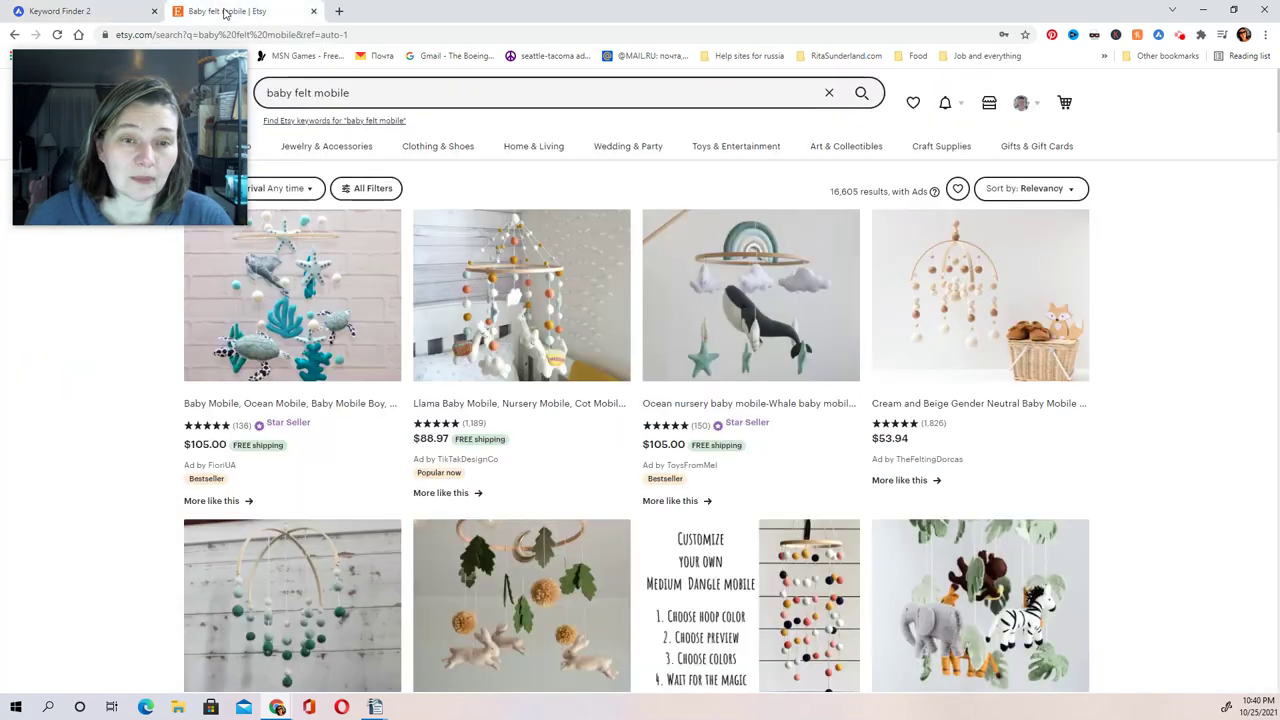
left_click(374, 92)
key("ctrl+a")
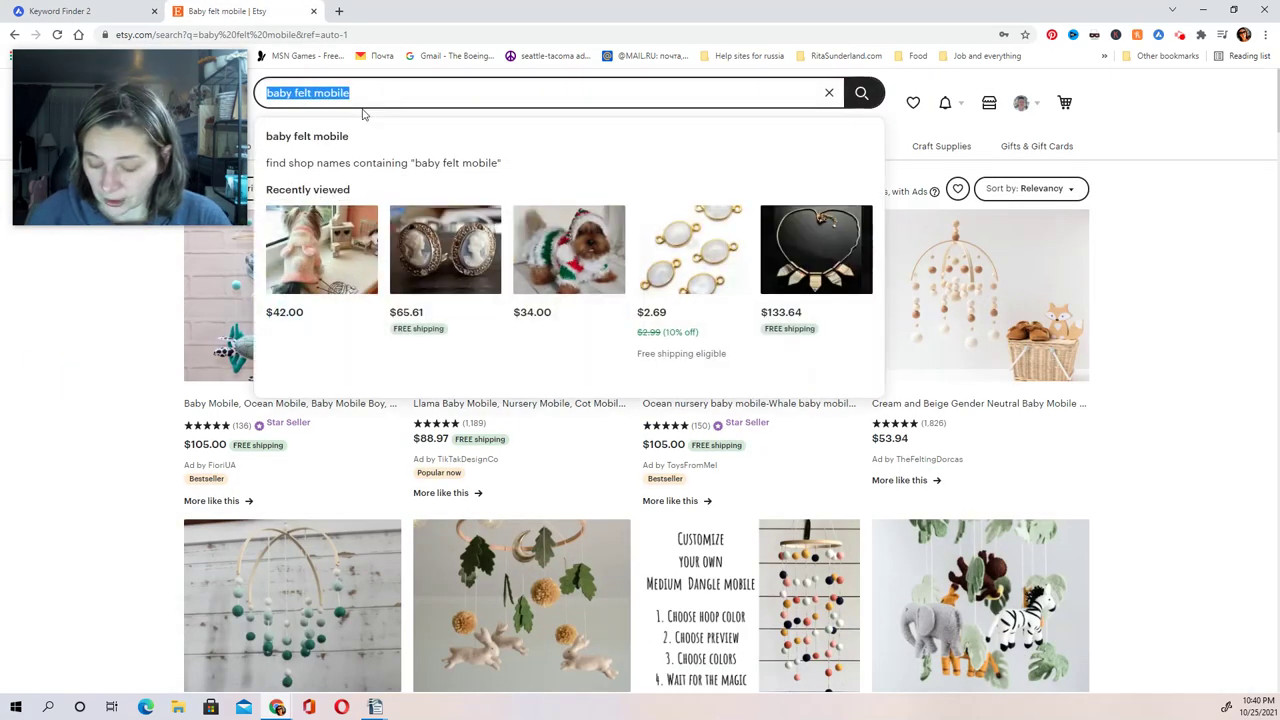
type("crib mo")
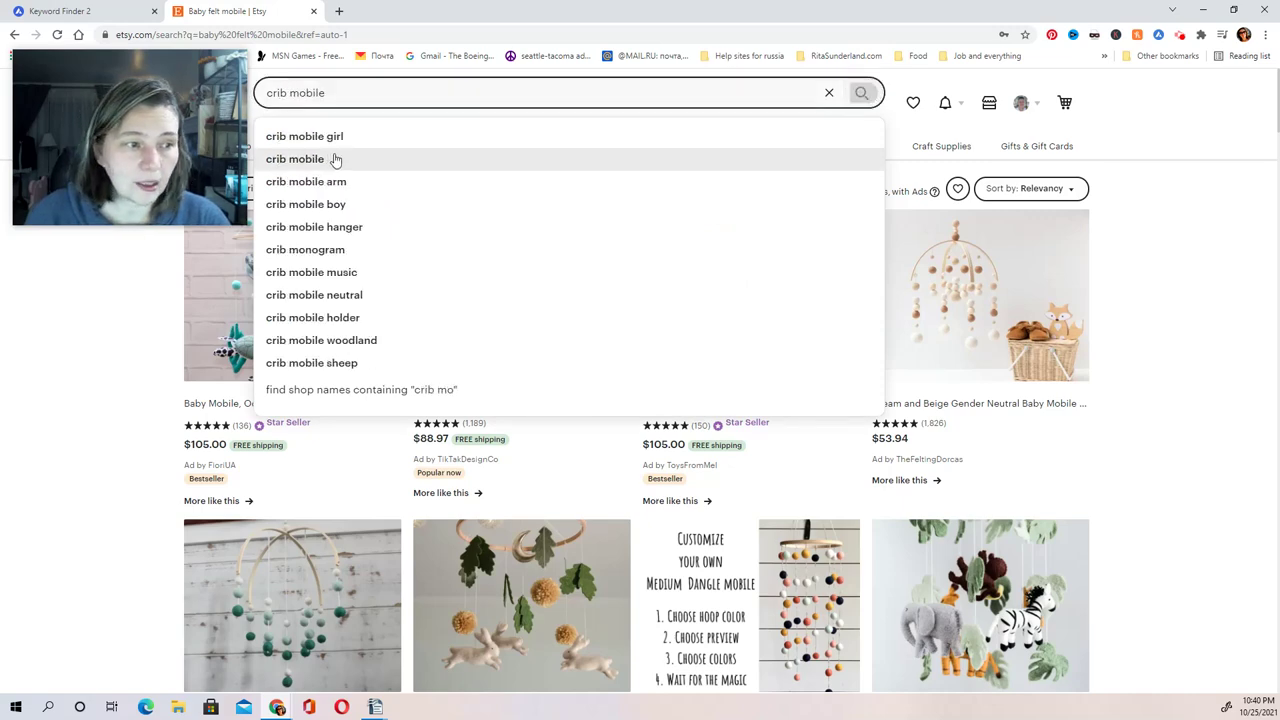
left_click(335, 160)
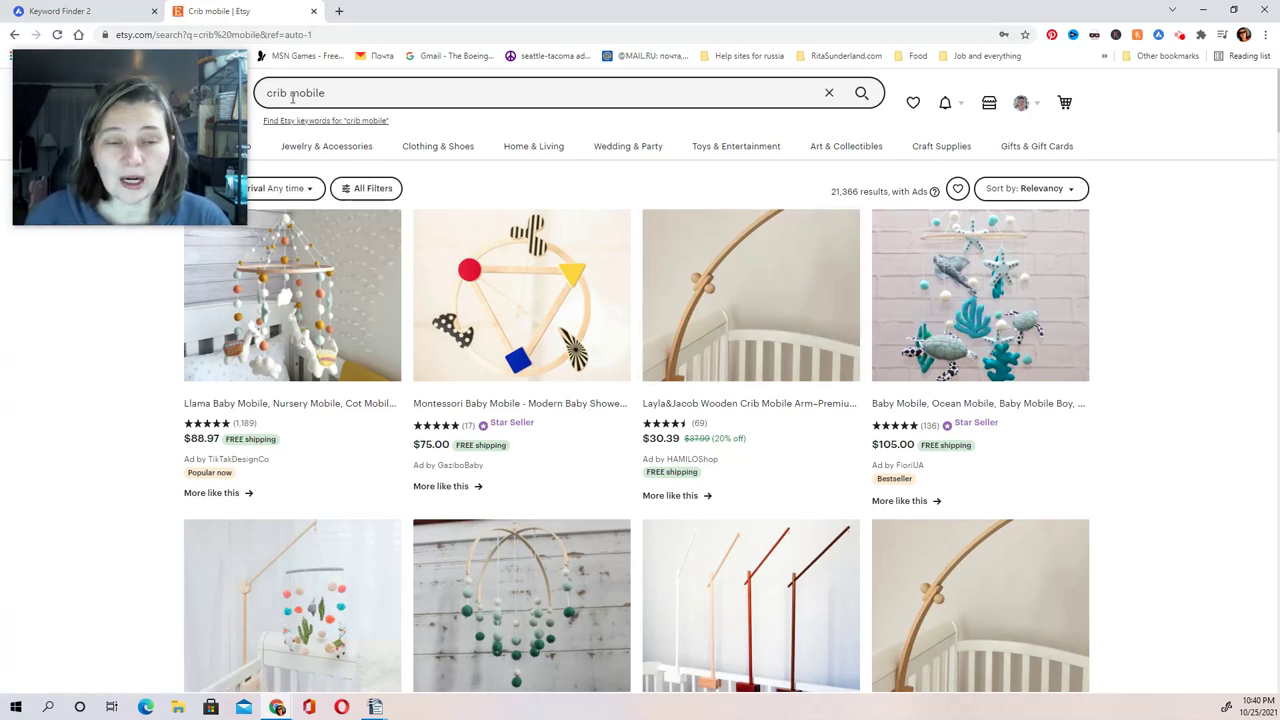
left_click(330, 94)
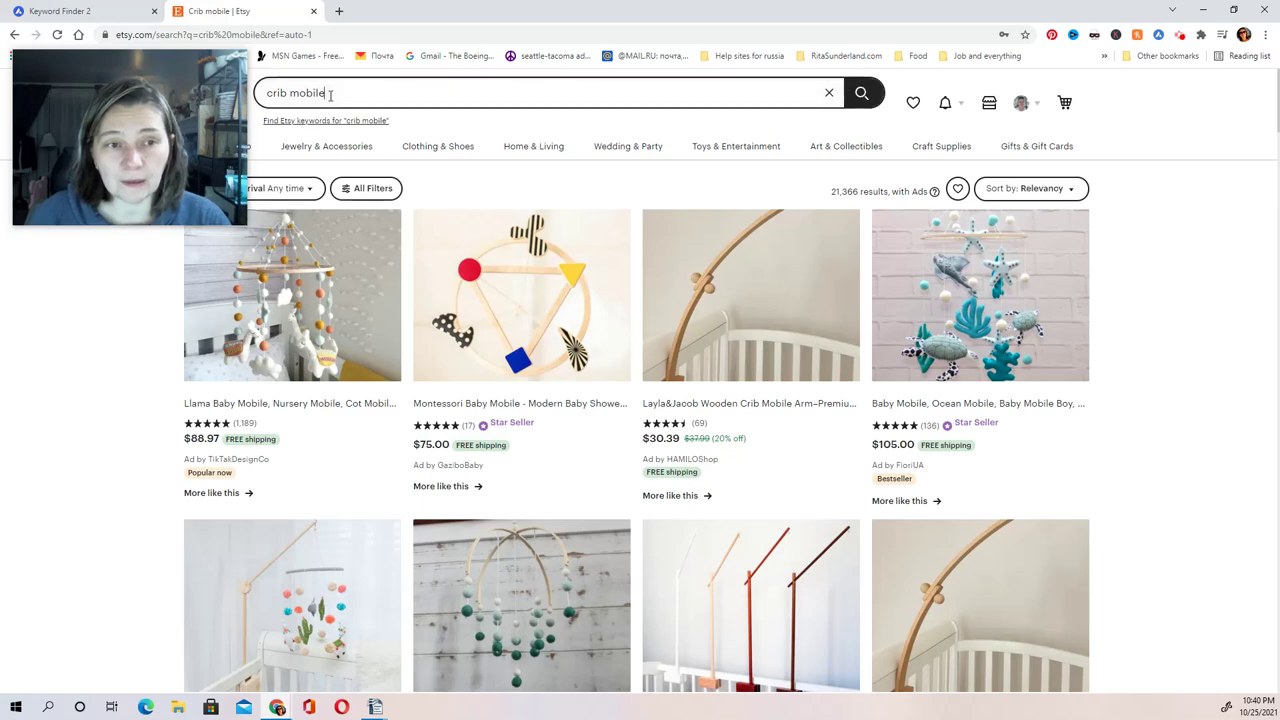
left_click(327, 135)
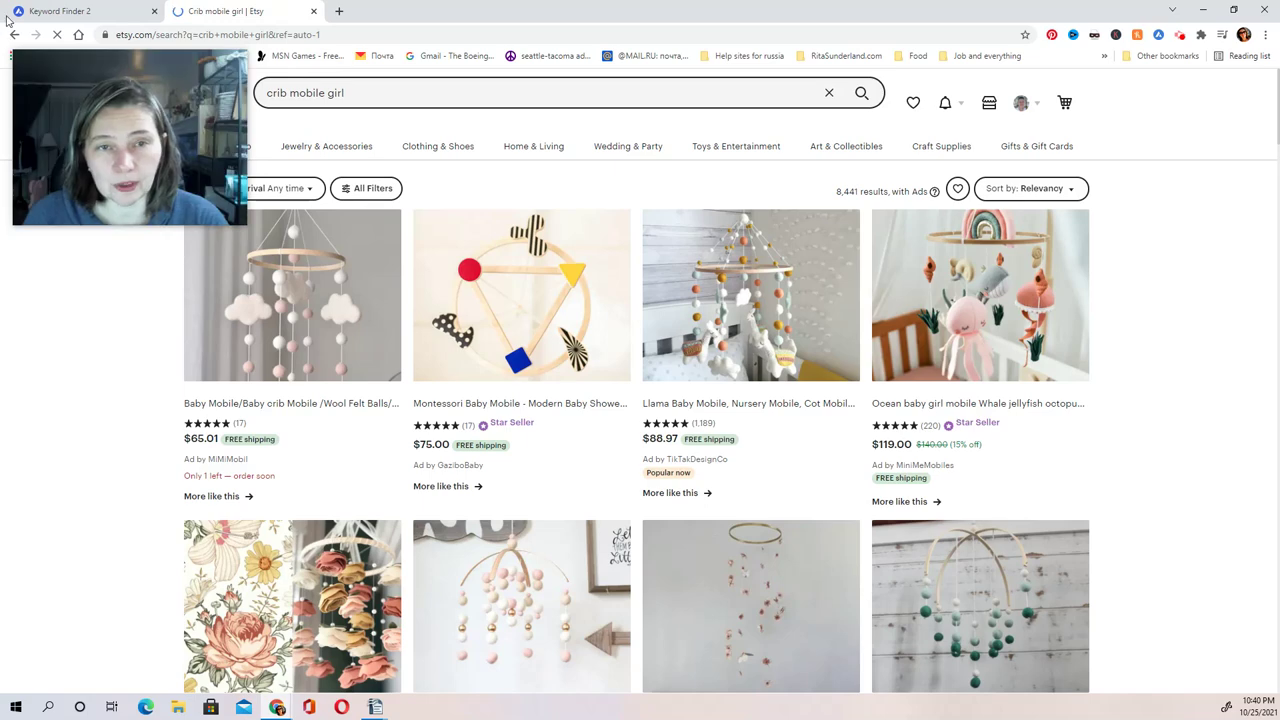
Switch to Keyword Finder and look through the second and third pages of the "baby felt mobile" listing categories.
left_click(48, 12)
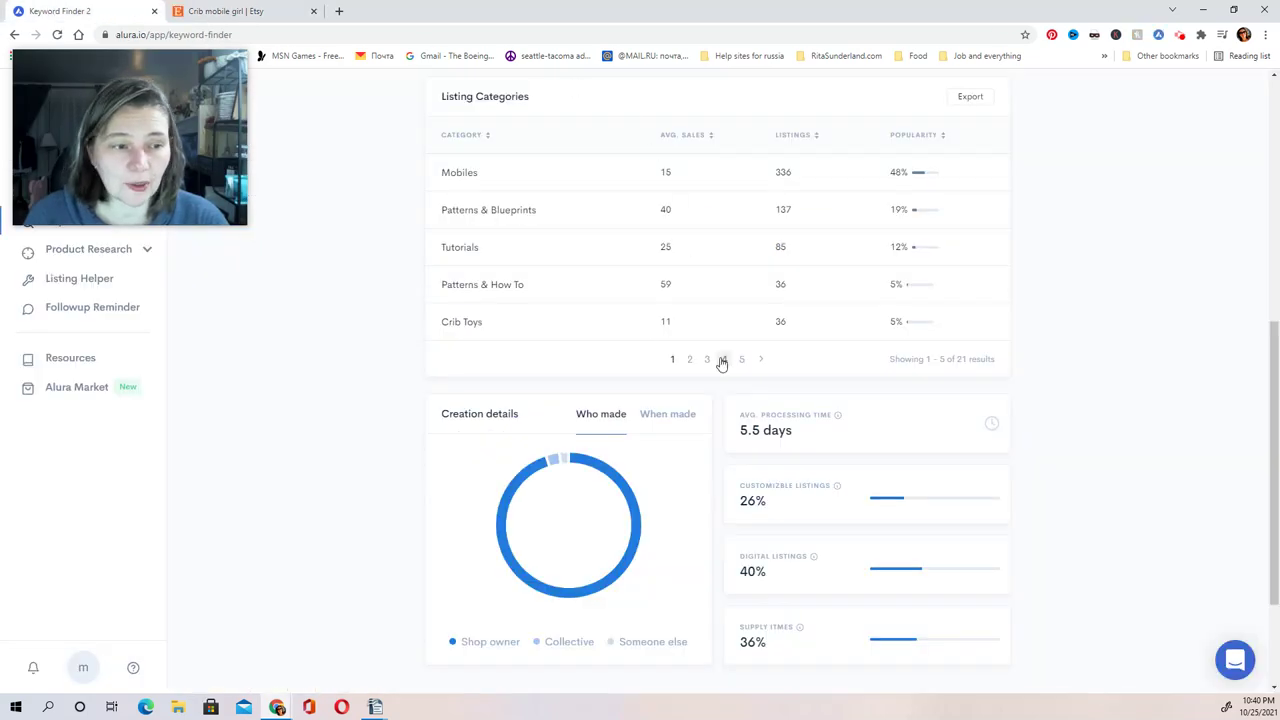
left_click(690, 362)
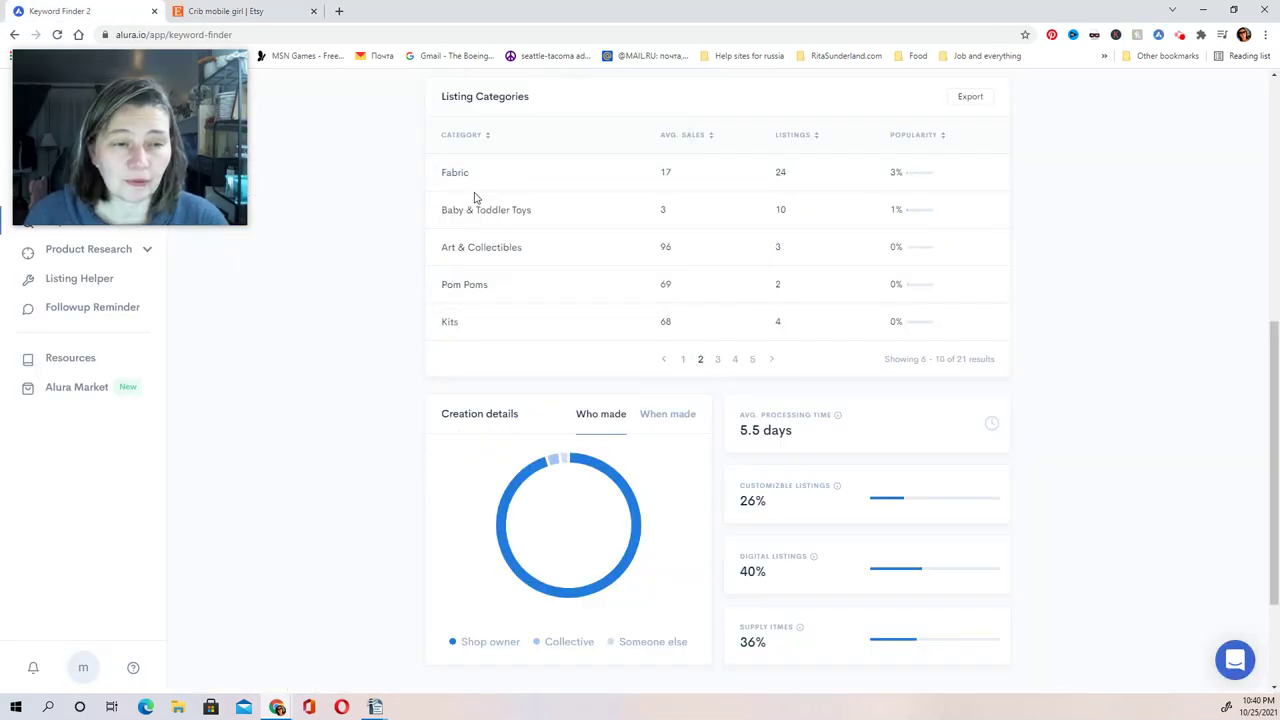
left_click(718, 362)
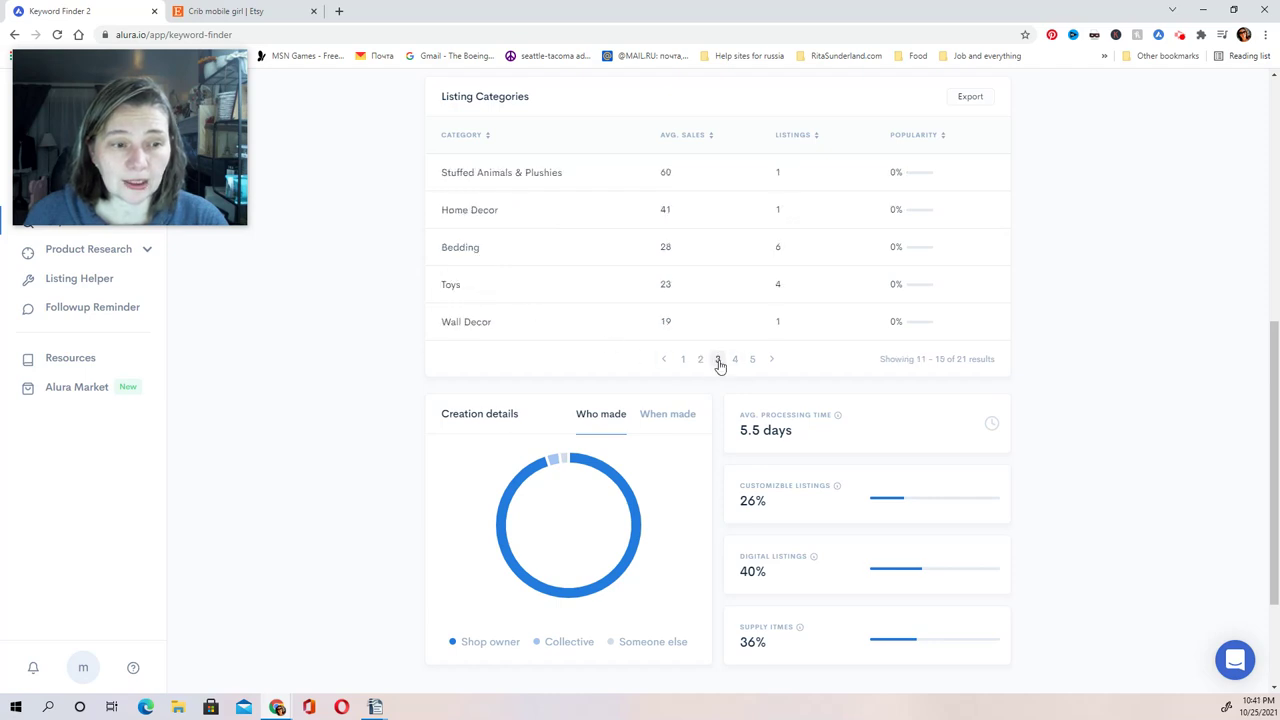
scroll(843, 466, "down", 2)
scroll(786, 417, "up", 6)
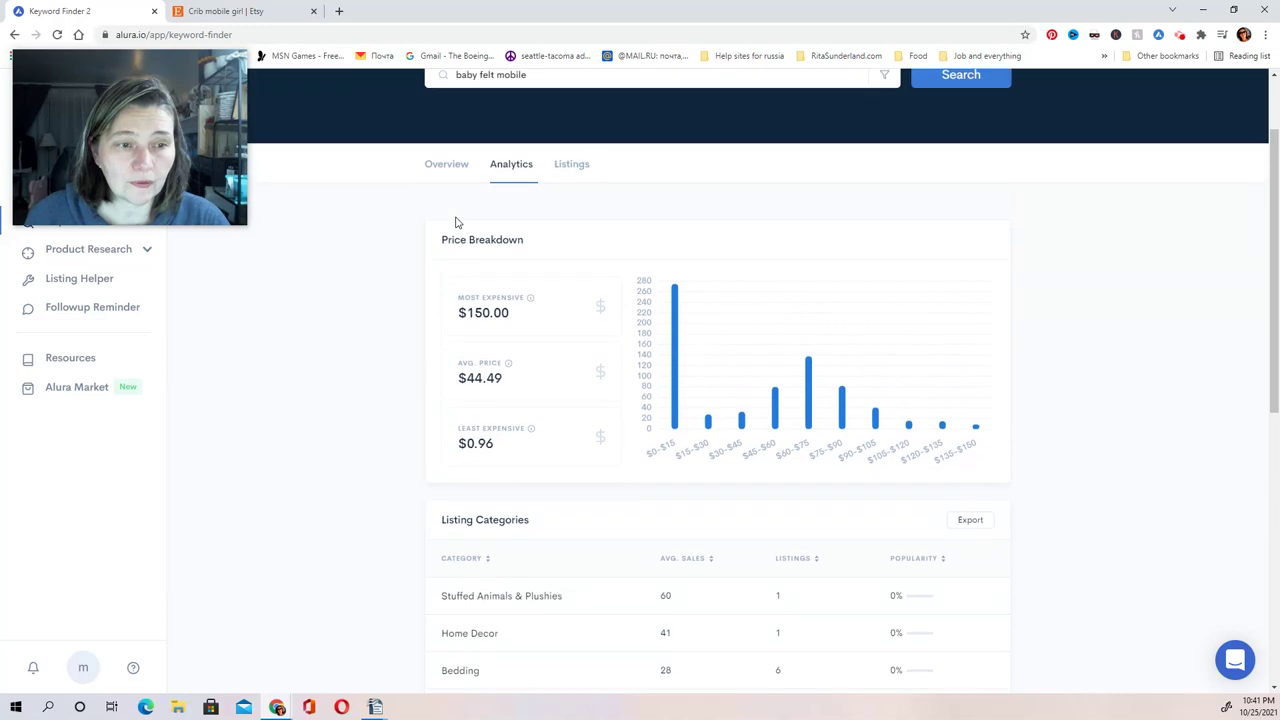
In the "baby felt mobile" overview, load more similar keywords and sort them by competition, lowest first.
left_click(452, 173)
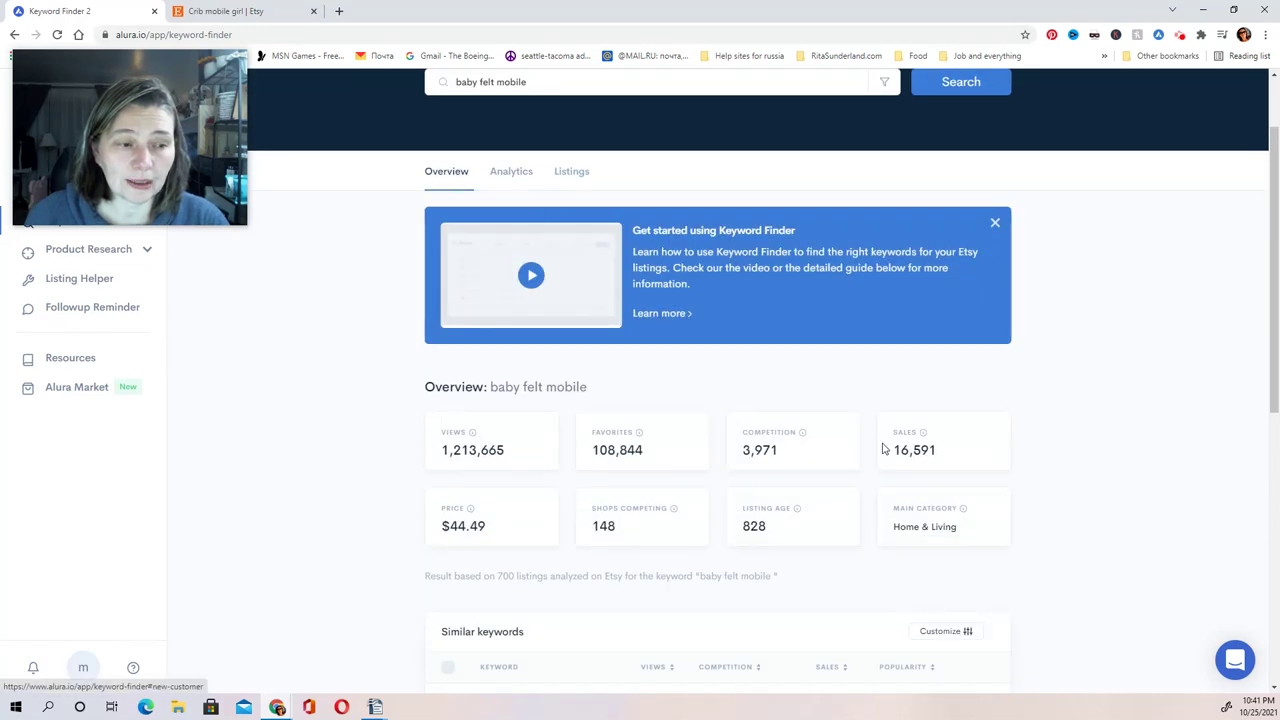
scroll(758, 483, "down", 5)
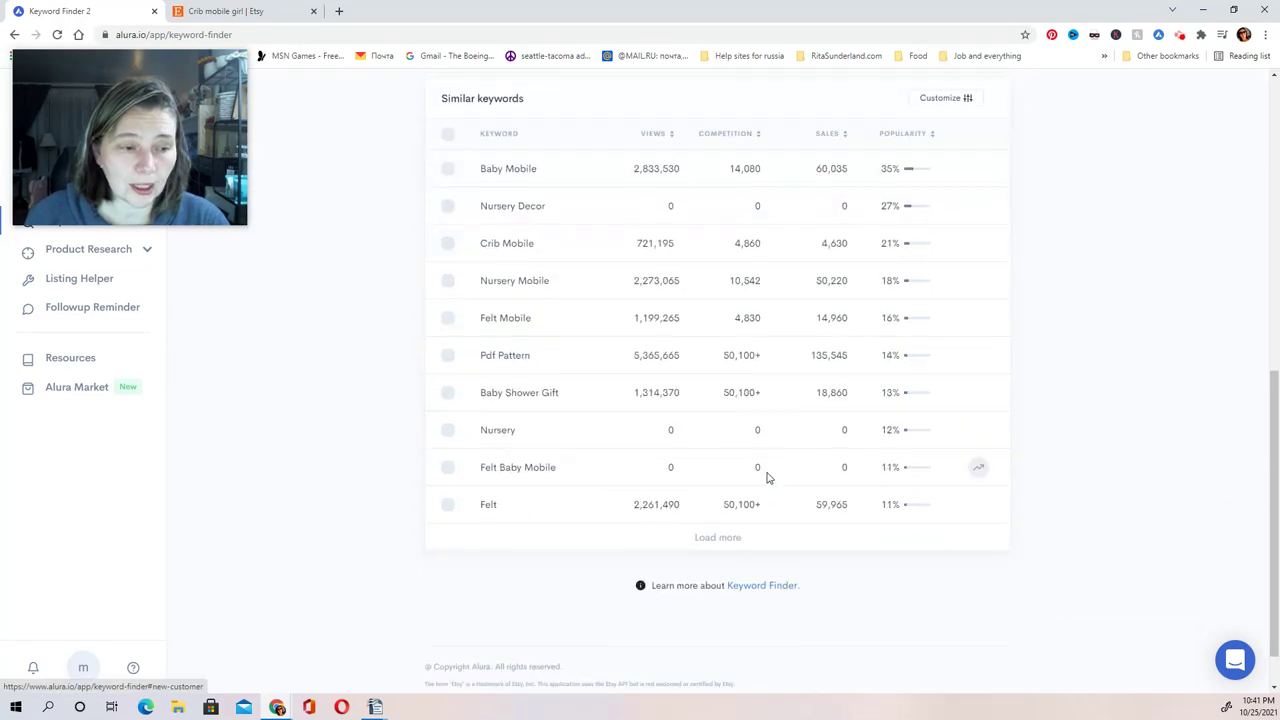
left_click(737, 546)
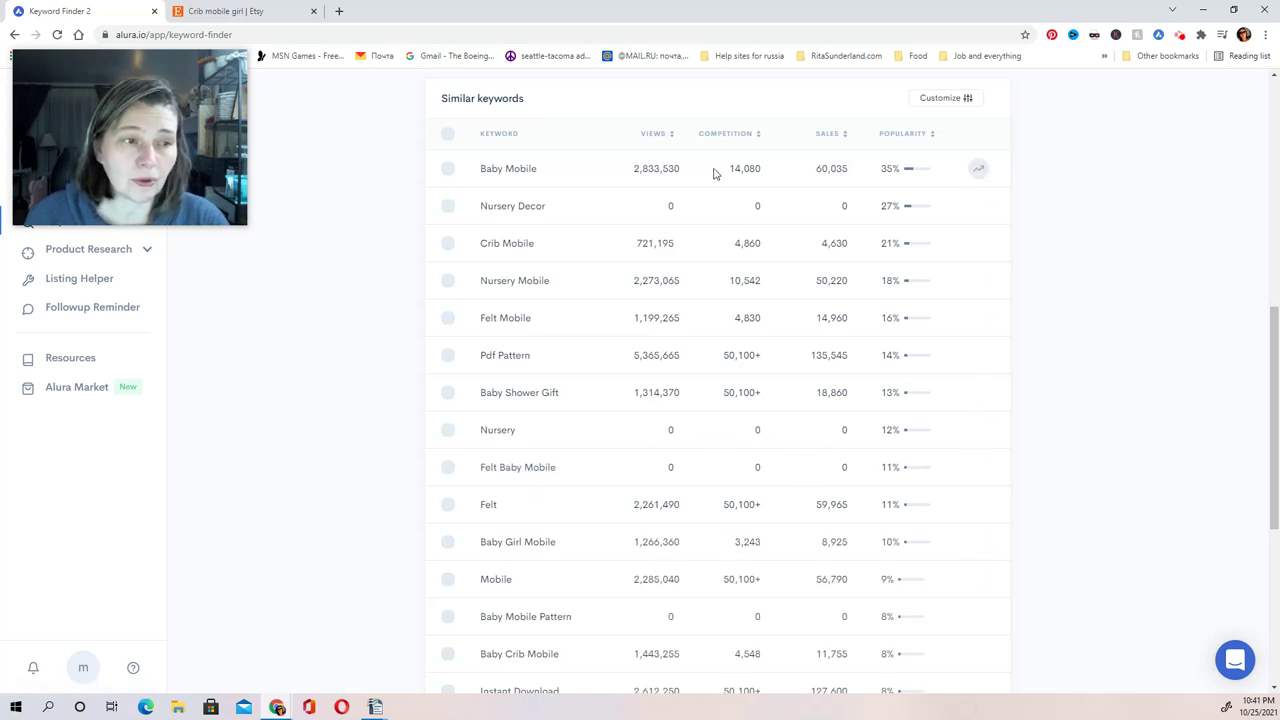
left_click(733, 134)
left_click(733, 134)
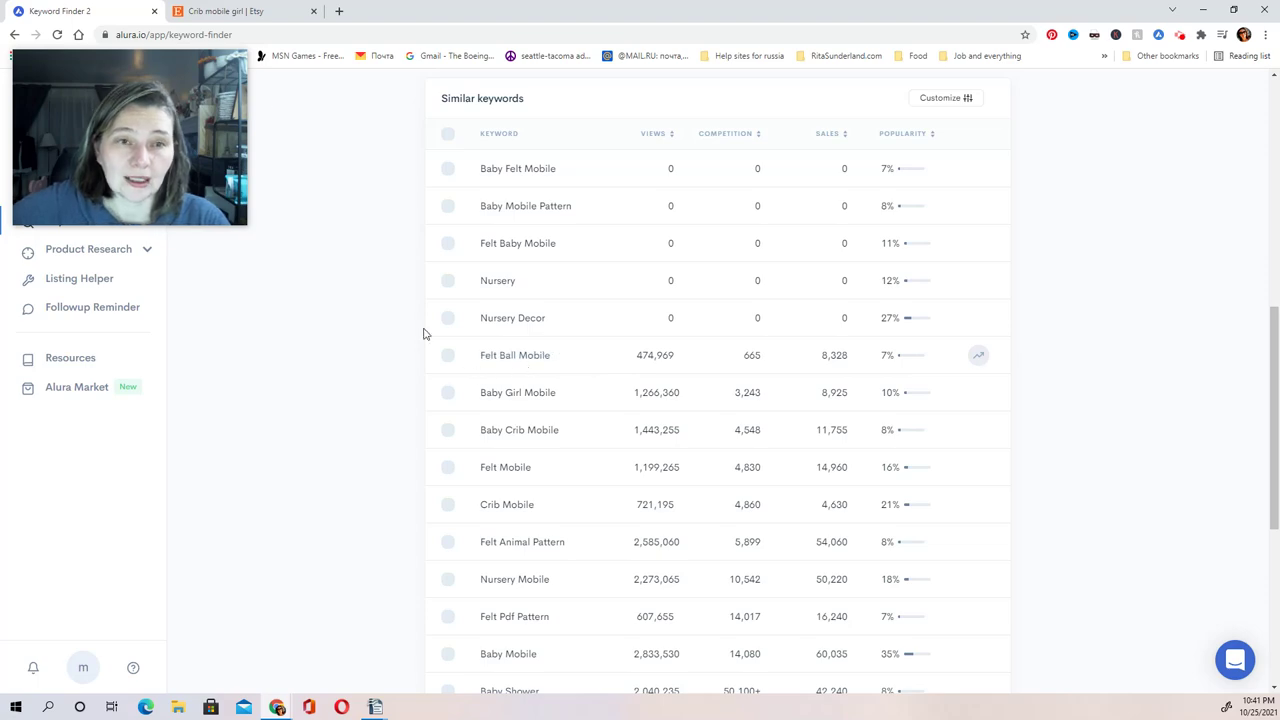
Switch to Etsy and search for the suggested phrase "felt ball mobile".
left_click(220, 16)
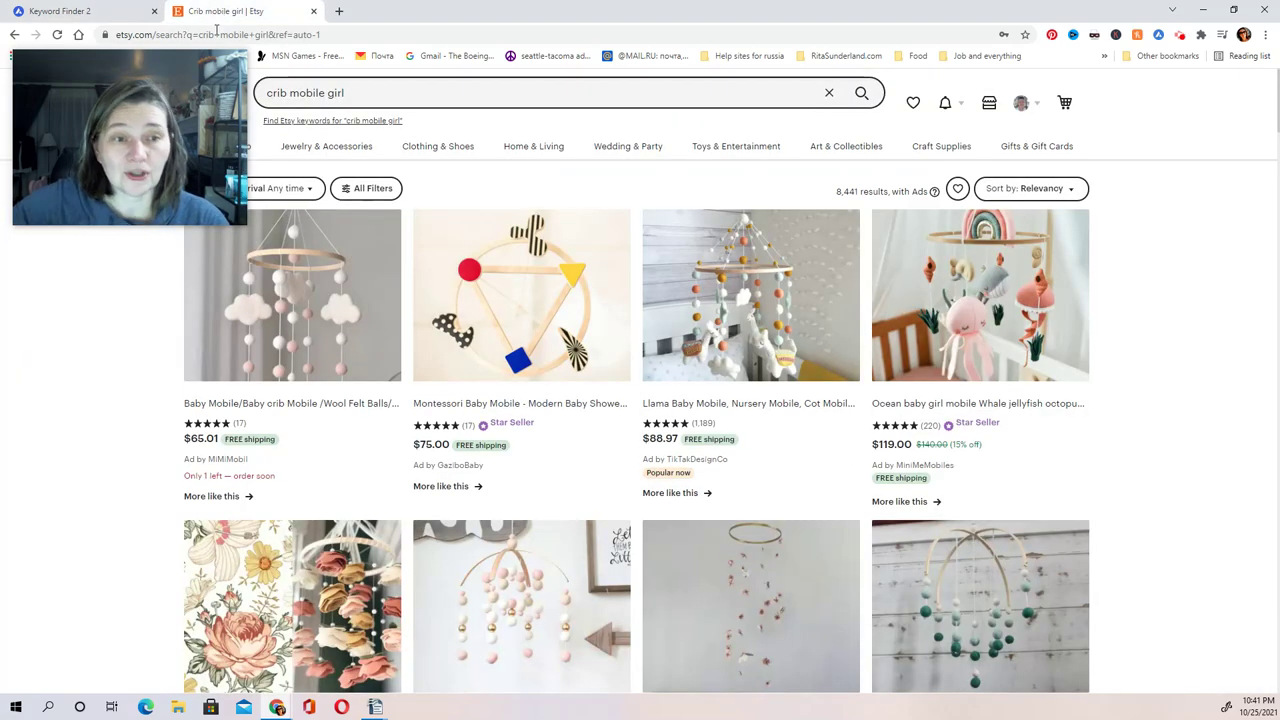
left_click(396, 91)
type("fe")
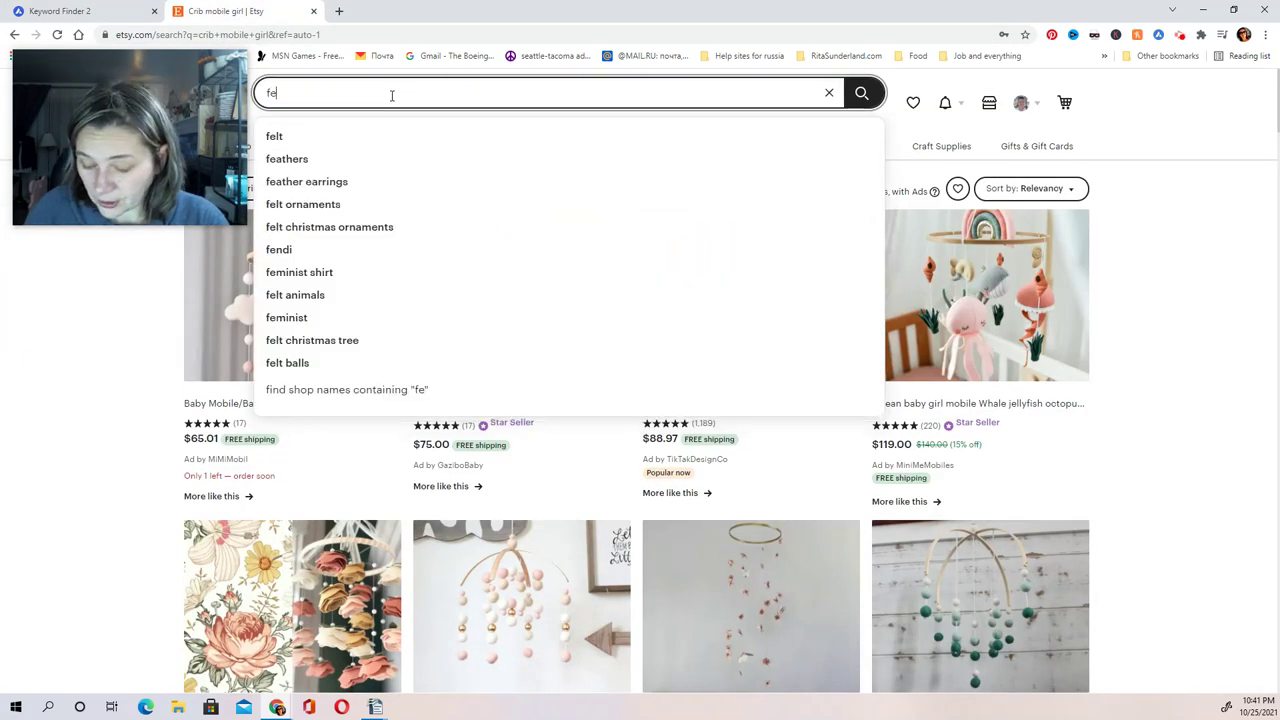
type("lt ball")
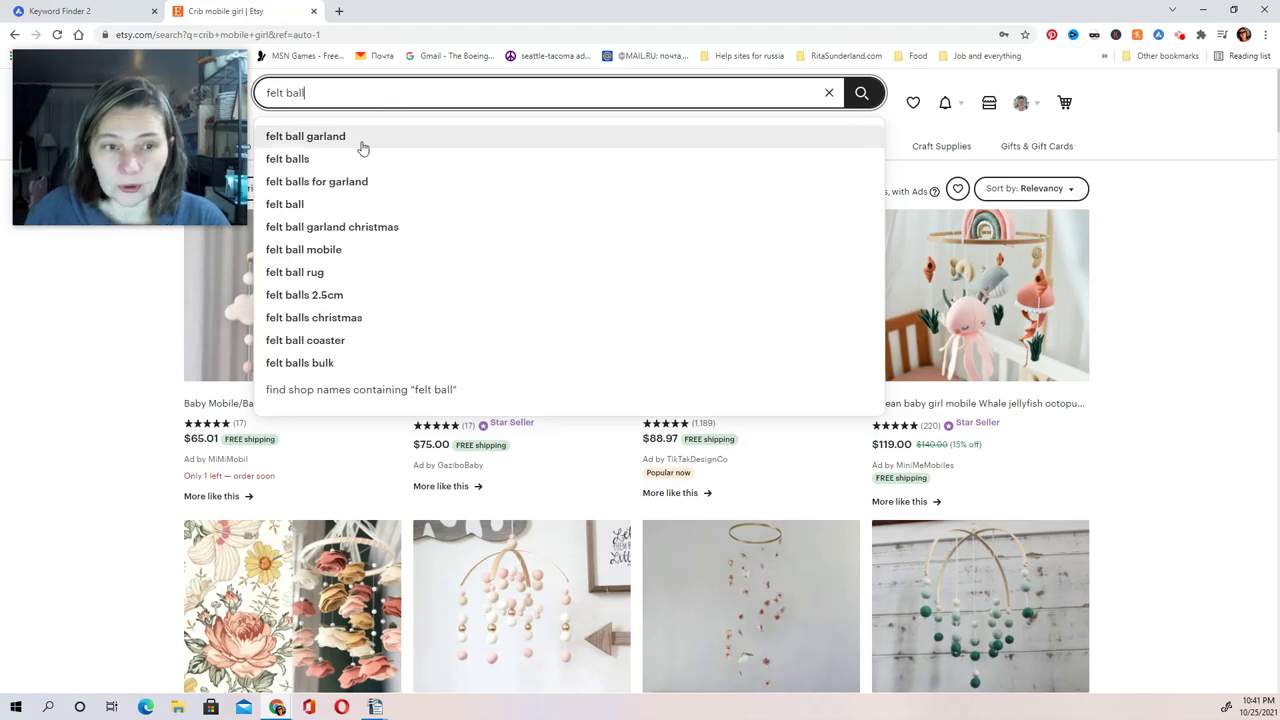
left_click(340, 250)
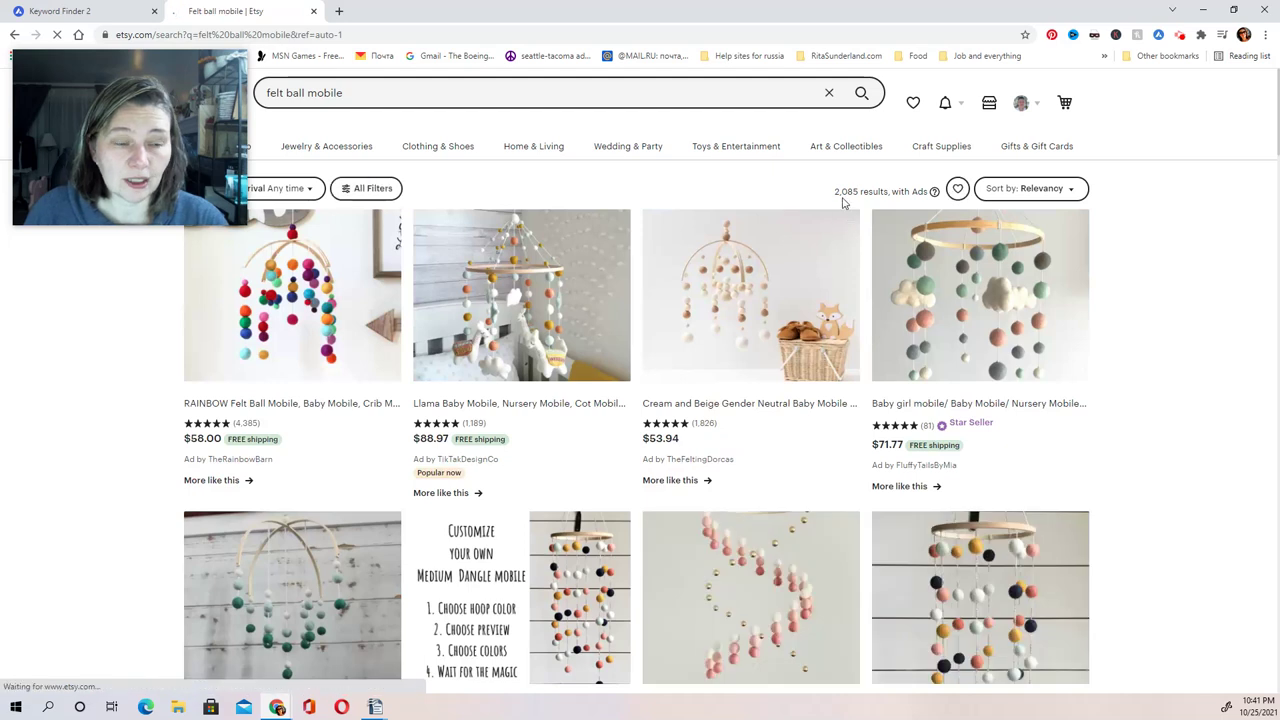
Switch to Keyword Finder and check the competition figure of the similar keyword Felt Ball Mobile.
left_click(85, 8)
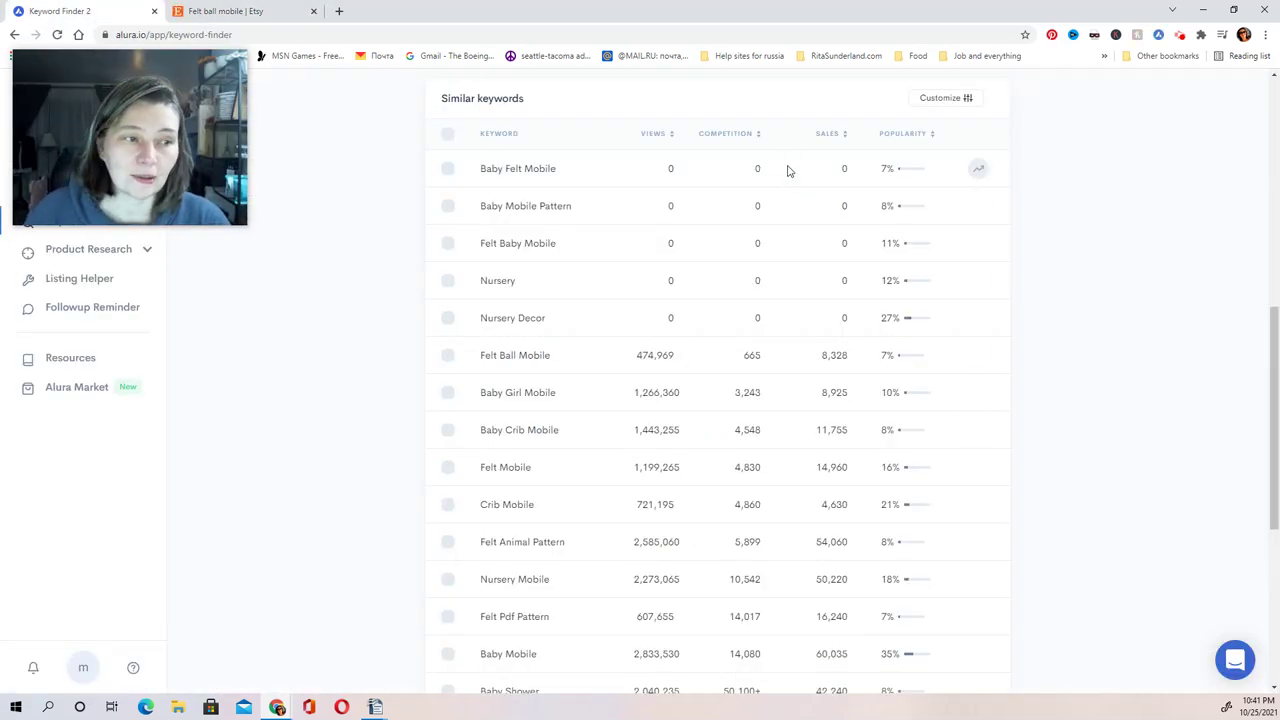
double_click(750, 358)
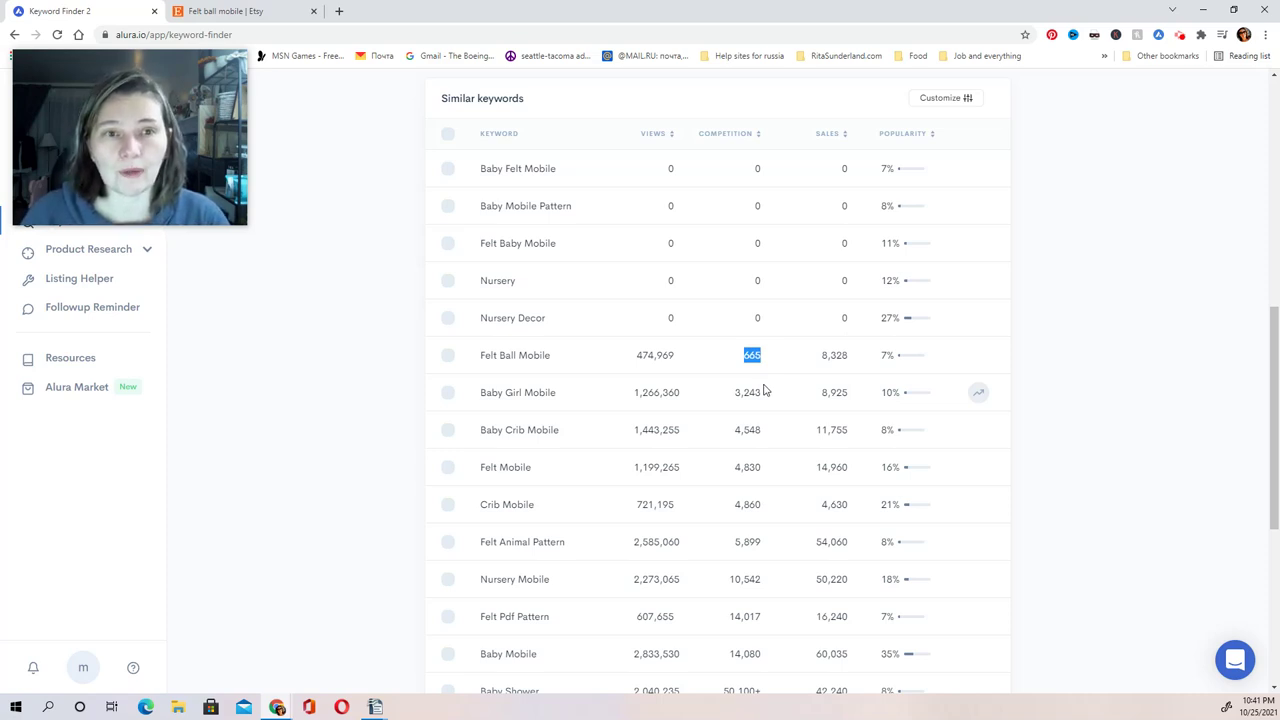
mouse_move(71, 159)
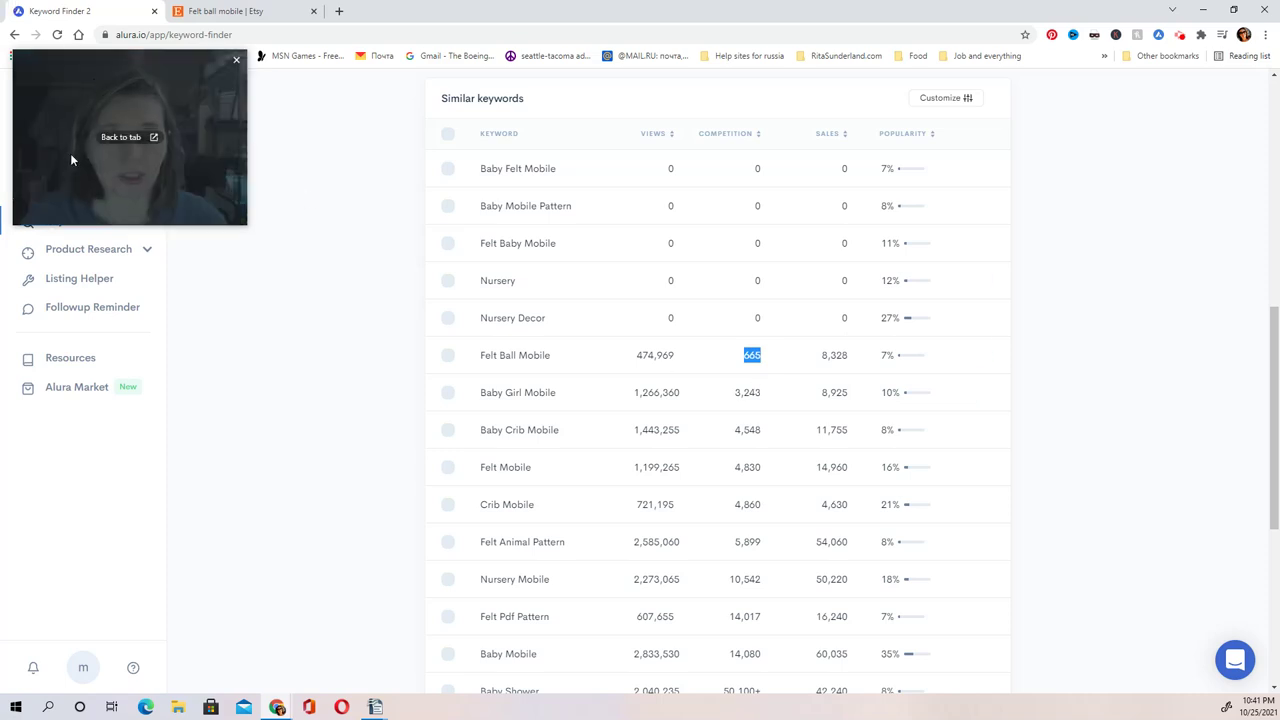
Switch to Etsy, search for the suggested "felt ball mobile driftwood" and look through the resulting listings.
left_click(249, 17)
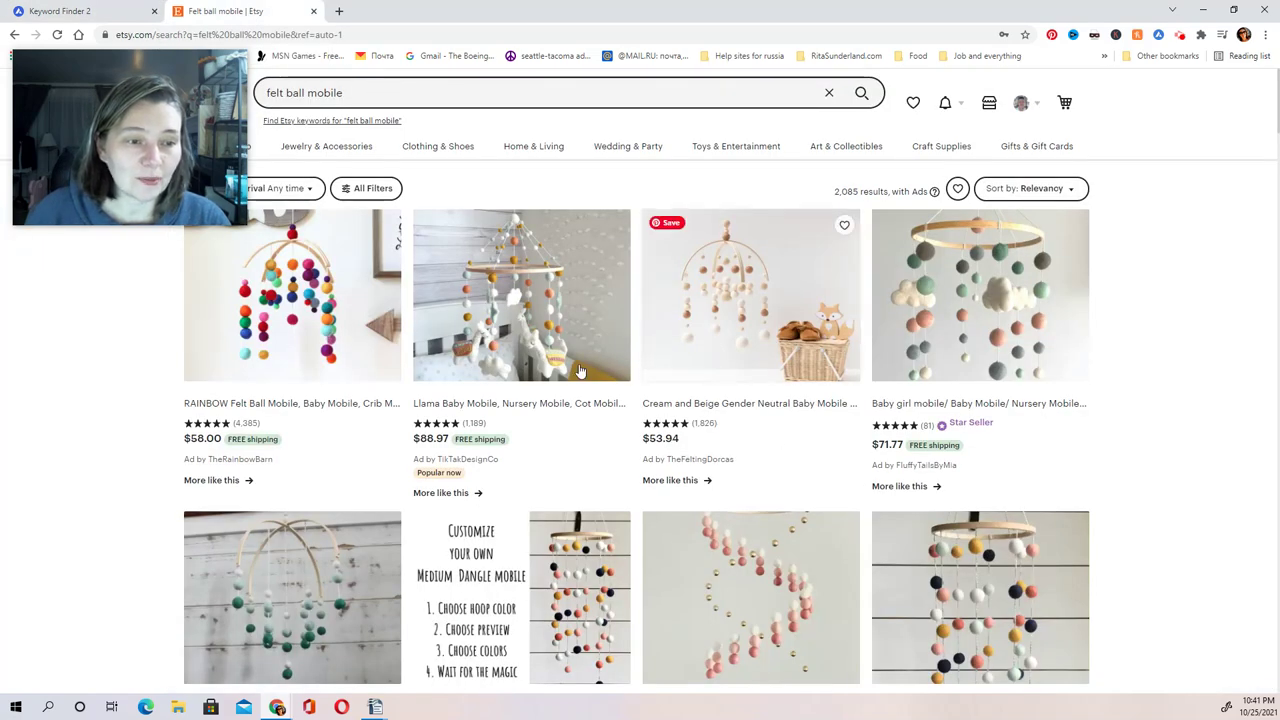
left_click(408, 97)
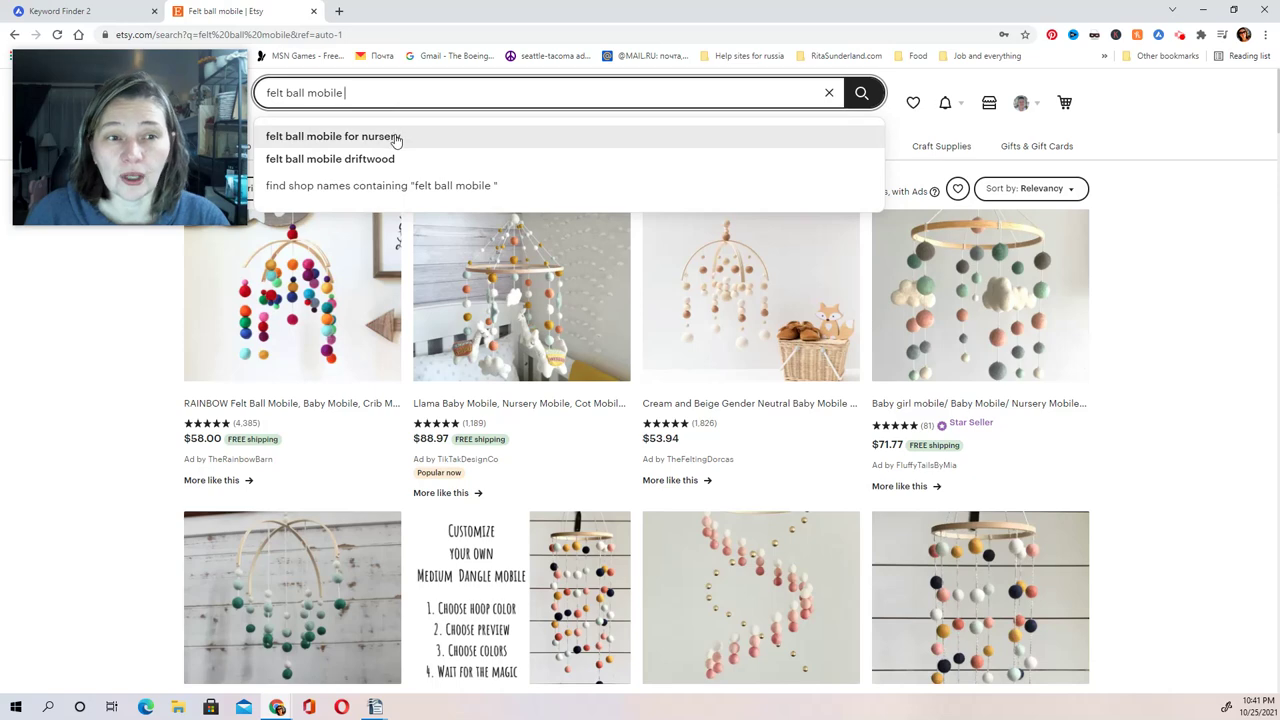
left_click(389, 168)
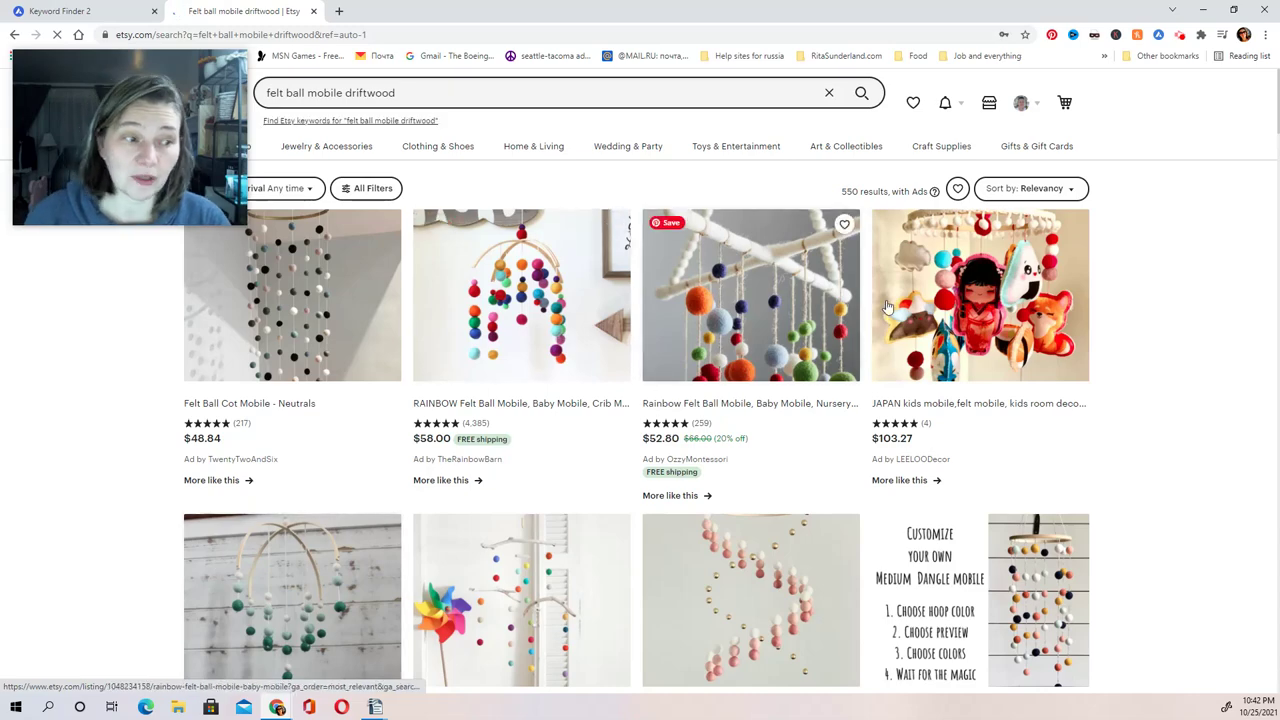
scroll(860, 400, "down", 3)
scroll(826, 397, "down", 3)
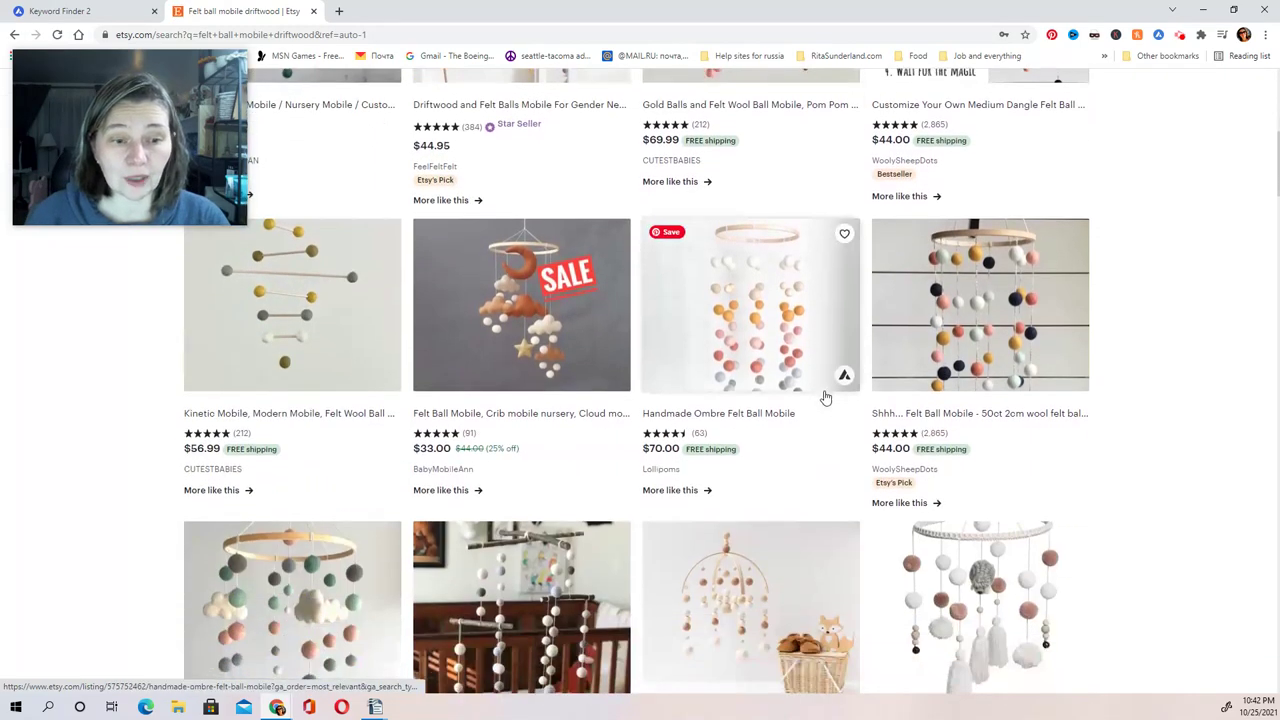
scroll(826, 397, "up", 8)
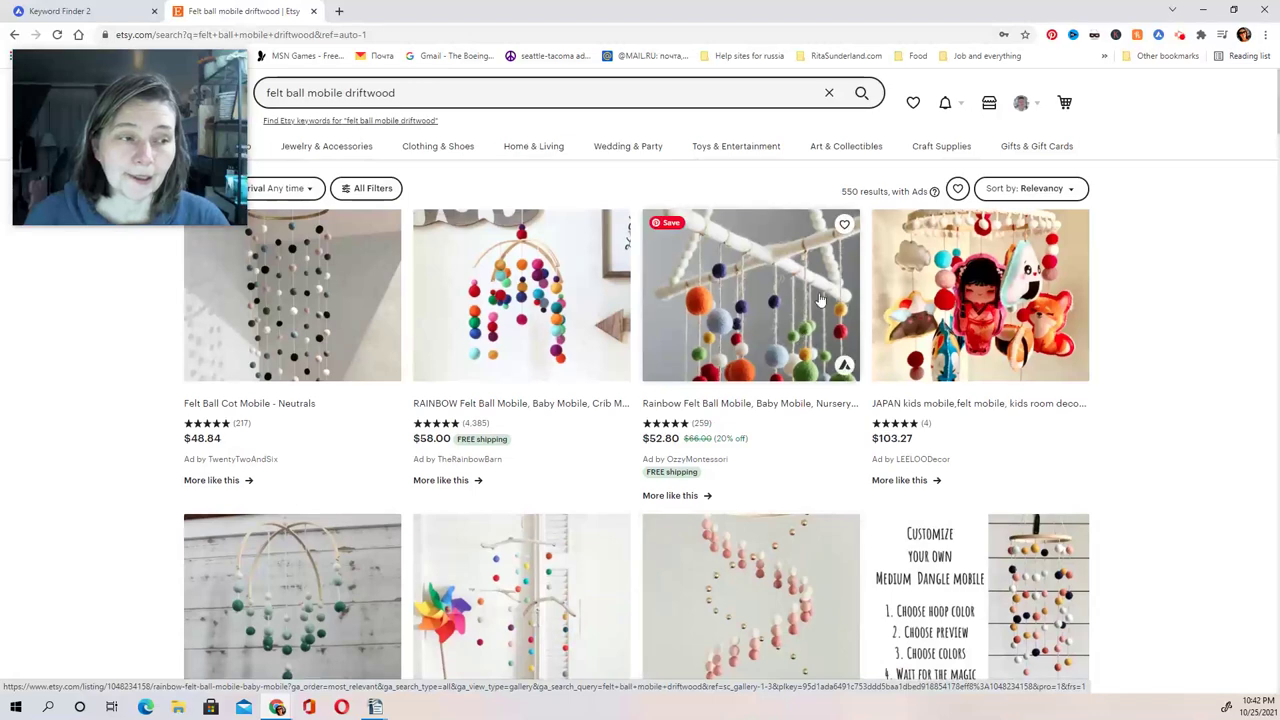
Replace the driftwood search on Etsy with the suggested "felt ball mobile for nursery".
double_click(380, 93)
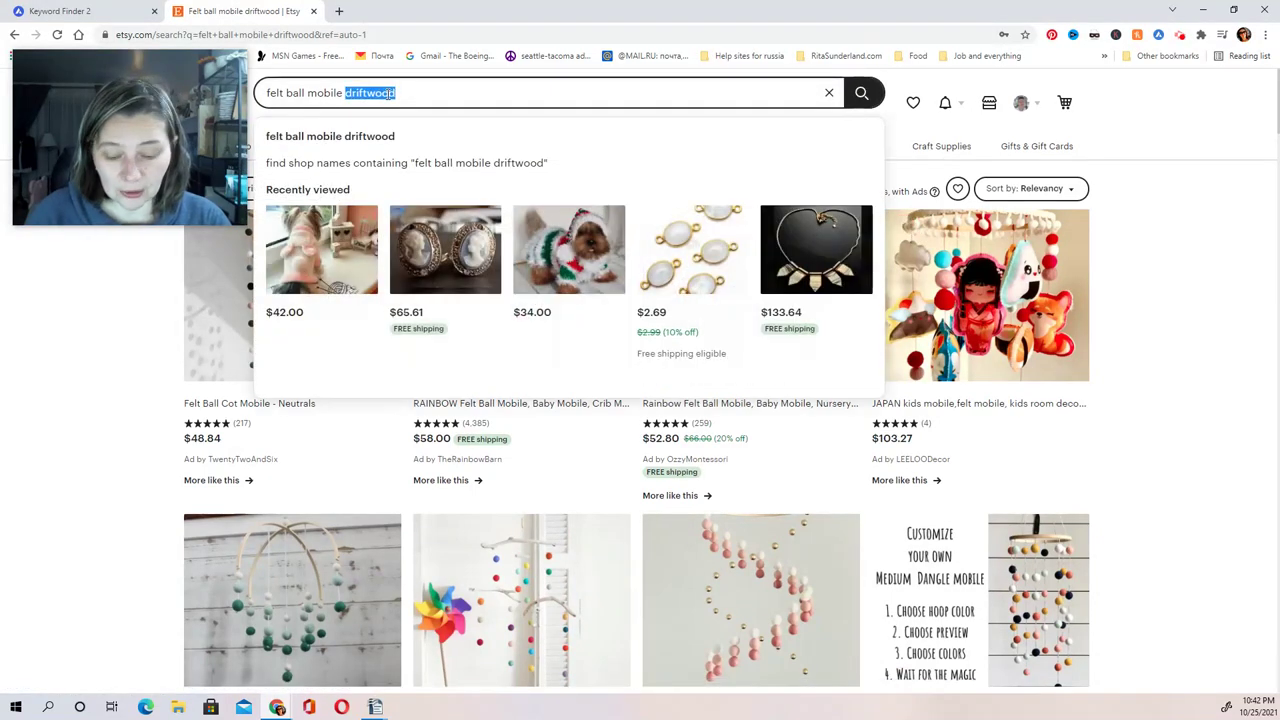
key("BackSpace")
left_click(370, 137)
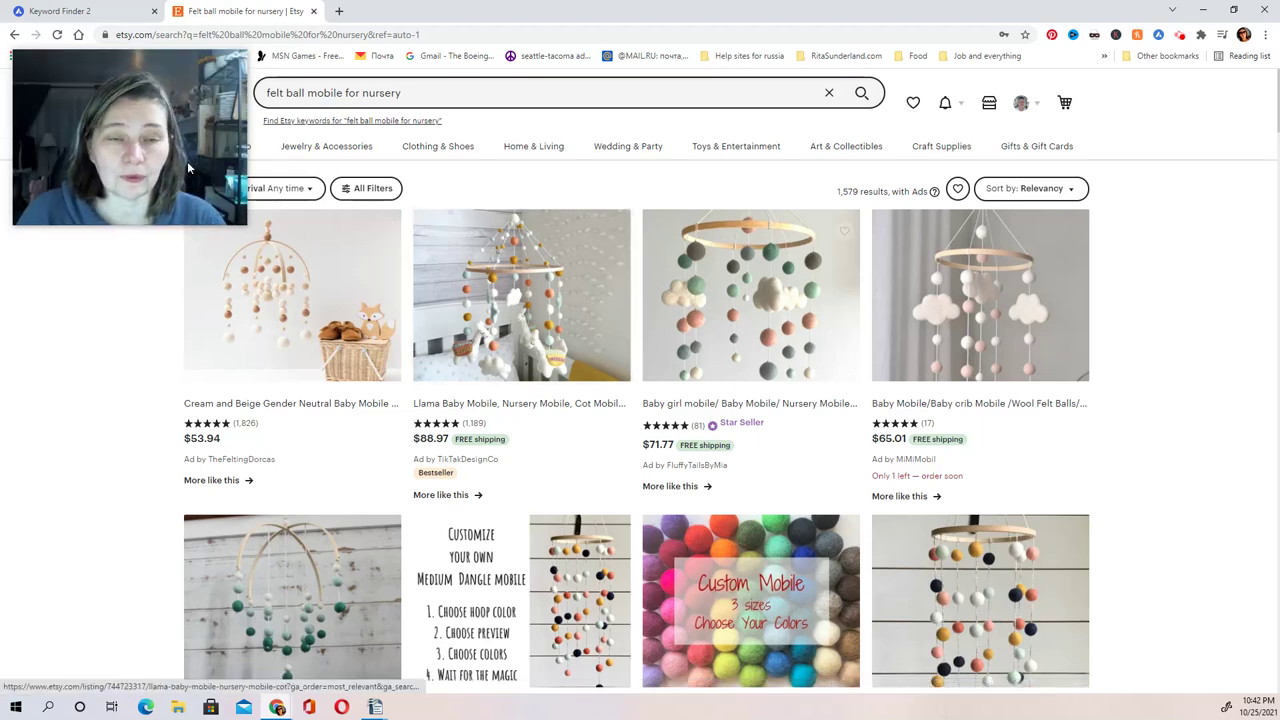
Consult the similar keywords in Keyword Finder, and search Etsy for the suggested "felt animals mobile".
left_click(80, 12)
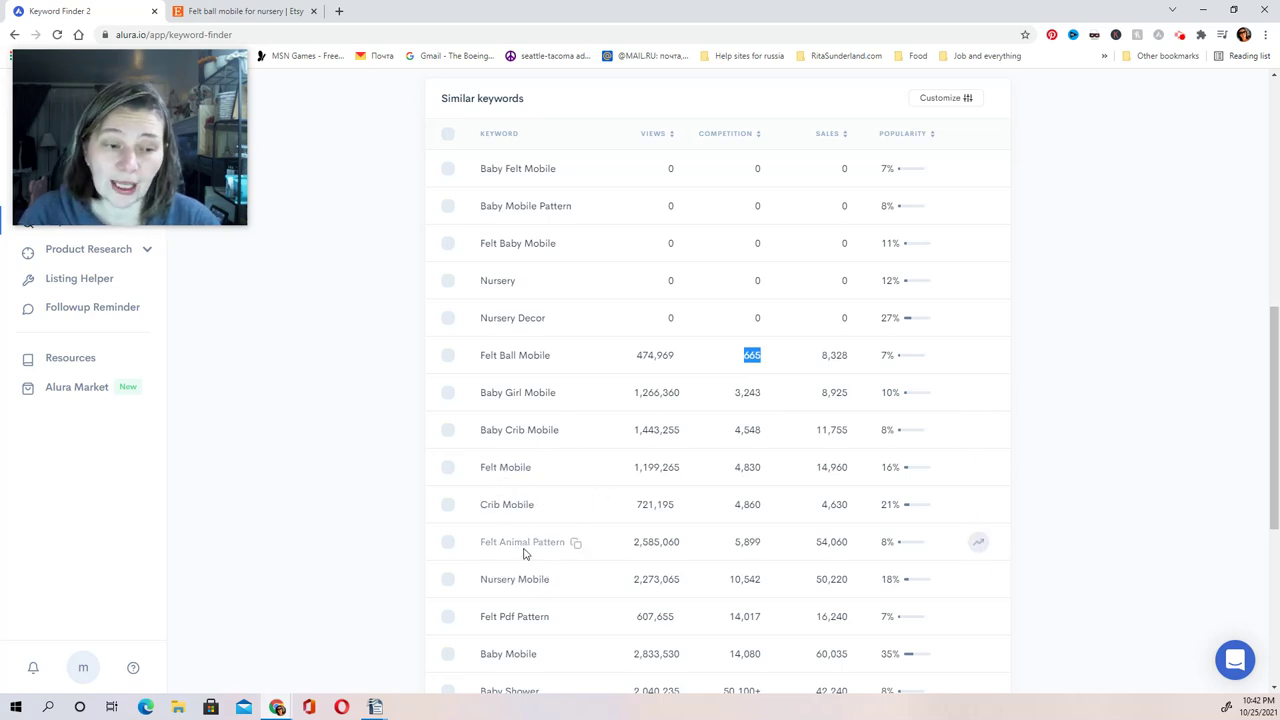
left_click(250, 12)
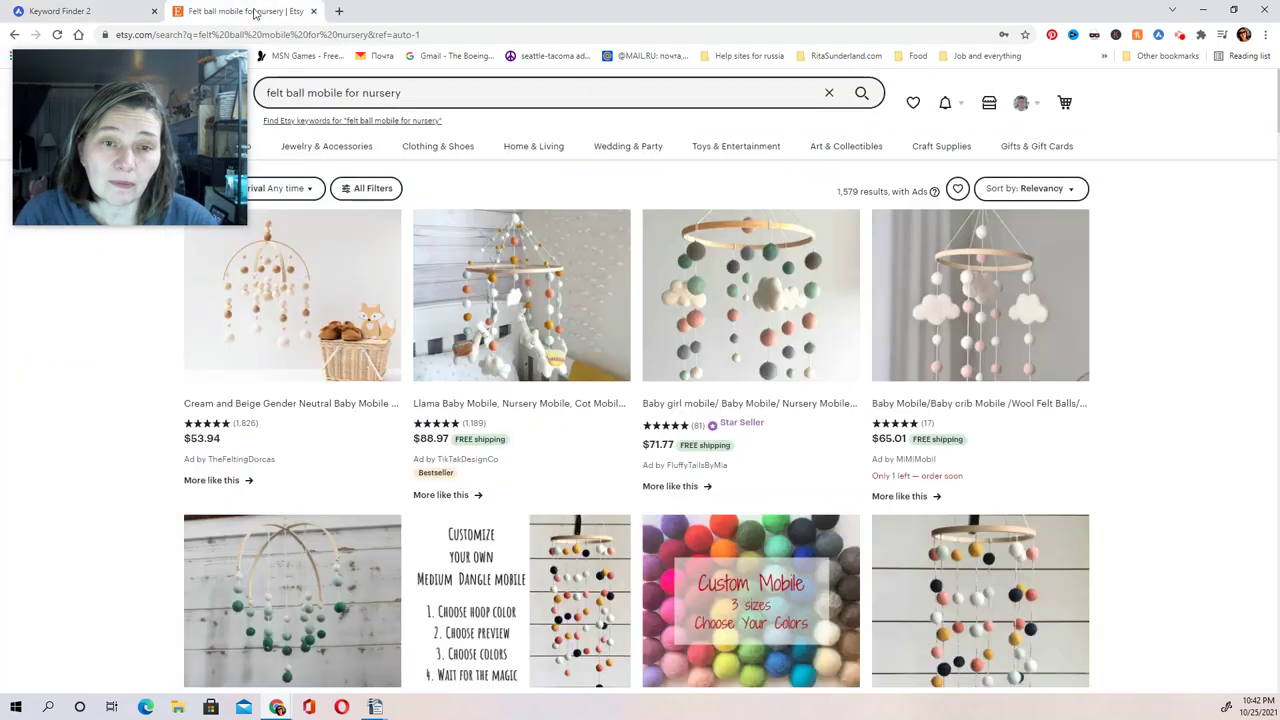
triple_click(419, 93)
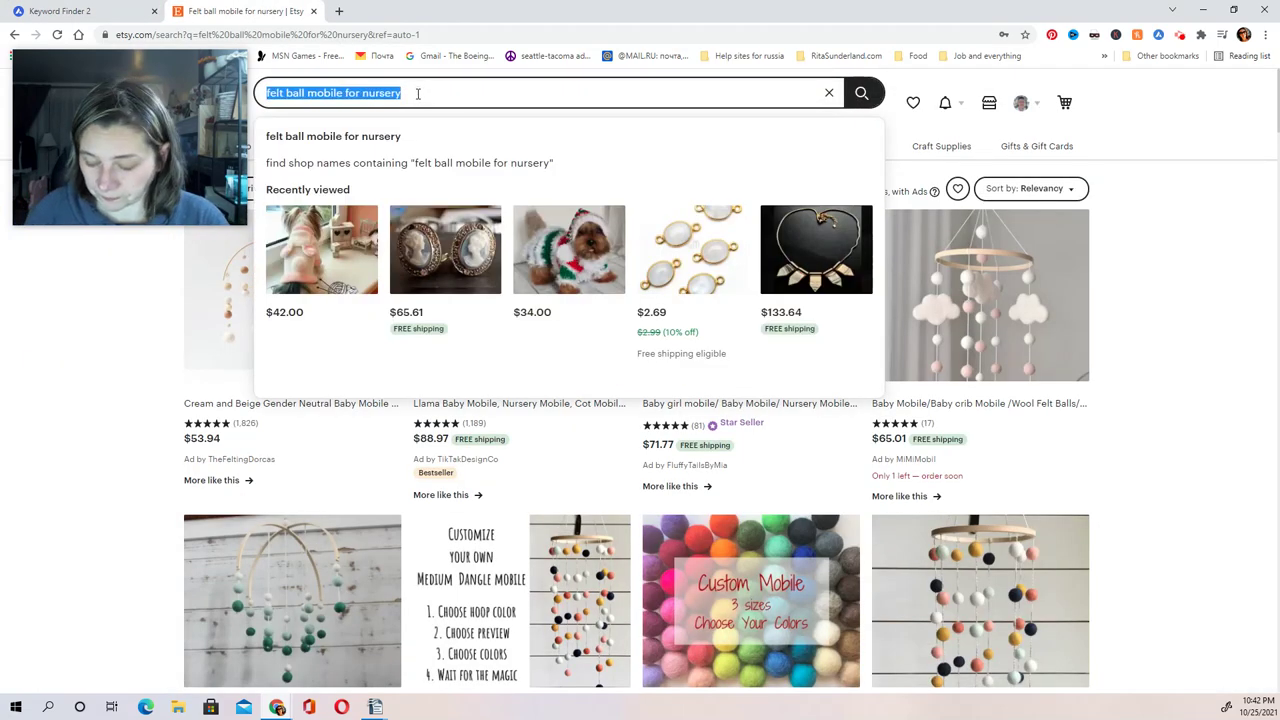
key("BackSpace")
type("fely")
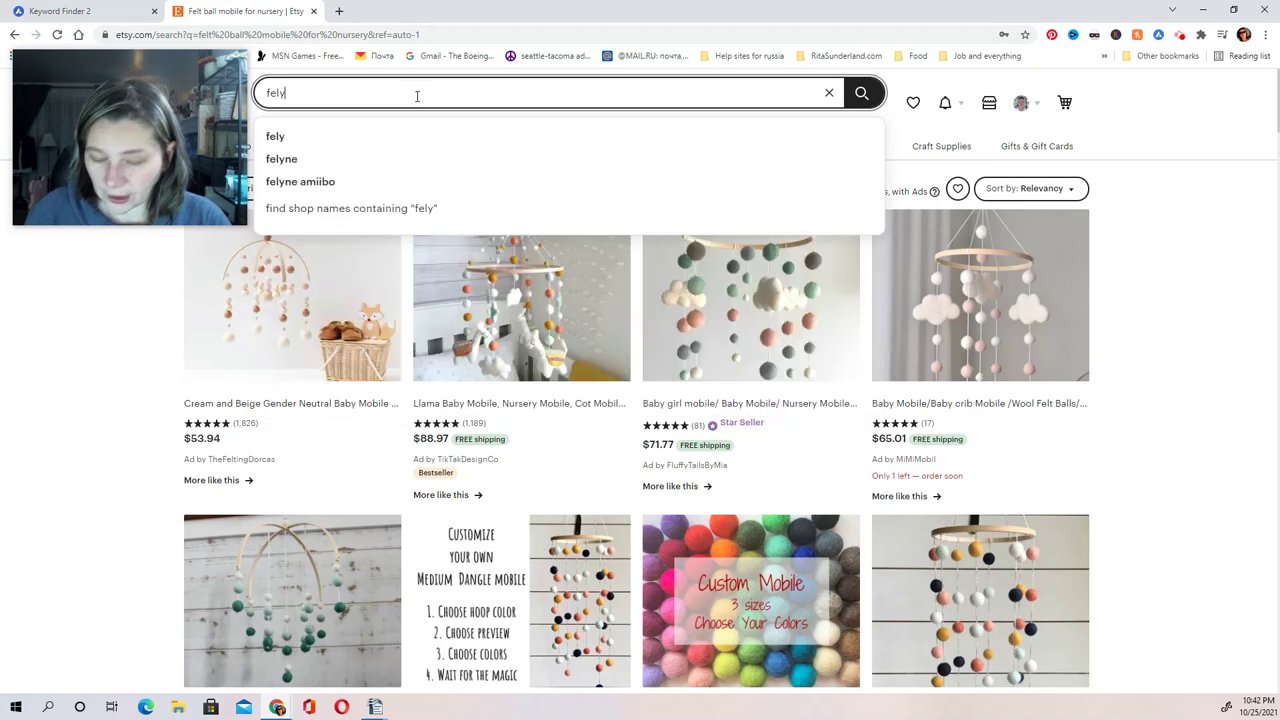
key("BackSpace")
type("t an")
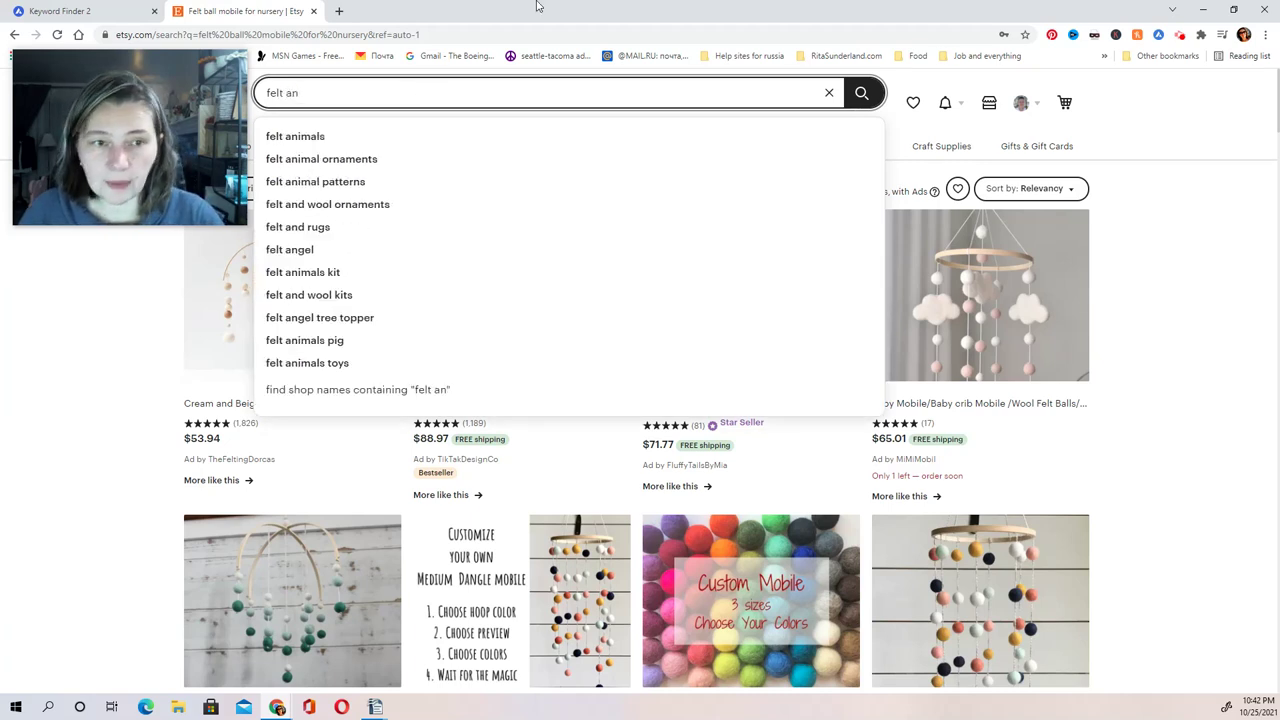
key("Down")
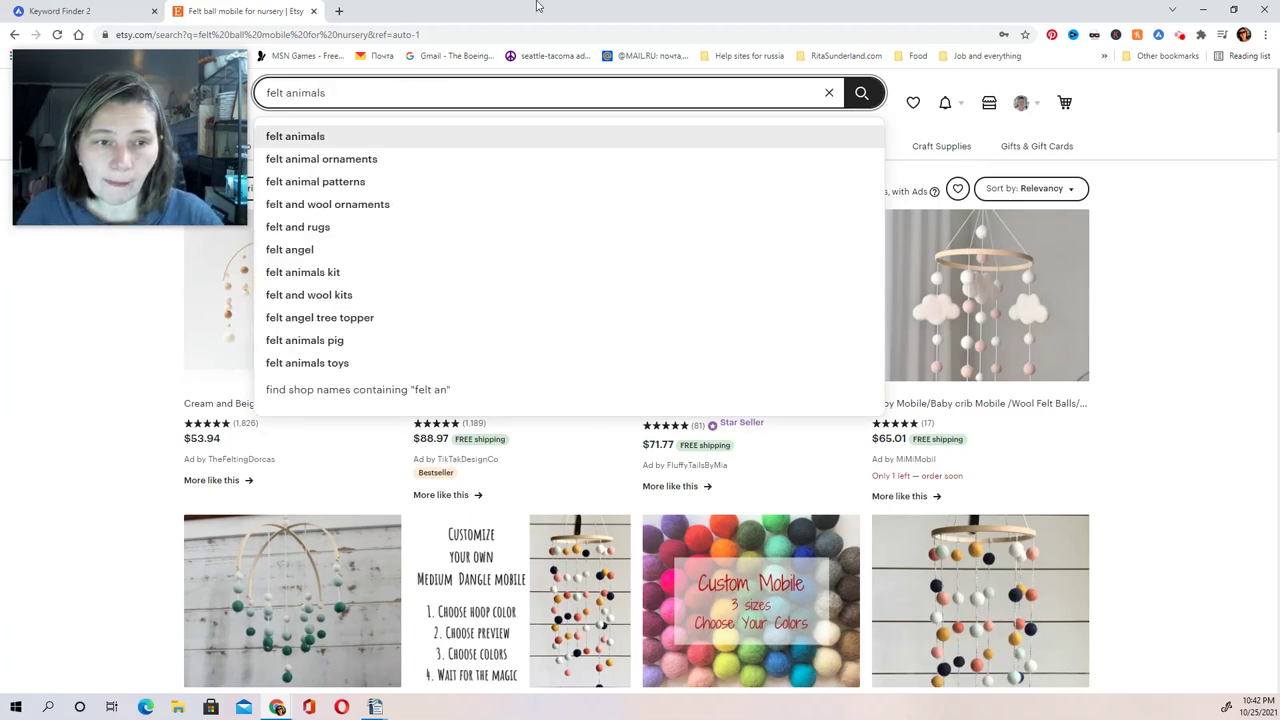
type("m")
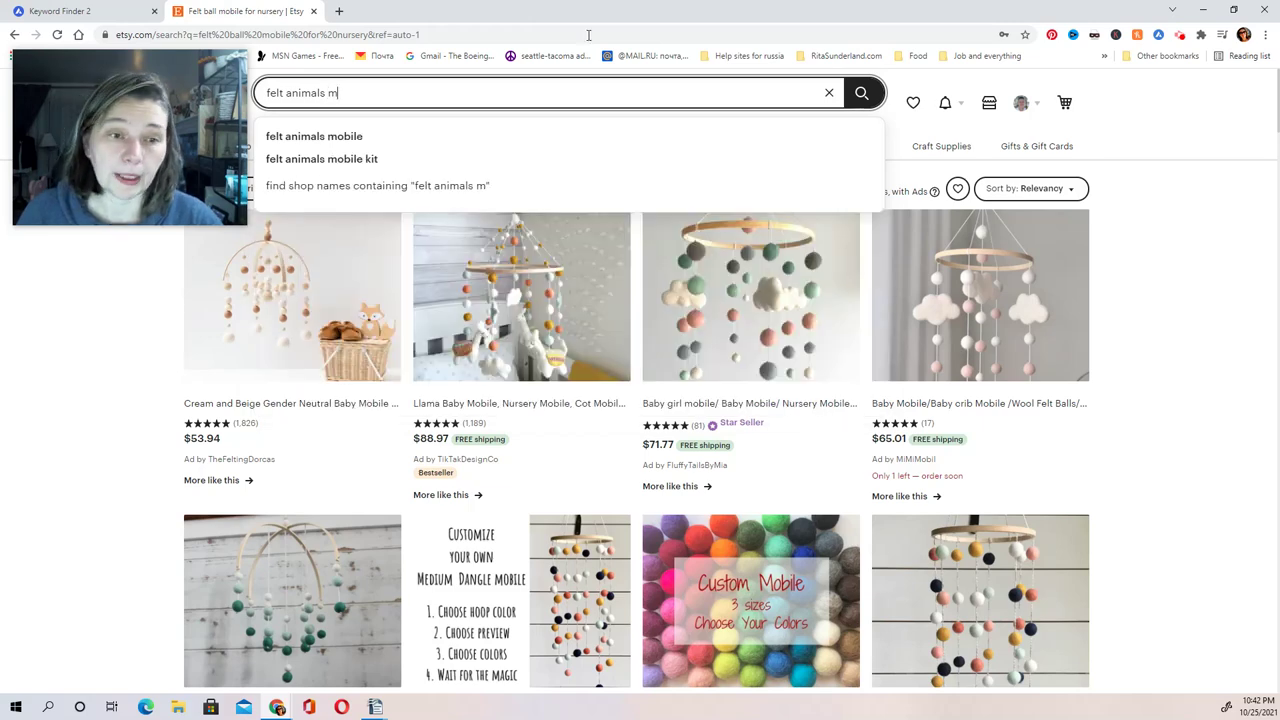
left_click(382, 145)
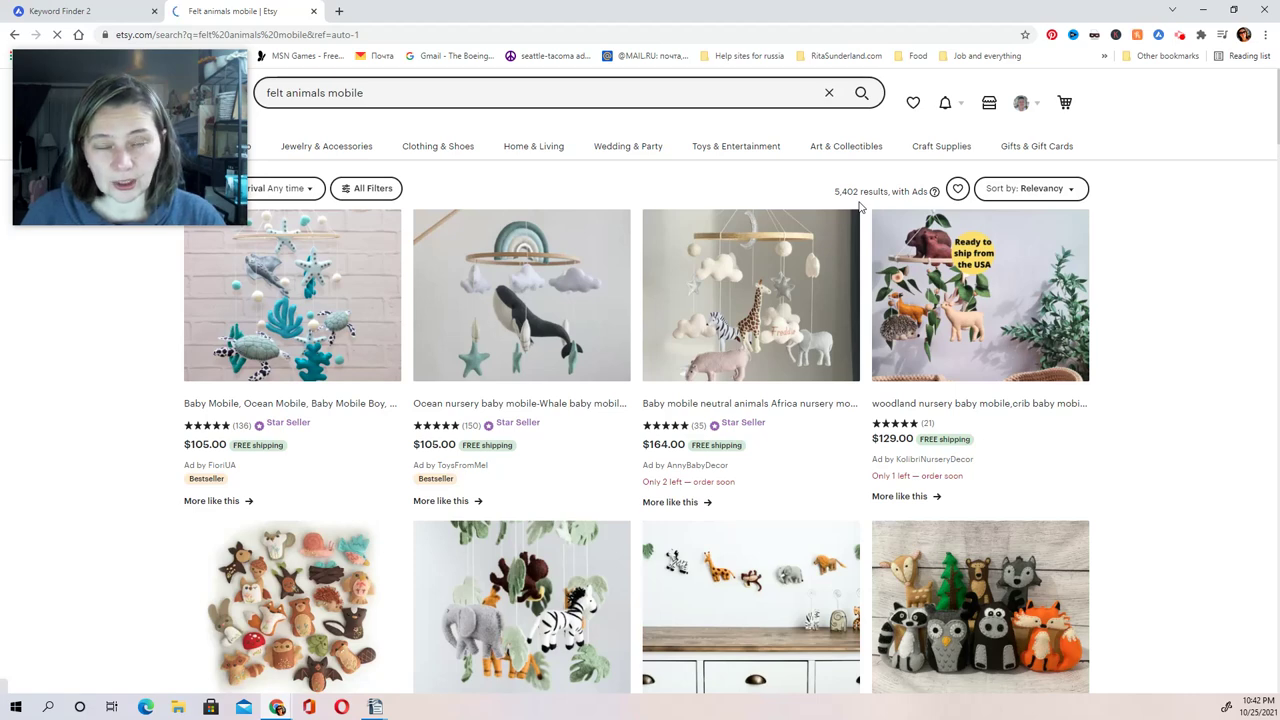
Switch to Keyword Finder and look through the rest of the similar keywords for "baby felt mobile".
left_click(78, 11)
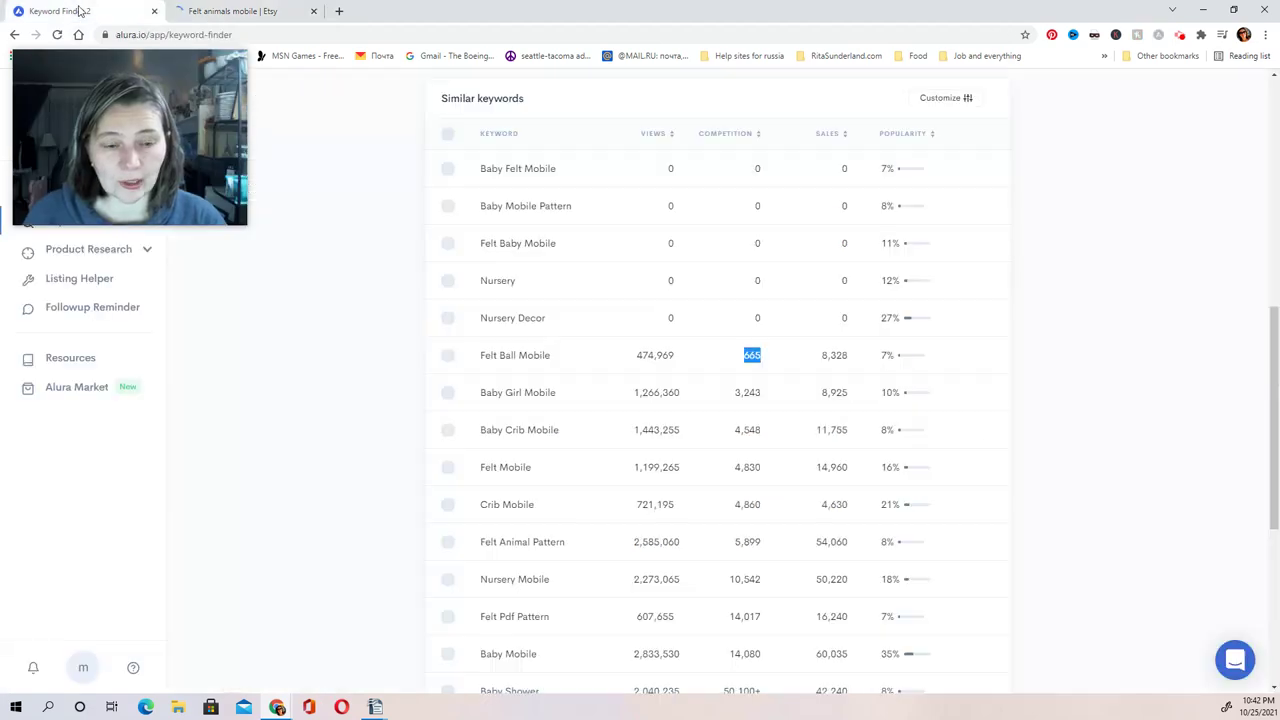
scroll(686, 557, "down", 3)
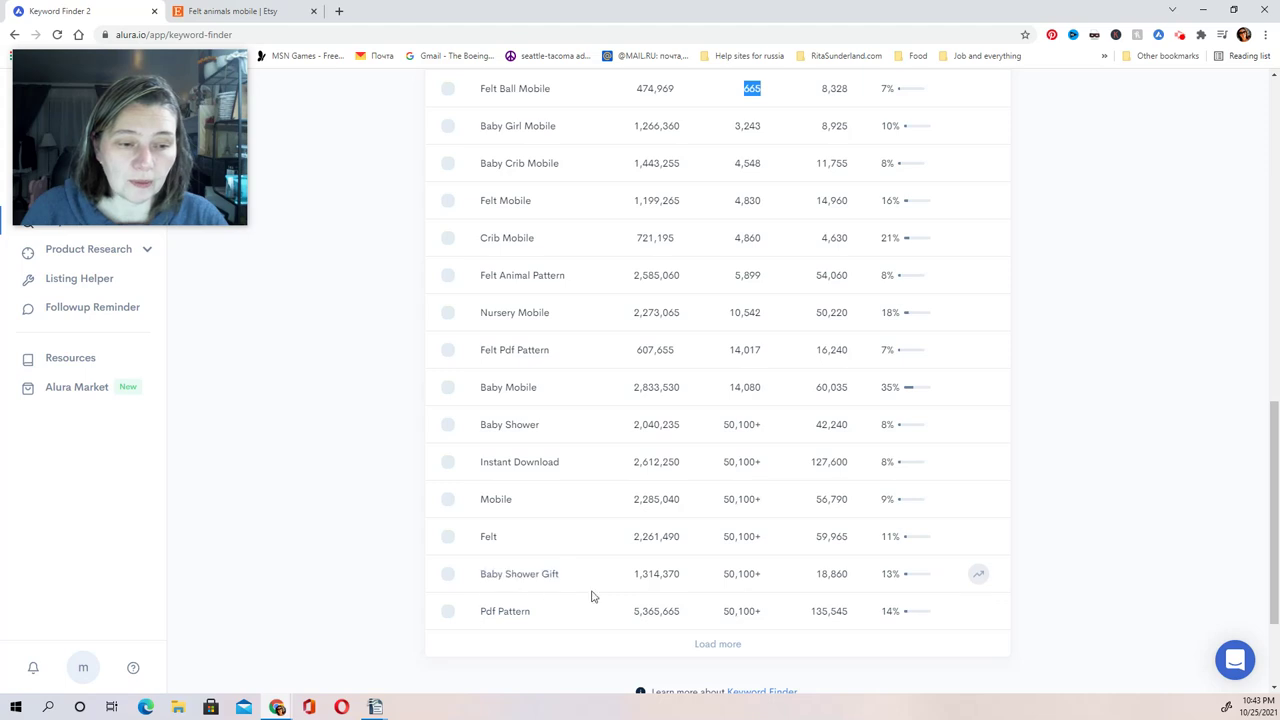
scroll(780, 640, "up", 8)
scroll(560, 194, "up", 2)
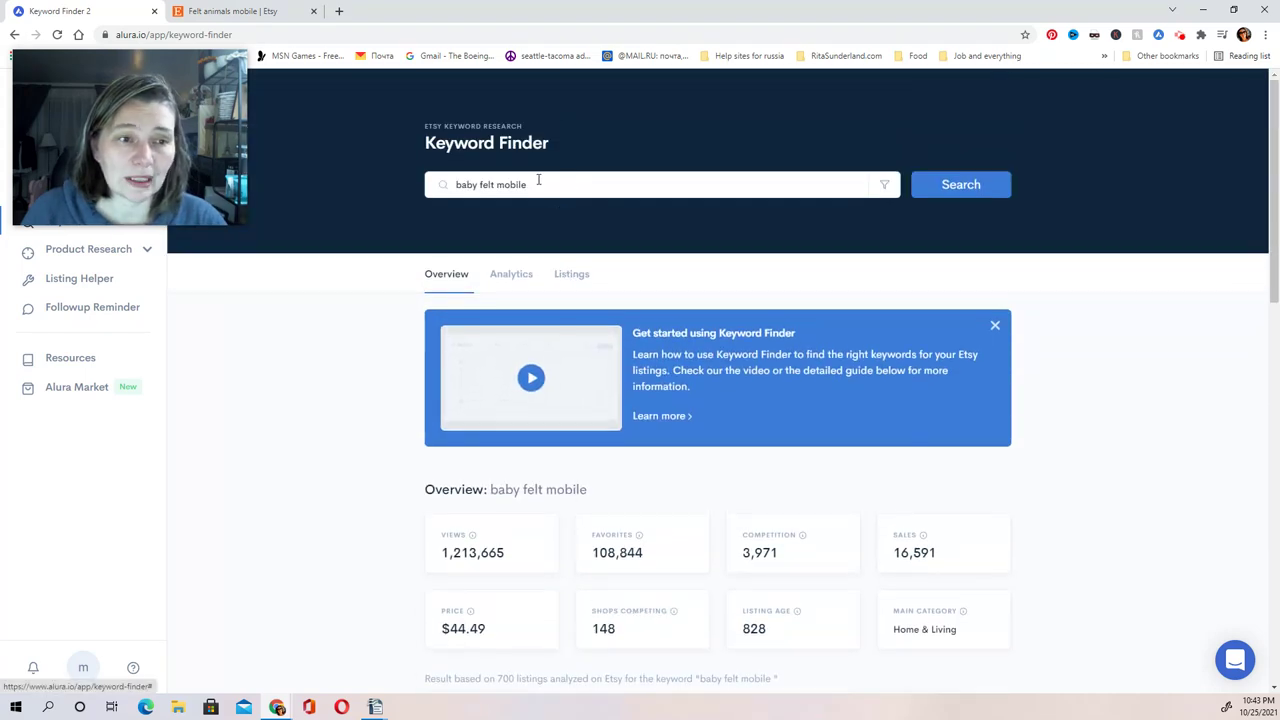
Shorten the Keyword Finder query to "baby mobile", run the search and examine its overview.
double_click(486, 185)
key("BackSpace")
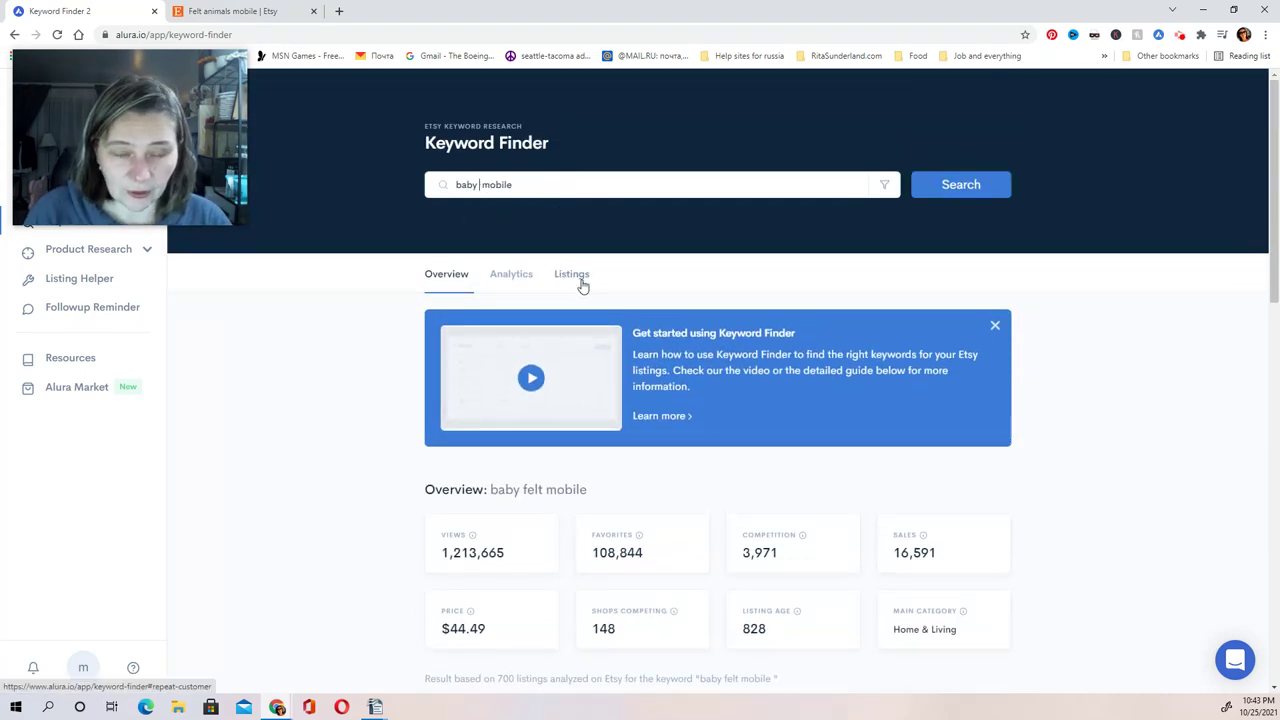
left_click(965, 185)
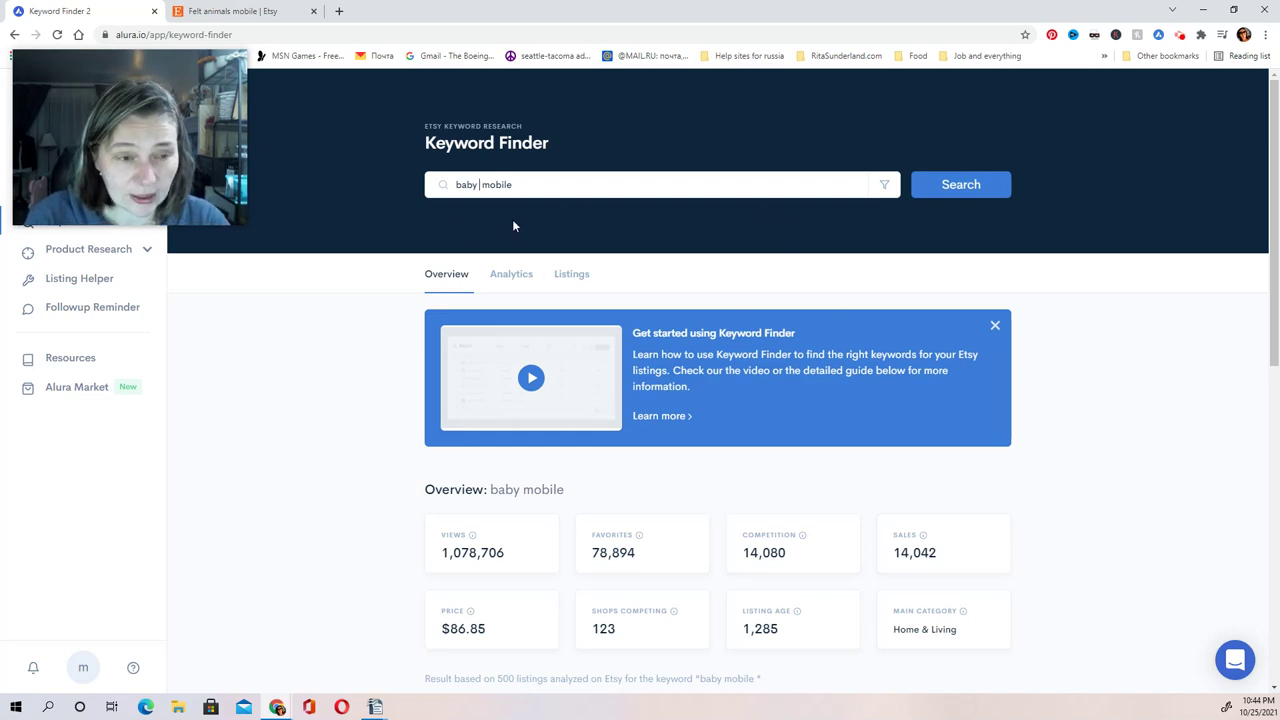
key("BackSpace")
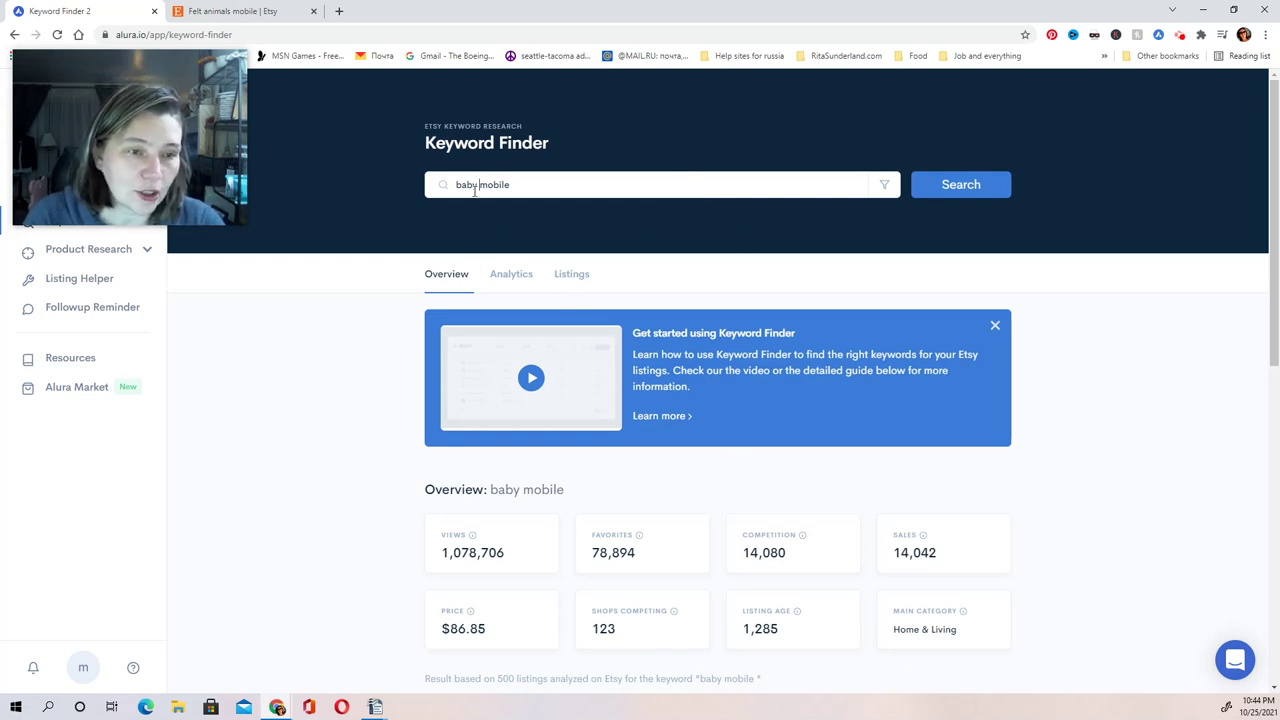
scroll(557, 331, "down", 2)
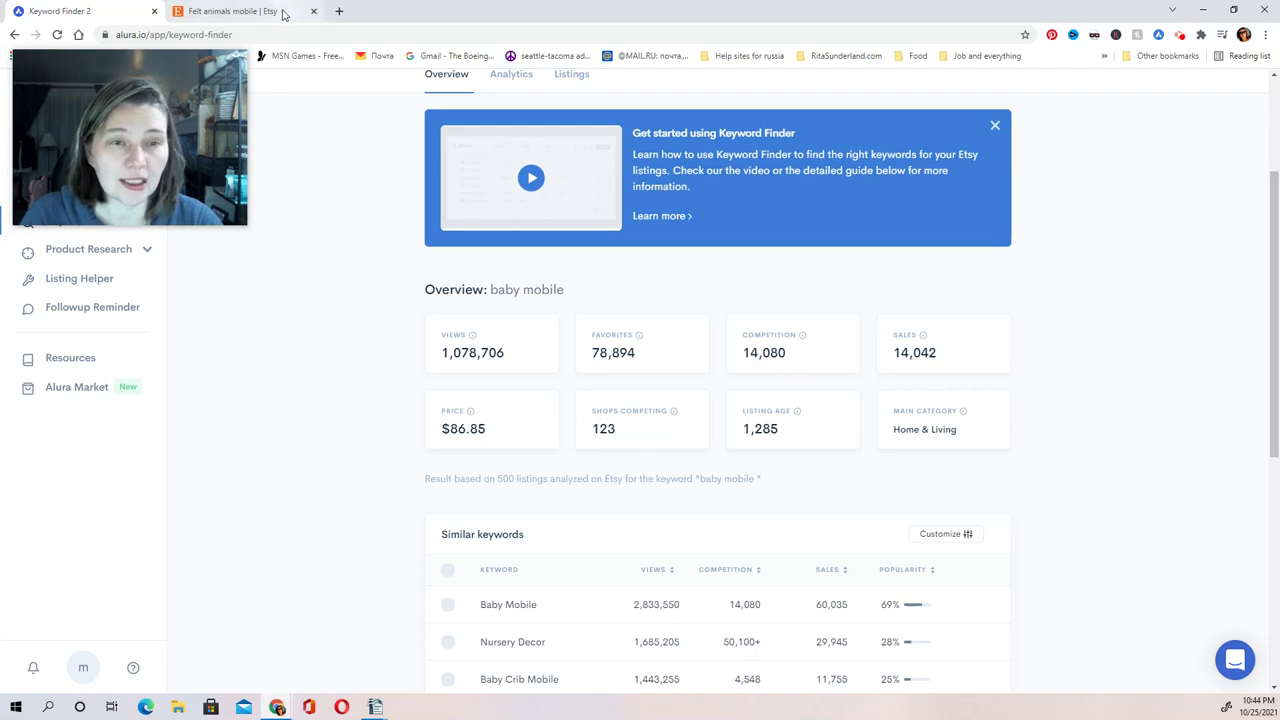
Switch to Etsy and search for the suggested phrase "baby mobile".
left_click(240, 12)
double_click(297, 92)
left_click_drag(385, 90, 264, 88)
type("ba")
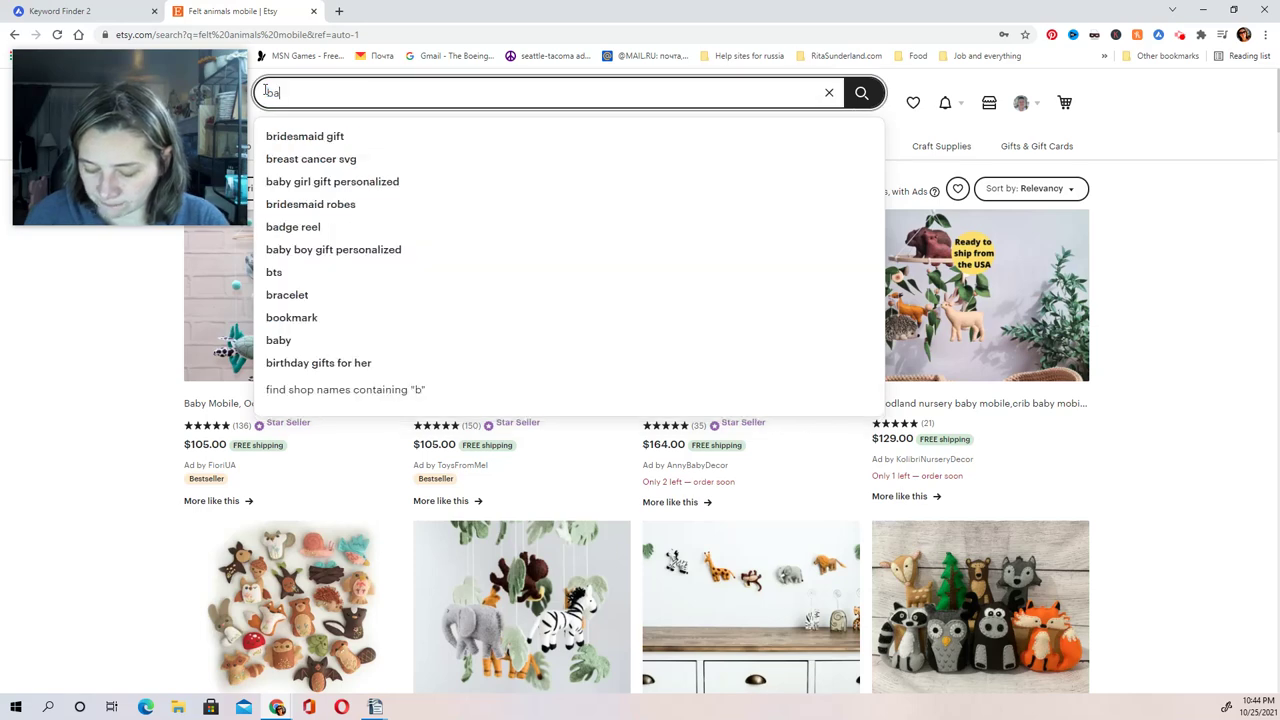
type("by mo")
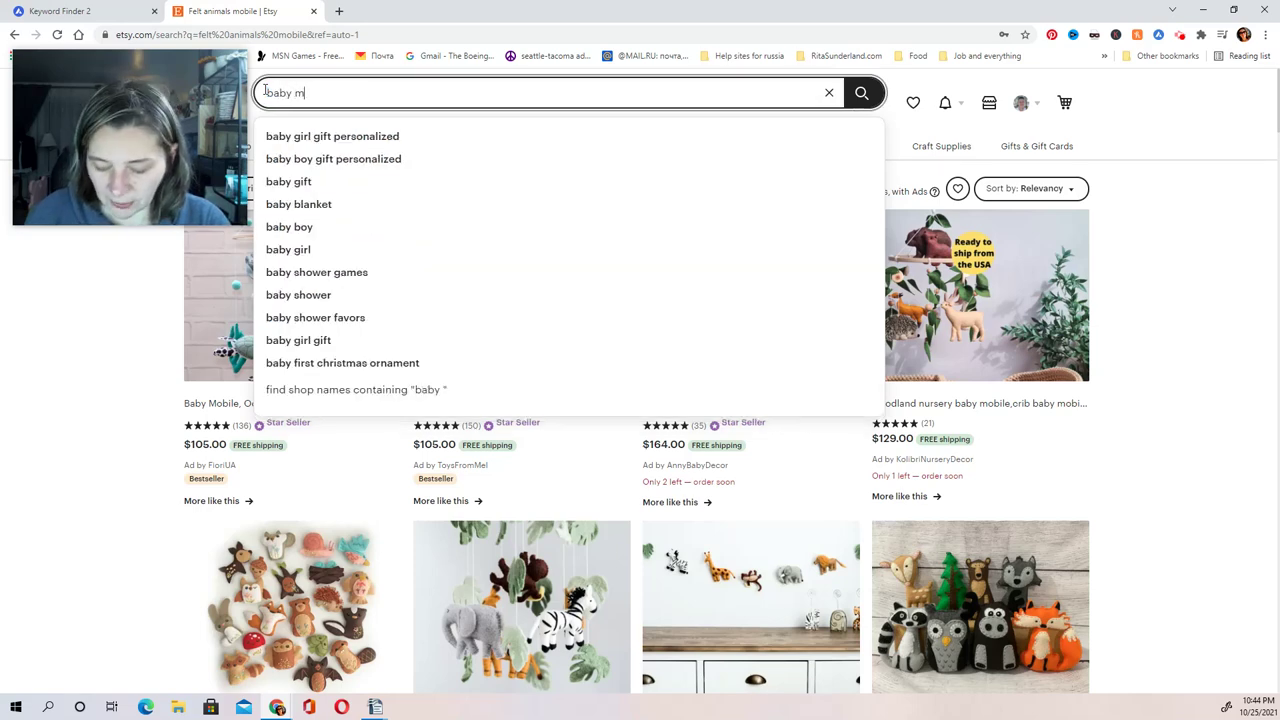
left_click(296, 136)
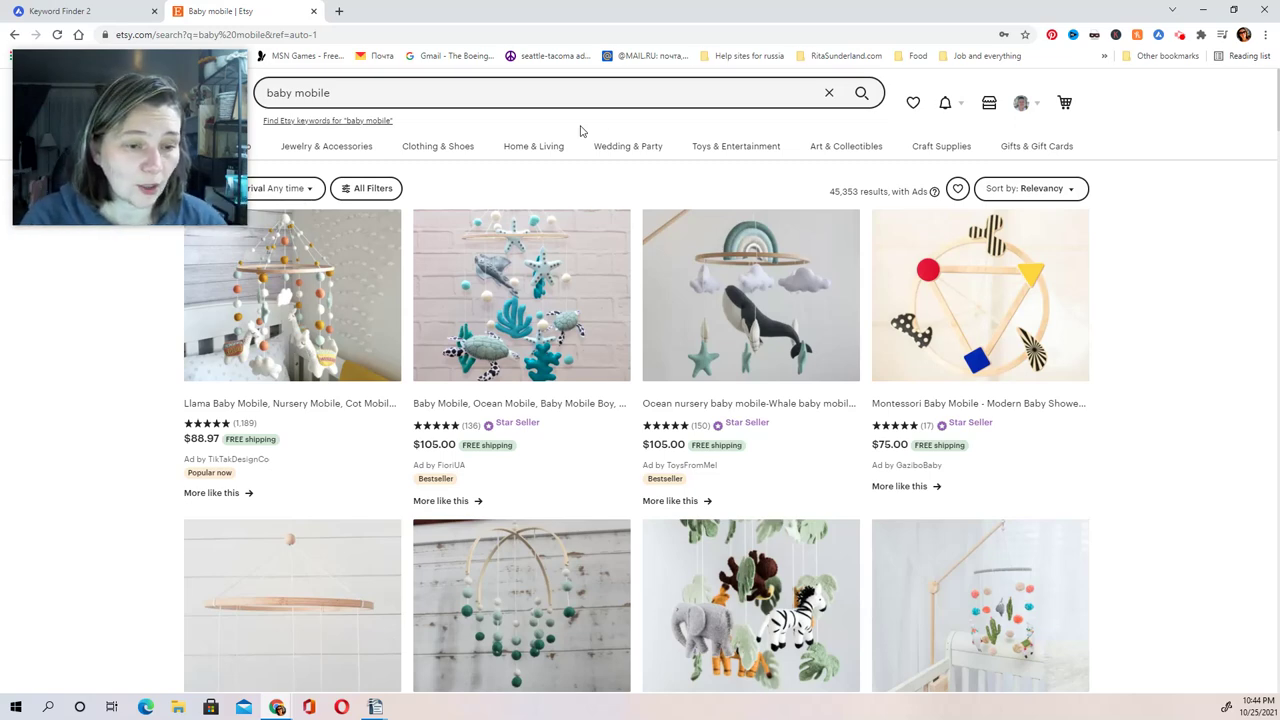
Switch to Keyword Finder and review the "baby mobile" overview figures and similar keywords.
left_click(68, 14)
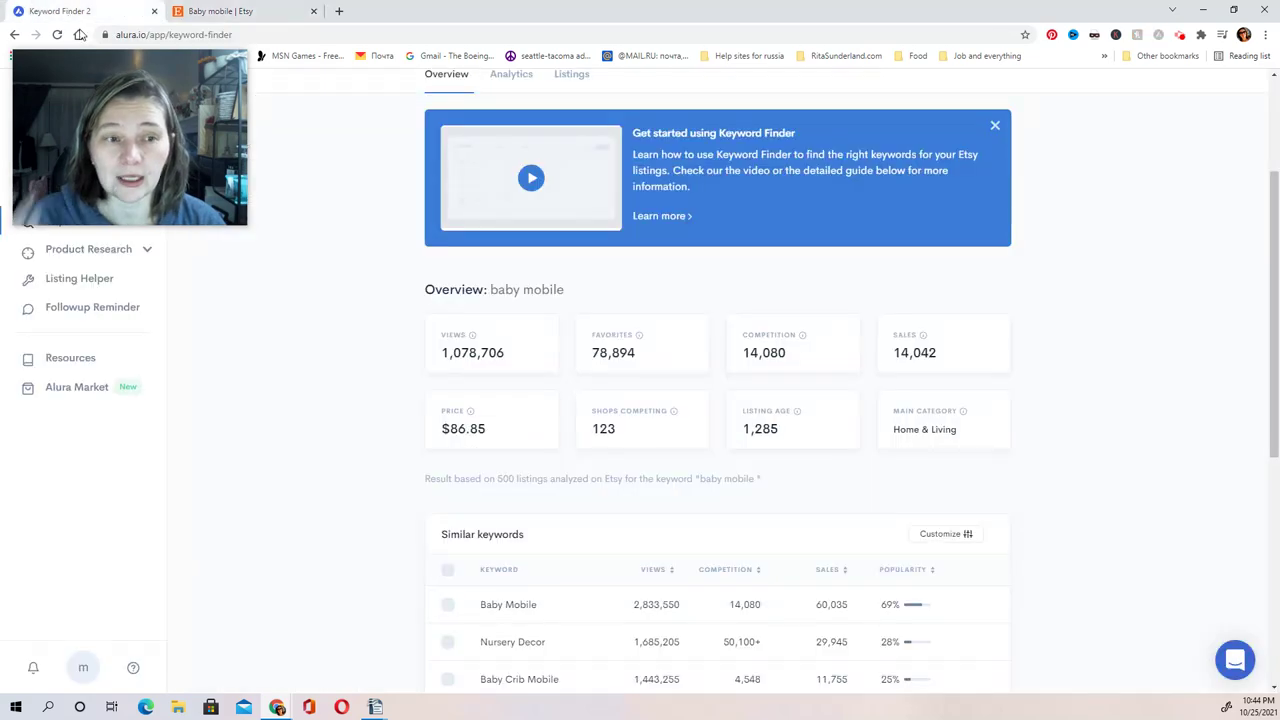
scroll(598, 287, "up", 2)
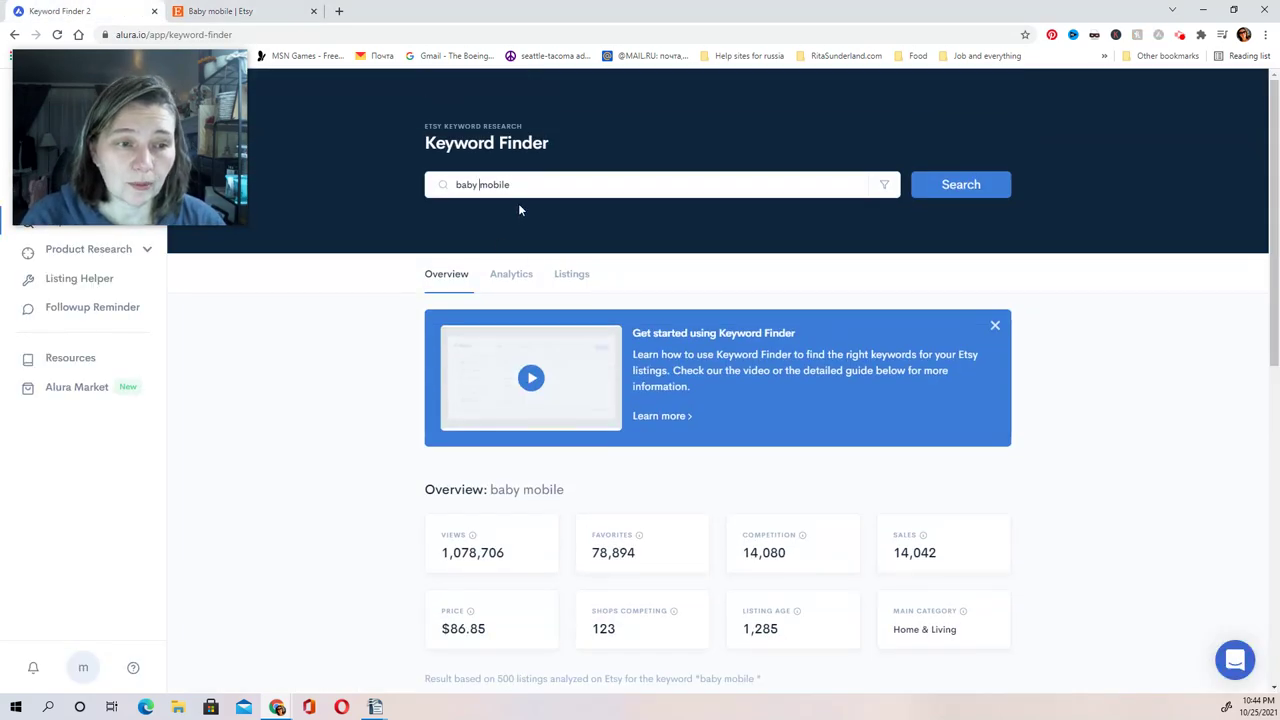
scroll(518, 210, "down", 3)
scroll(510, 190, "up", 1)
scroll(506, 175, "up", 3)
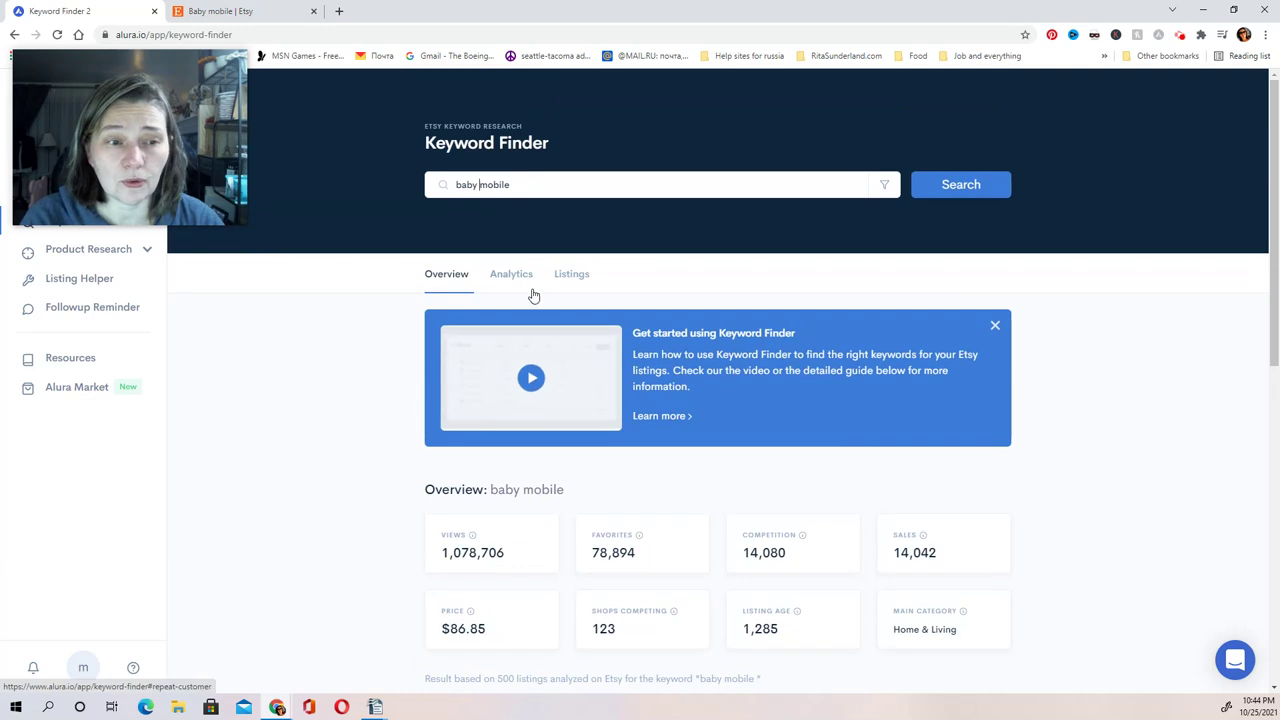
Open the "baby mobile" analytics and review the price breakdown and the listing categories, returning to the first page of categories.
left_click(520, 279)
scroll(560, 310, "down", 3)
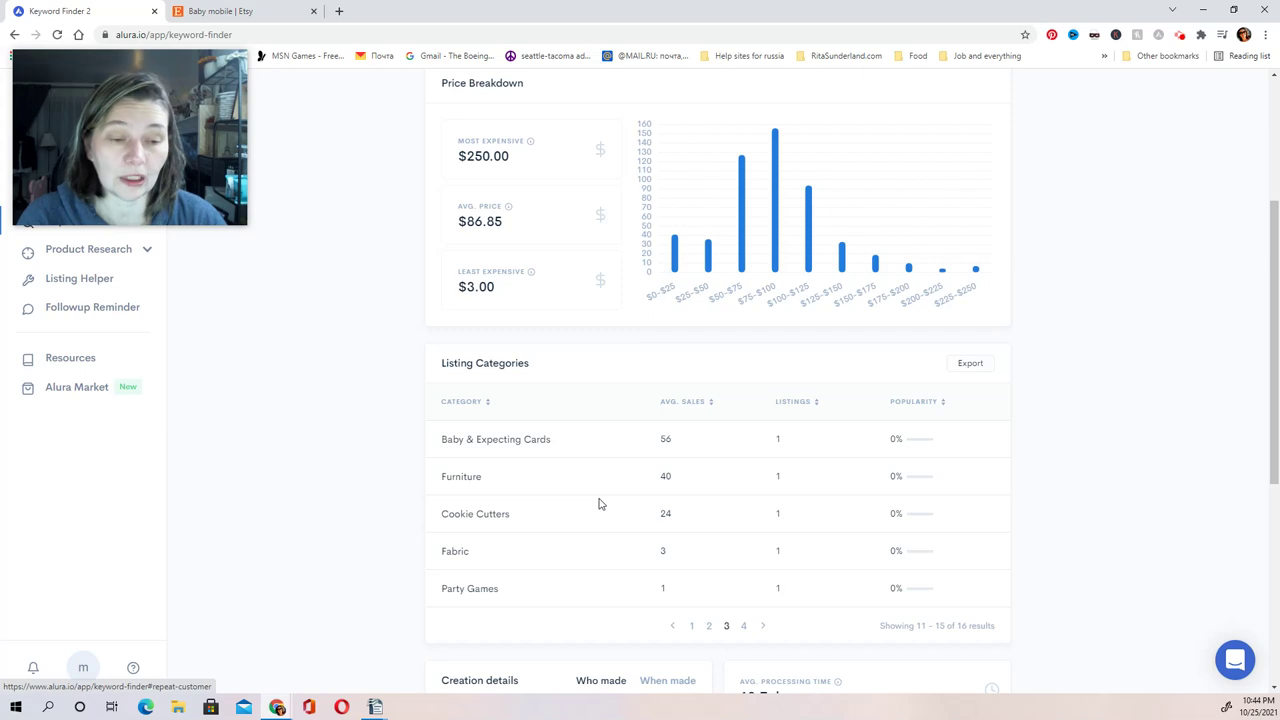
mouse_move(475, 486)
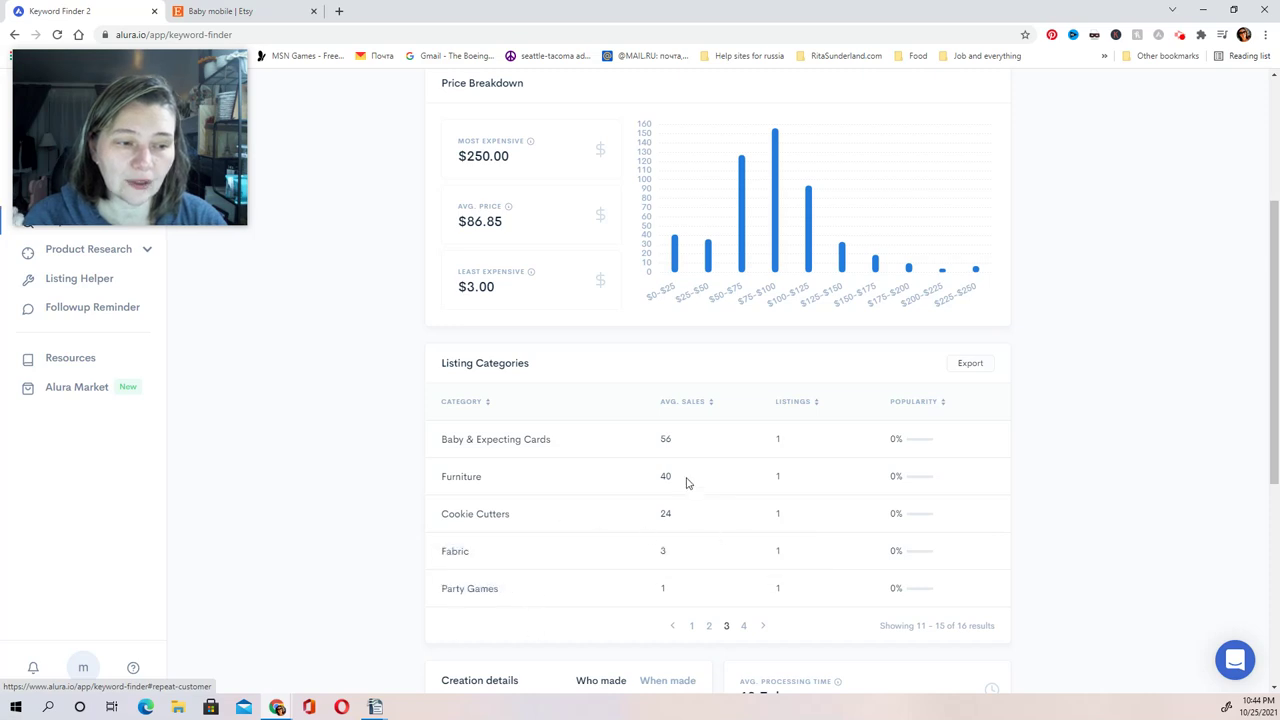
mouse_move(444, 565)
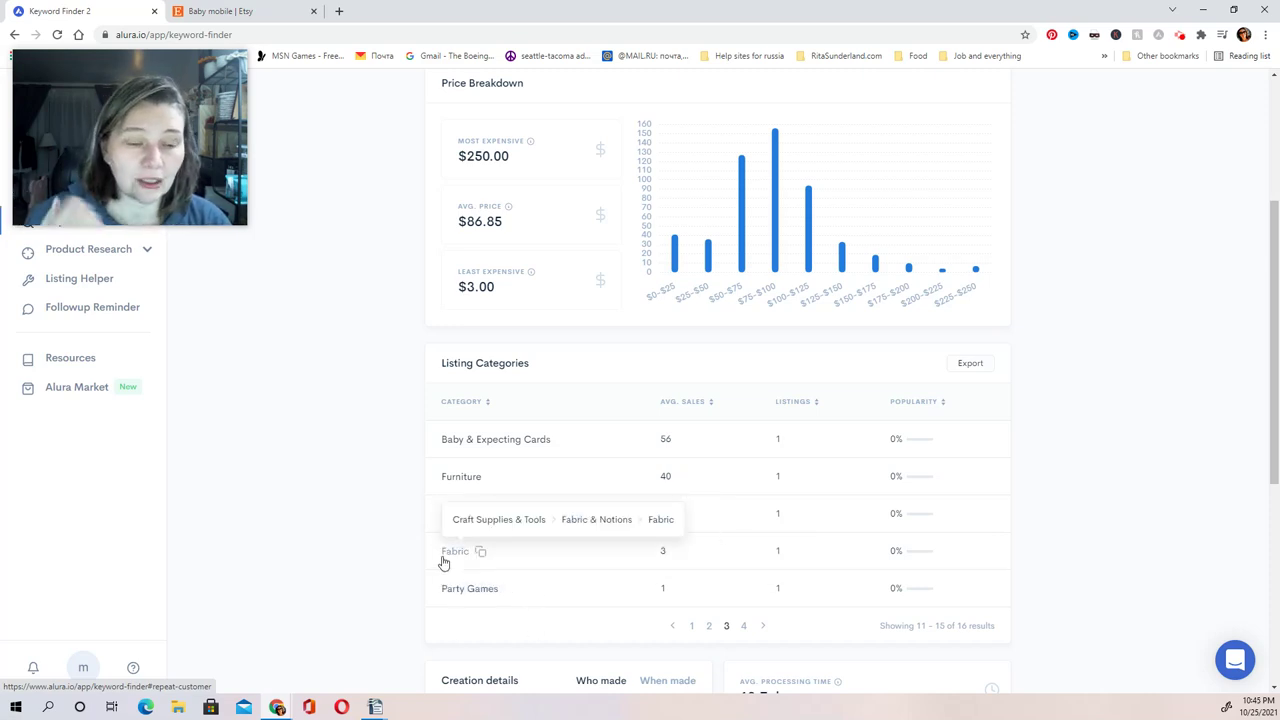
left_click(692, 626)
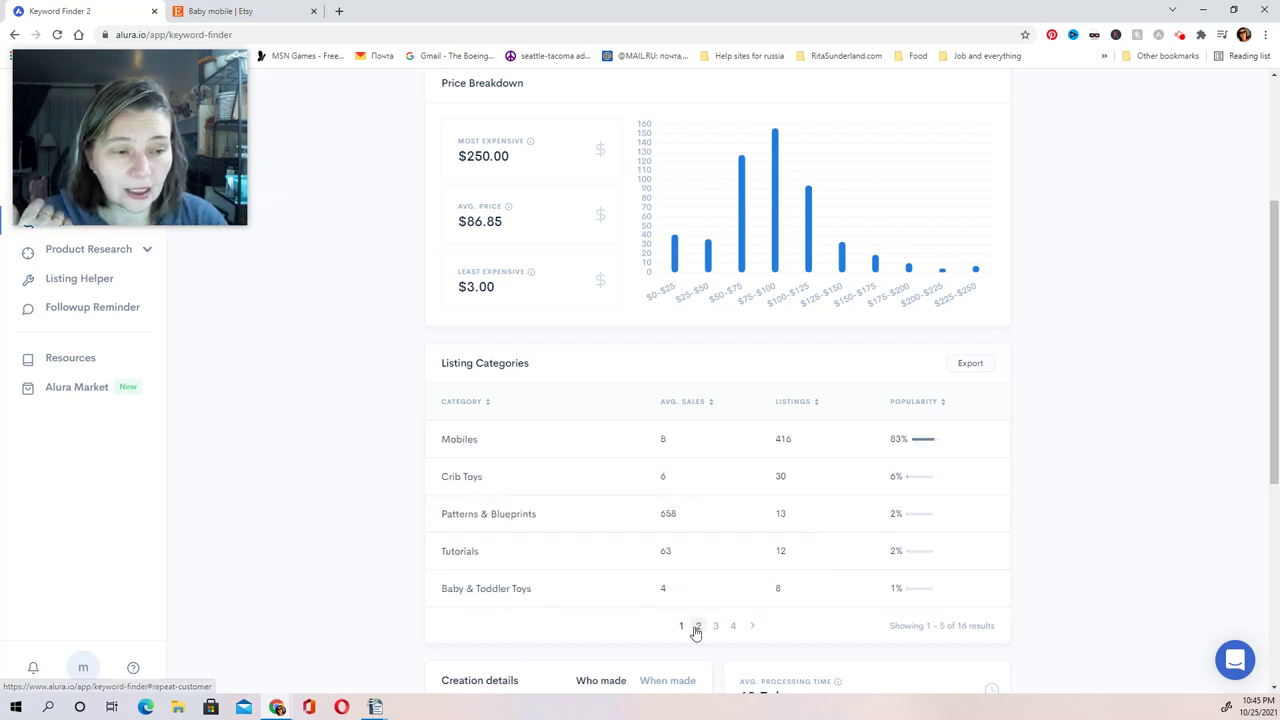
Sort the listing categories by average sales, highest first, and review the first two pages of categories.
left_click(671, 405)
left_click(671, 405)
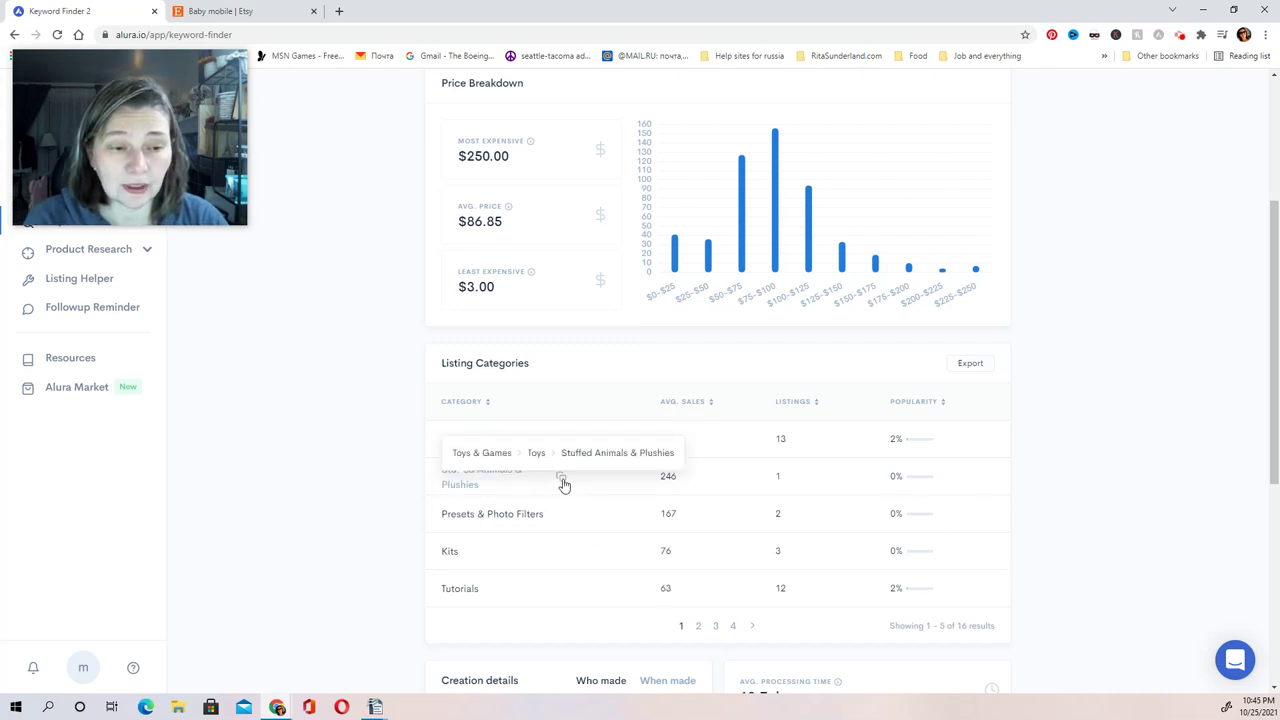
mouse_move(553, 517)
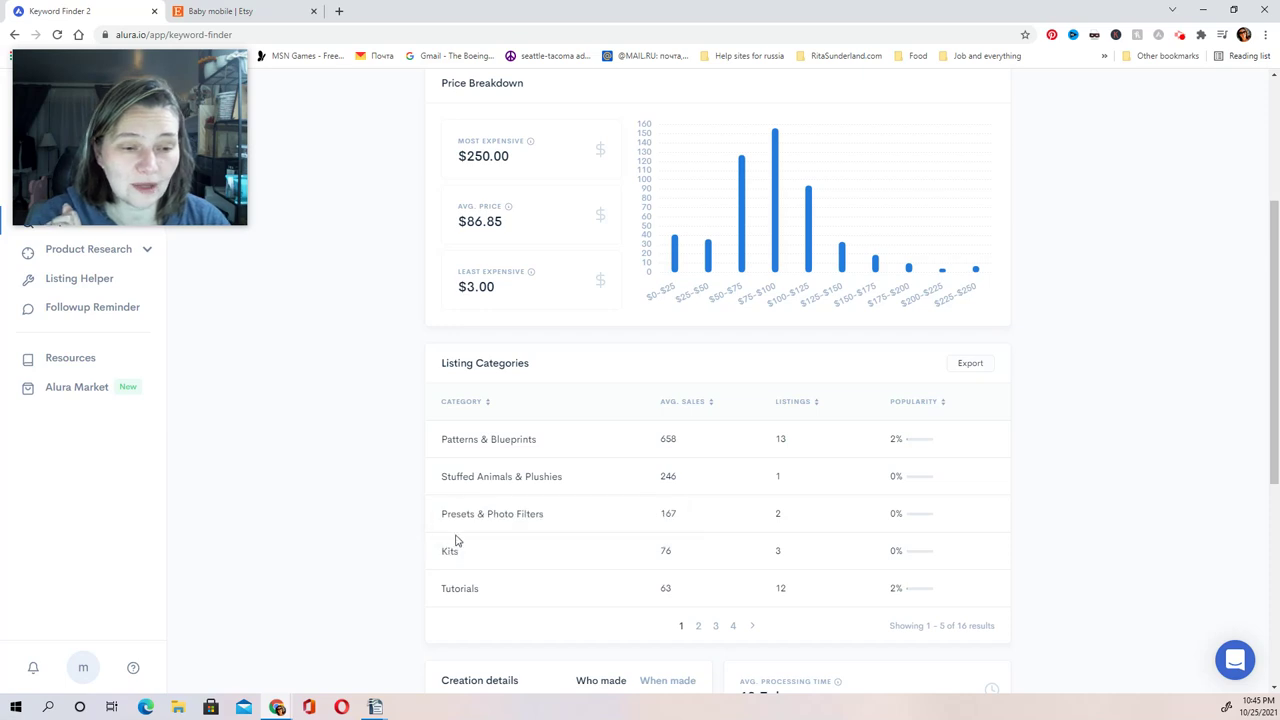
left_click(698, 626)
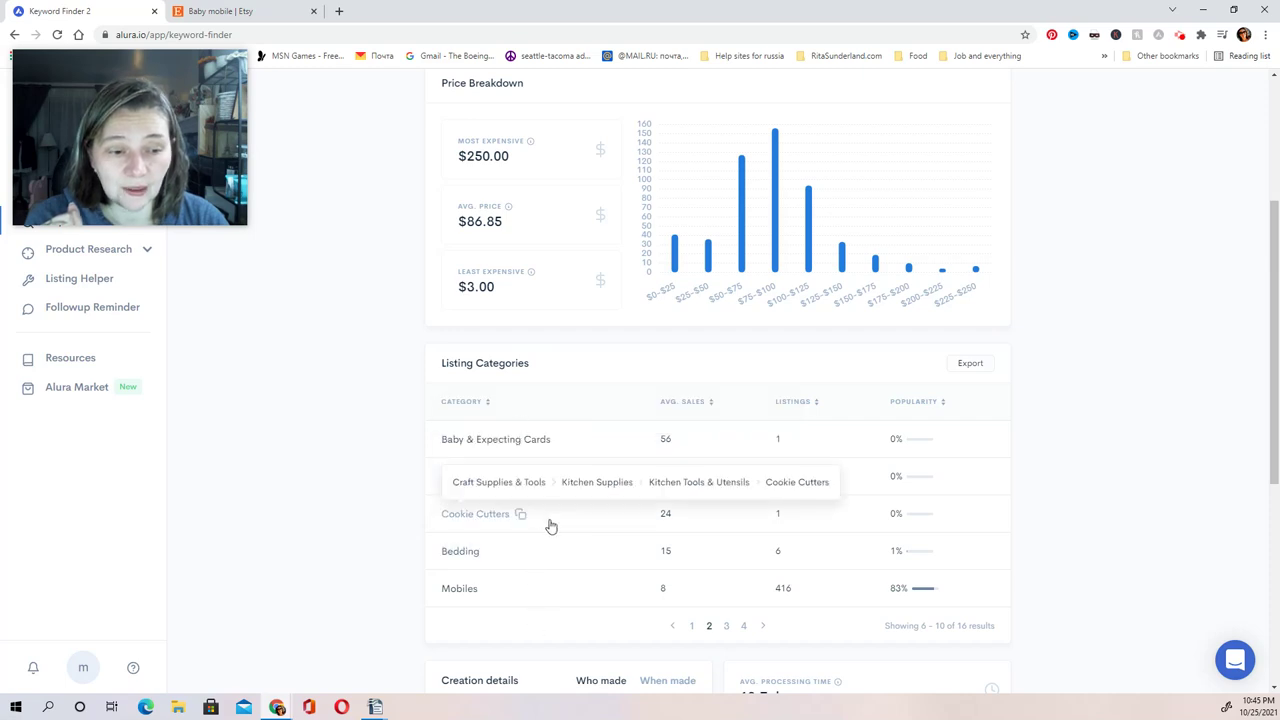
Check the creation details at the end of the analytics, and return to the similar keywords in the "baby mobile" overview.
scroll(549, 520, "down", 2)
scroll(549, 495, "down", 3)
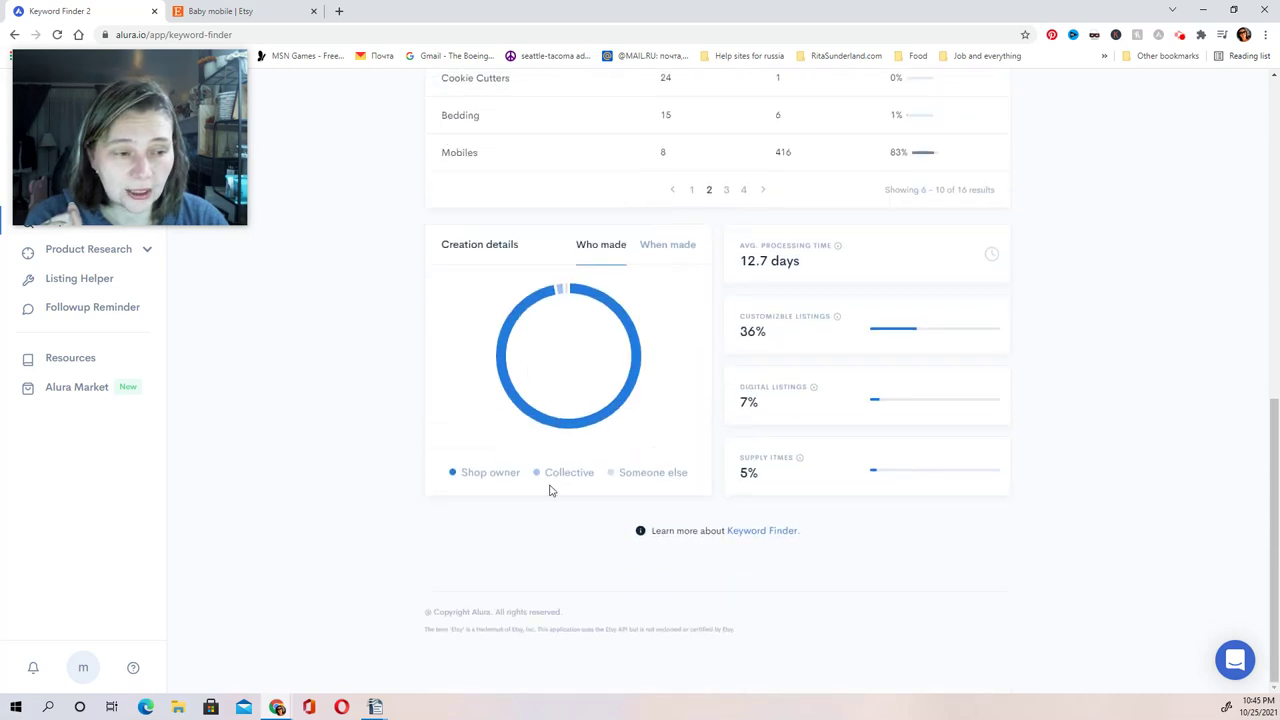
scroll(549, 490, "up", 10)
left_click(446, 174)
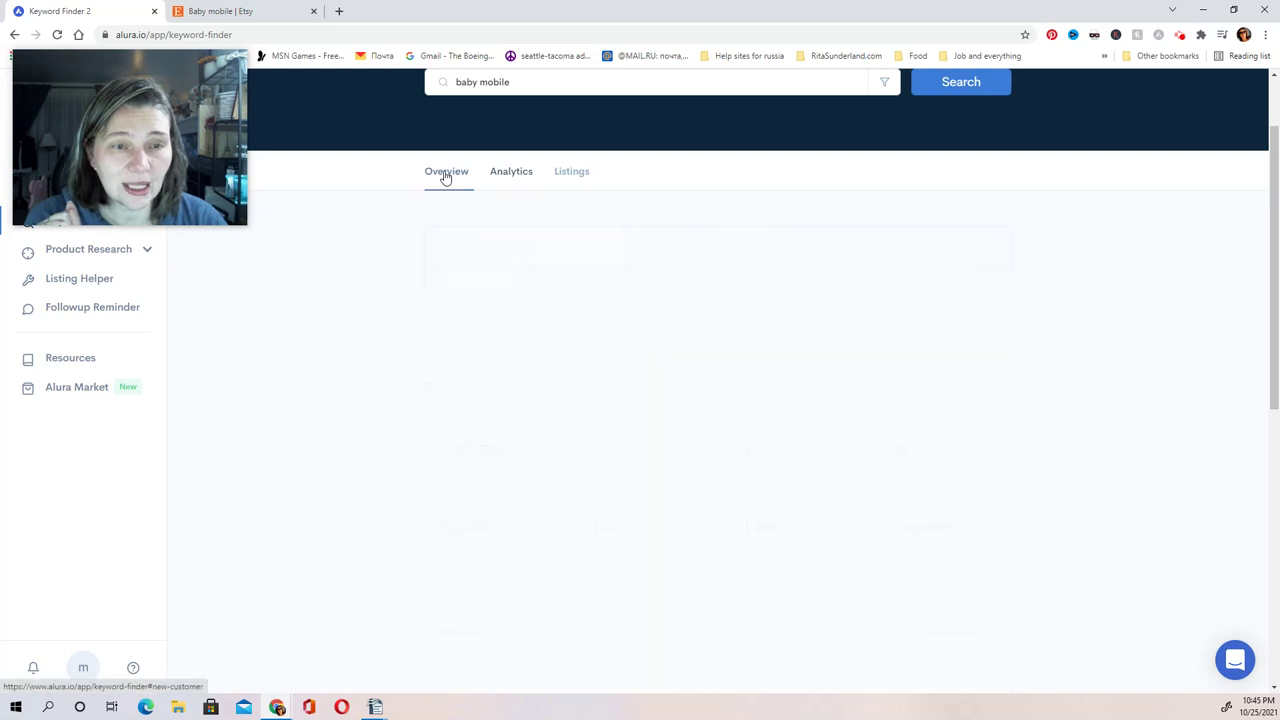
scroll(700, 390, "down", 5)
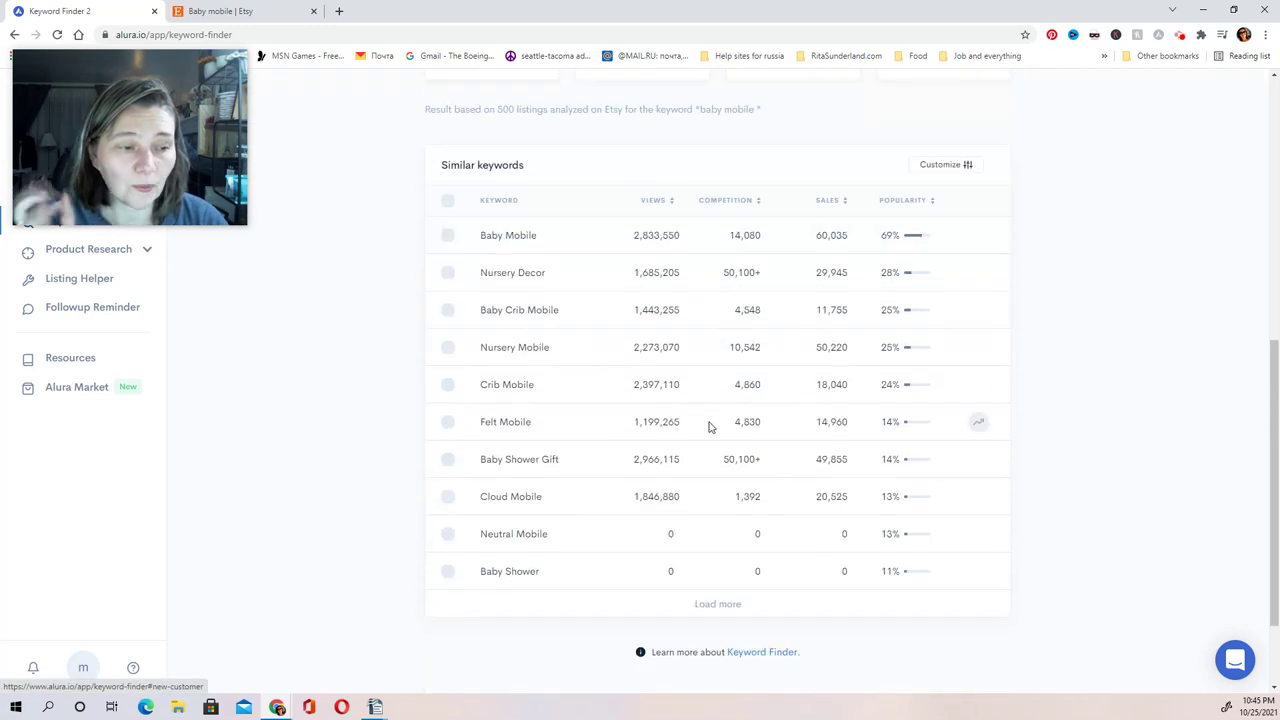